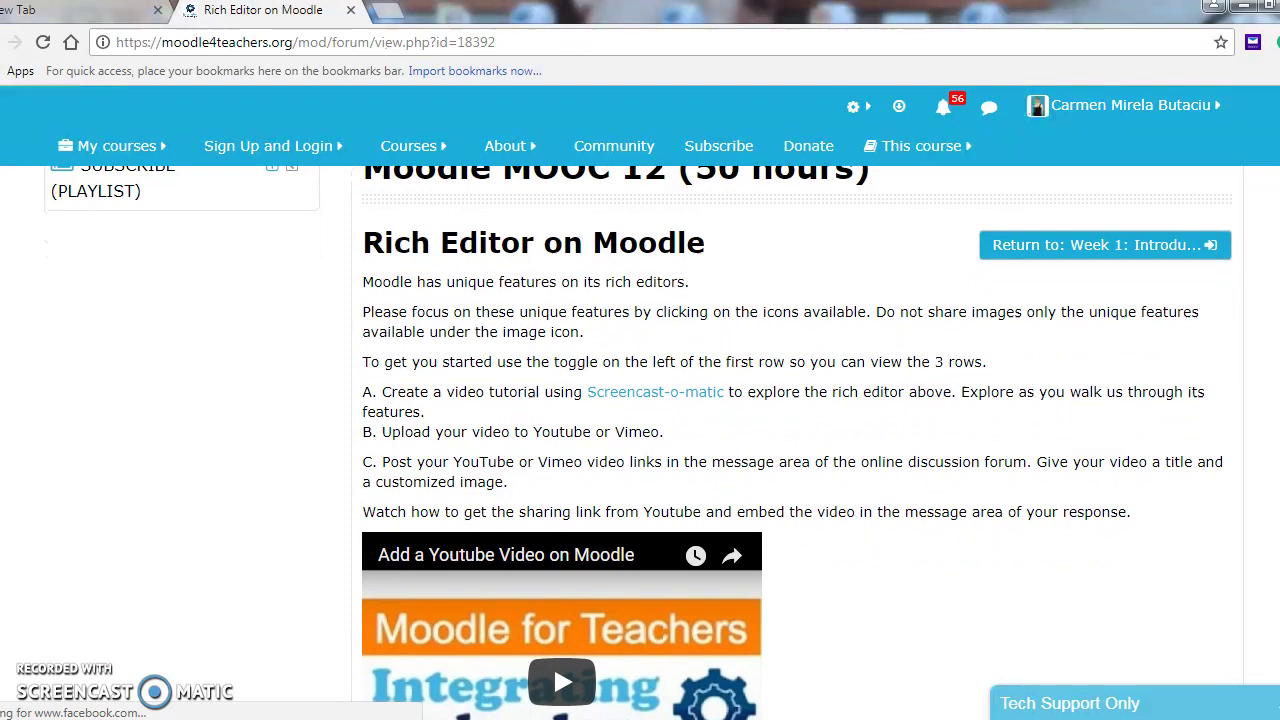
Review the Rich Editor on Moodle assignment instructions, the embedded videos and the list of existing discussions
{"action": "scroll", "coordinate": [191, 387], "scroll_direction": "down", "scroll_amount": 3}
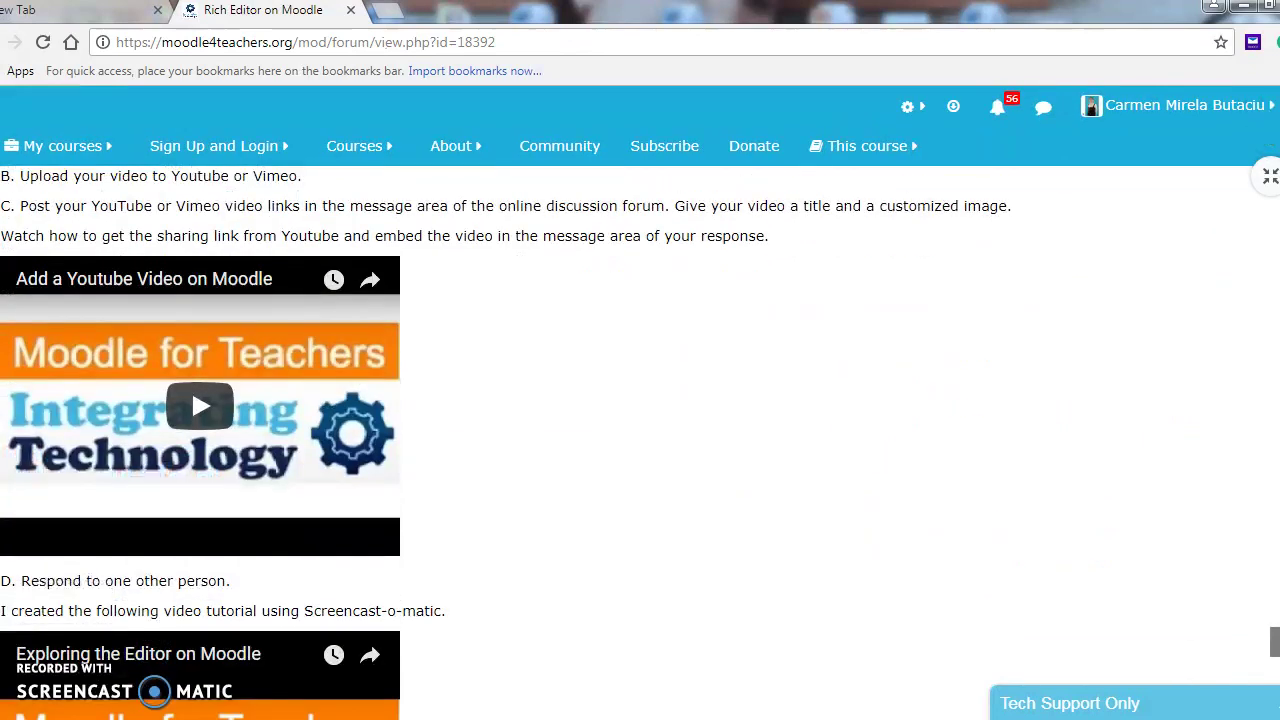
{"action": "scroll", "coordinate": [191, 387], "scroll_direction": "up", "scroll_amount": 3}
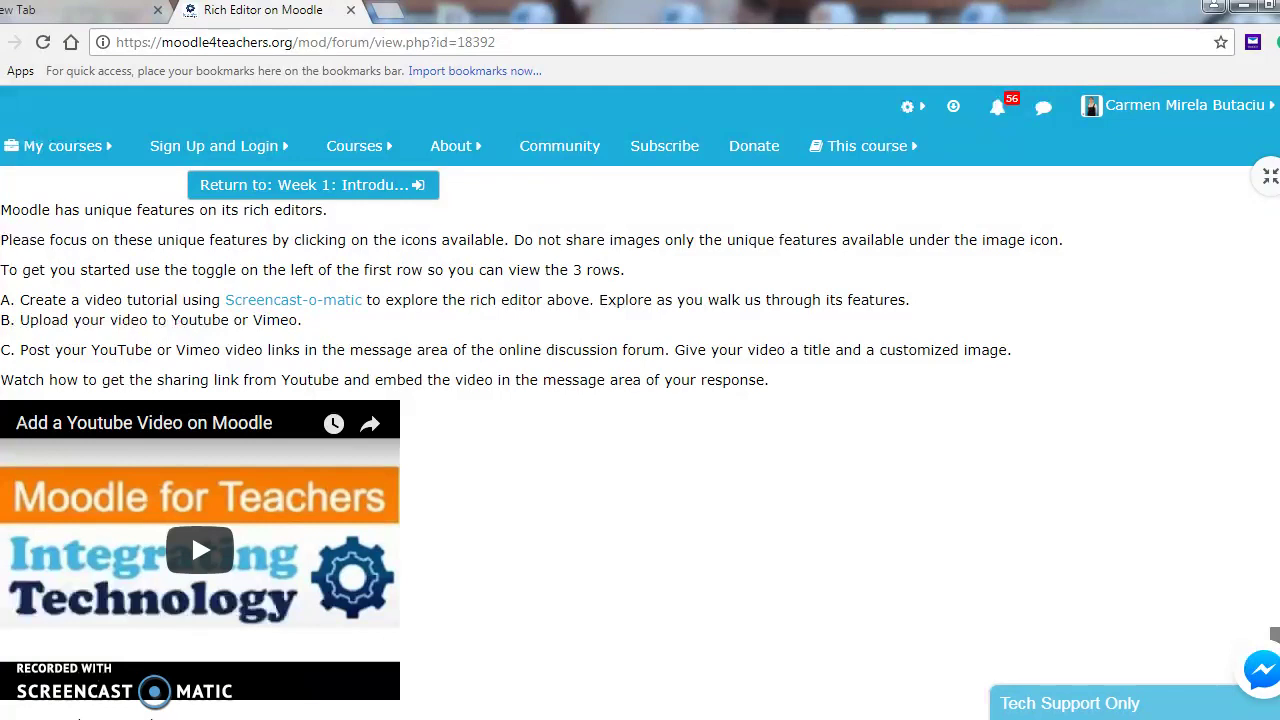
{"action": "scroll", "coordinate": [191, 523], "scroll_direction": "down", "scroll_amount": 1}
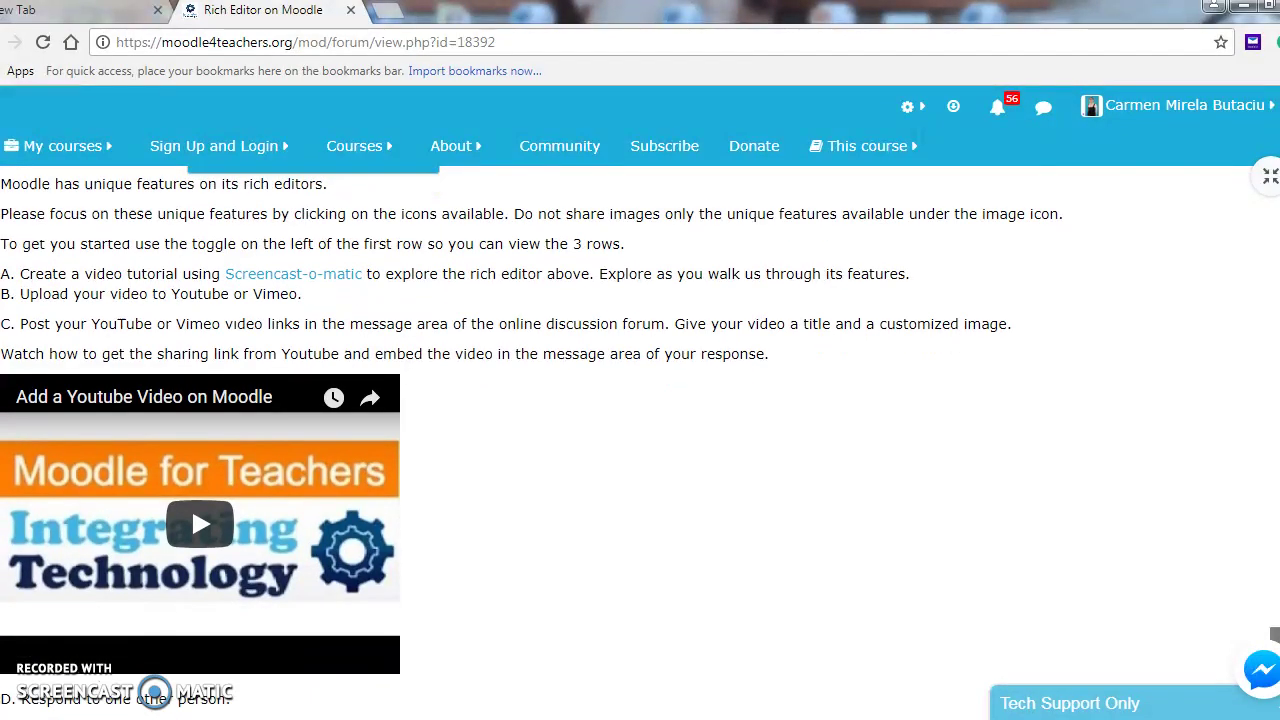
{"action": "scroll", "coordinate": [191, 505], "scroll_direction": "down", "scroll_amount": 4}
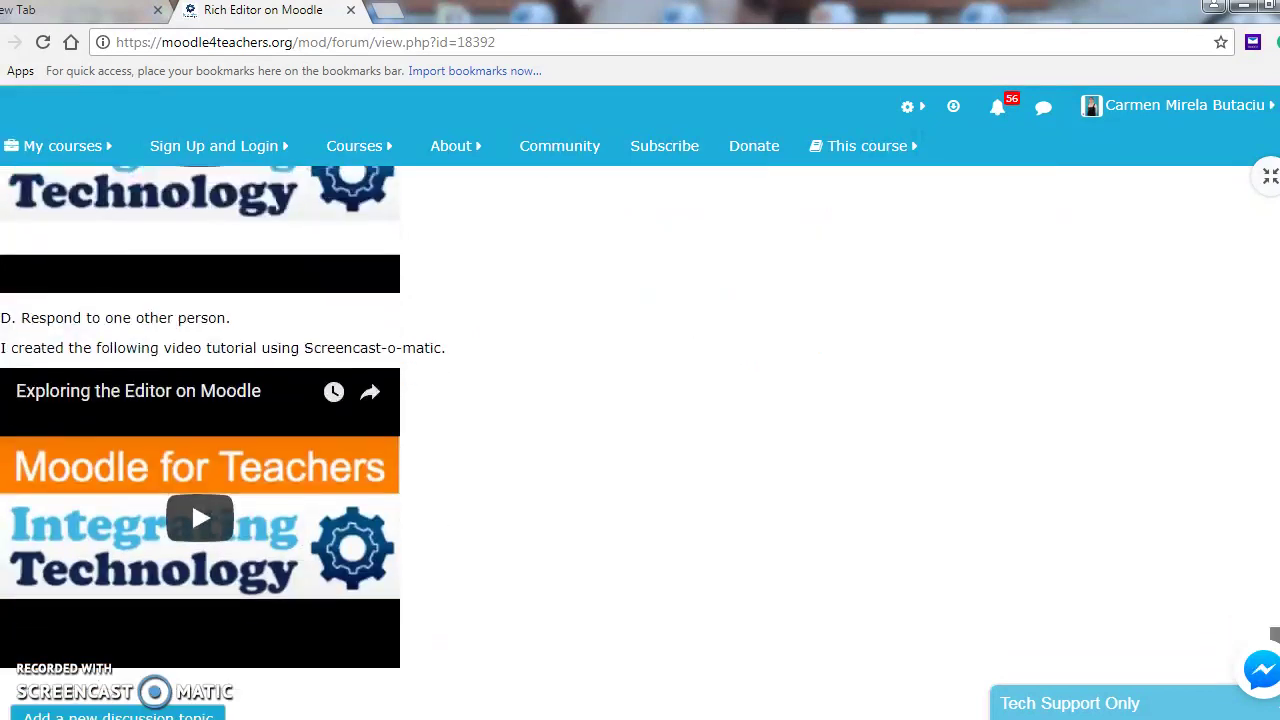
{"action": "scroll", "coordinate": [191, 499], "scroll_direction": "down", "scroll_amount": 2}
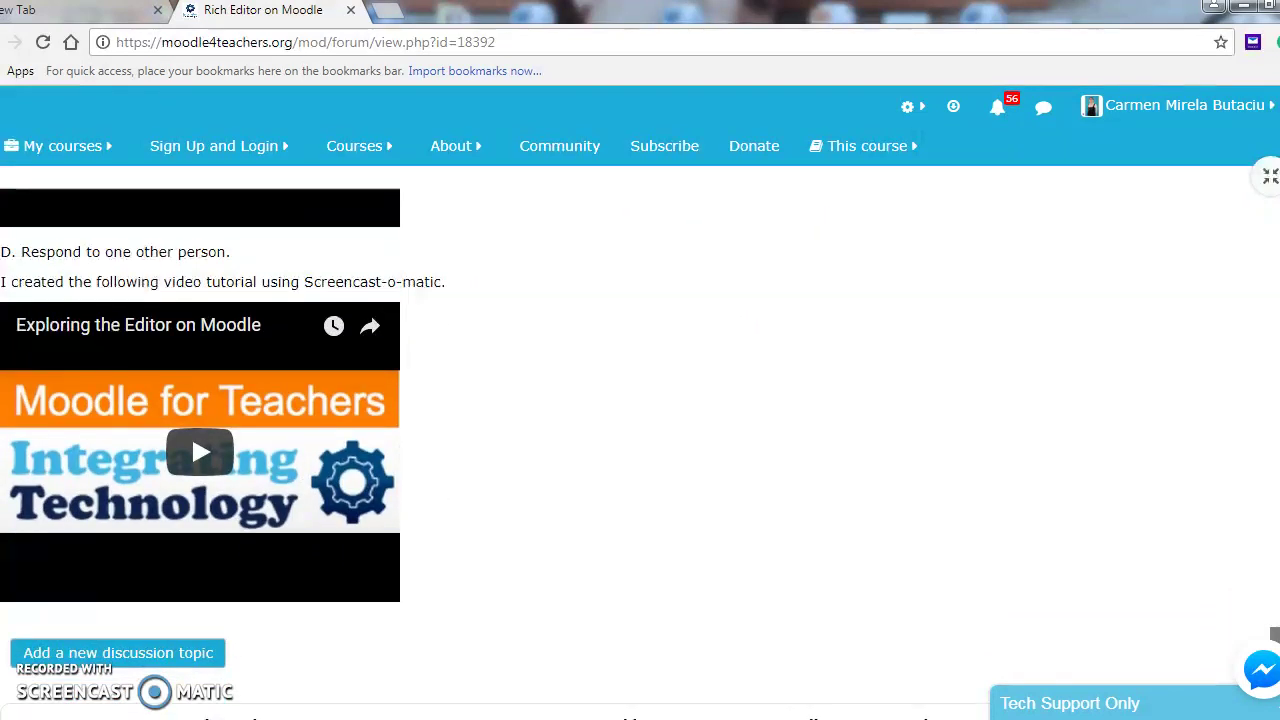
{"action": "scroll", "coordinate": [191, 416], "scroll_direction": "down", "scroll_amount": 5}
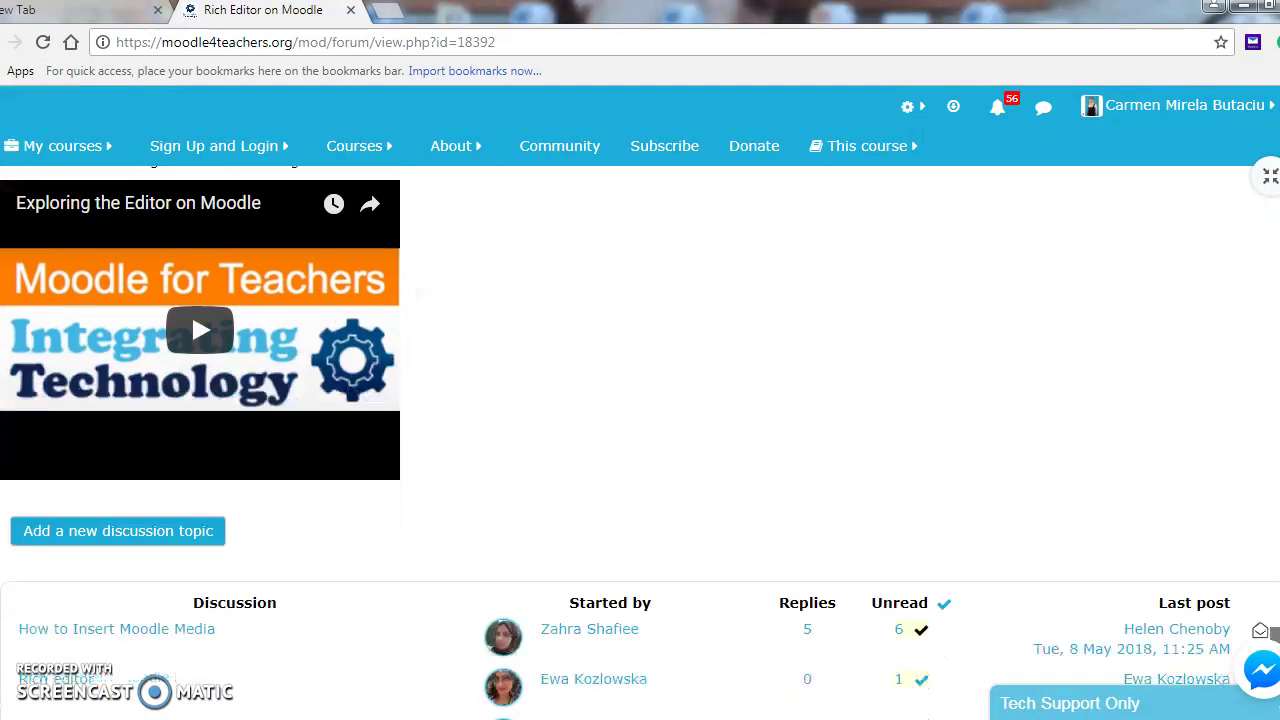
{"action": "scroll", "coordinate": [640, 440], "scroll_direction": "down", "scroll_amount": 1}
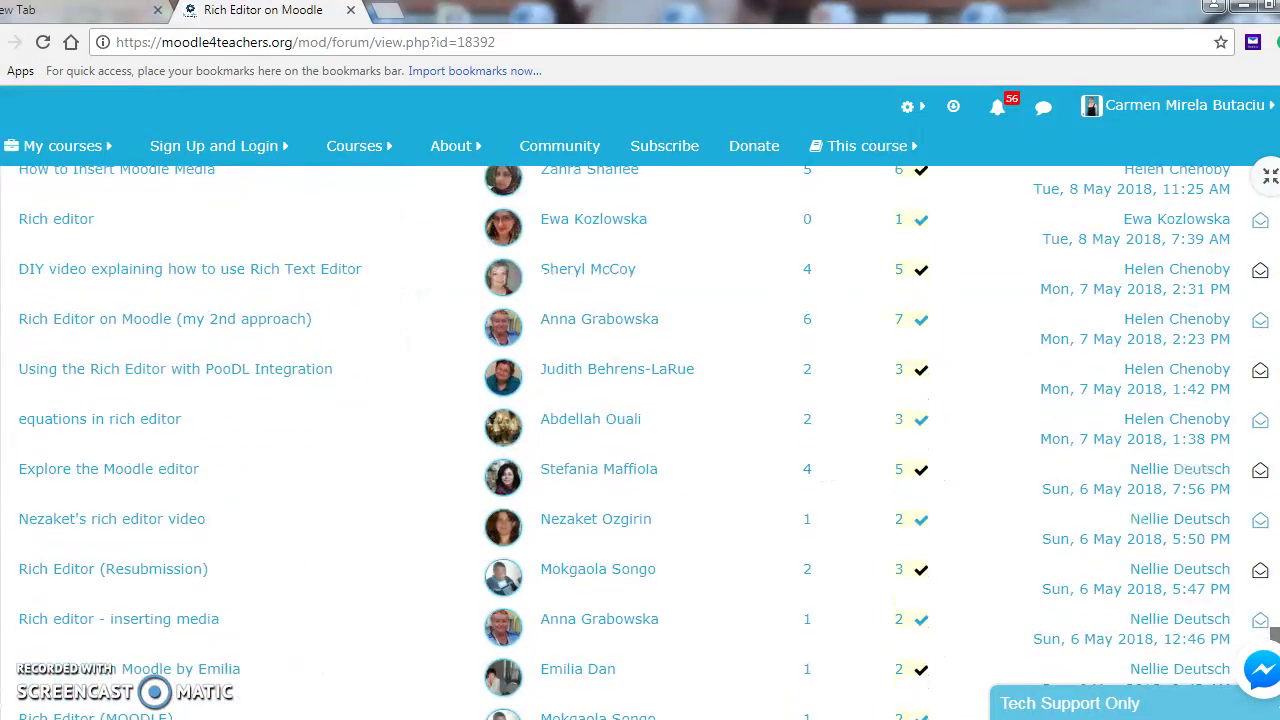
{"action": "scroll", "coordinate": [640, 440], "scroll_direction": "up", "scroll_amount": 4}
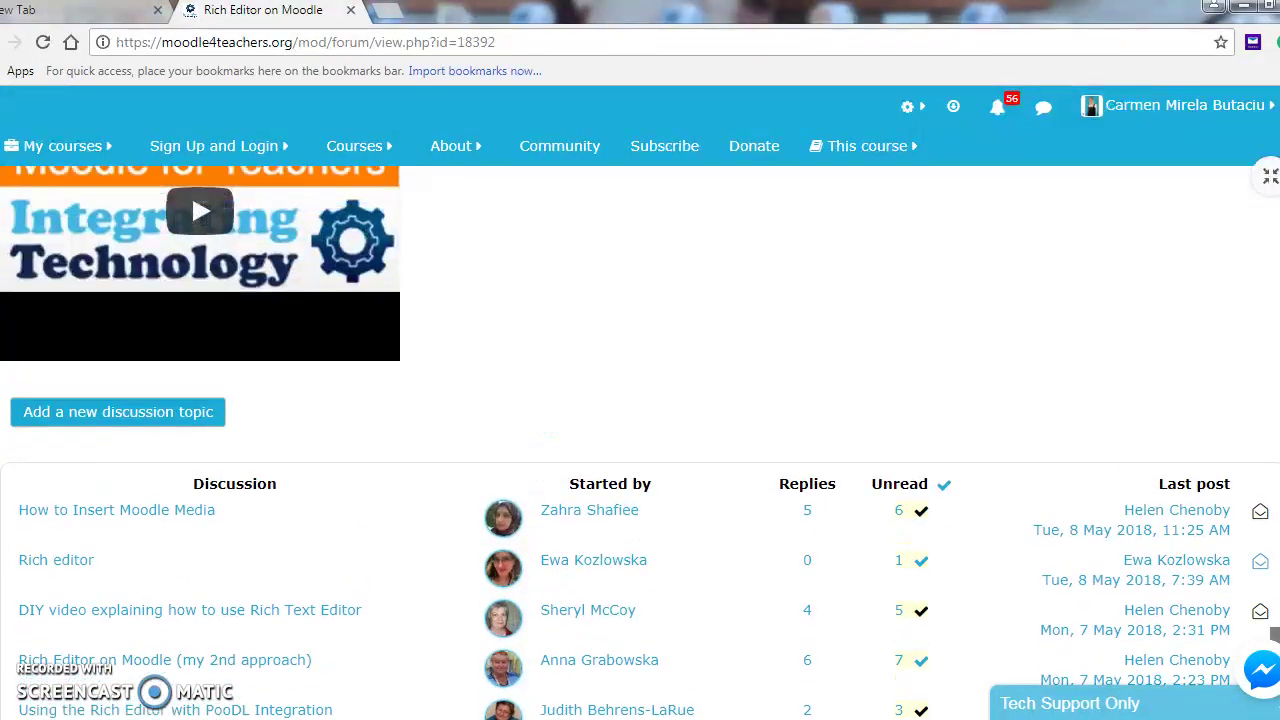
{"action": "scroll", "coordinate": [640, 440], "scroll_direction": "up", "scroll_amount": 1}
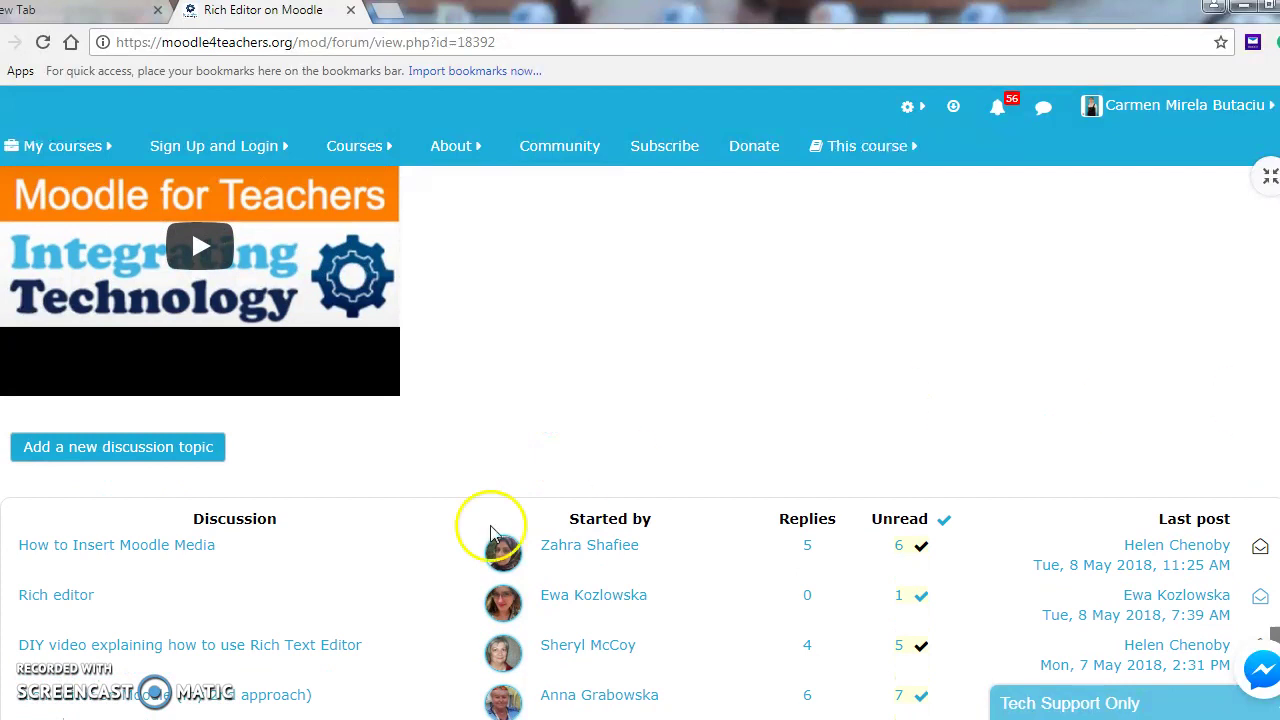
Start a new discussion topic in the Rich Editor on Moodle forum and go to its message field
{"action": "left_click", "coordinate": [133, 449]}
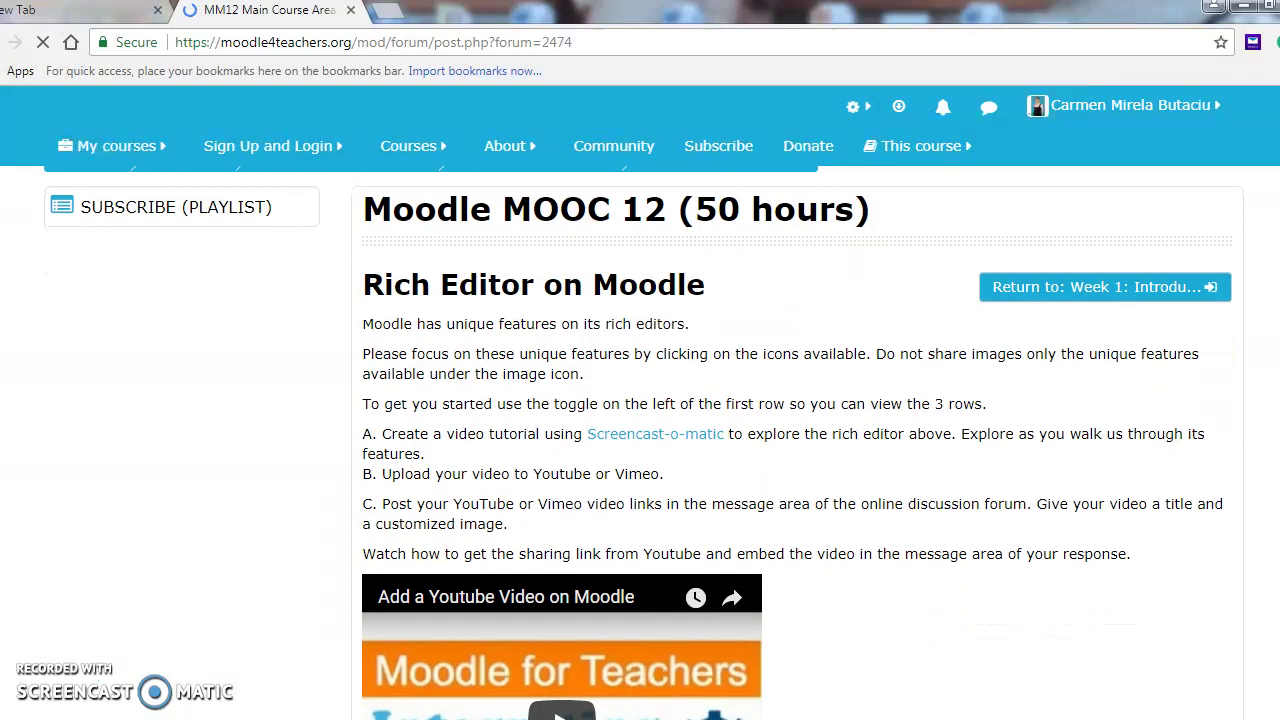
{"action": "scroll", "coordinate": [553, 363], "scroll_direction": "down", "scroll_amount": 7}
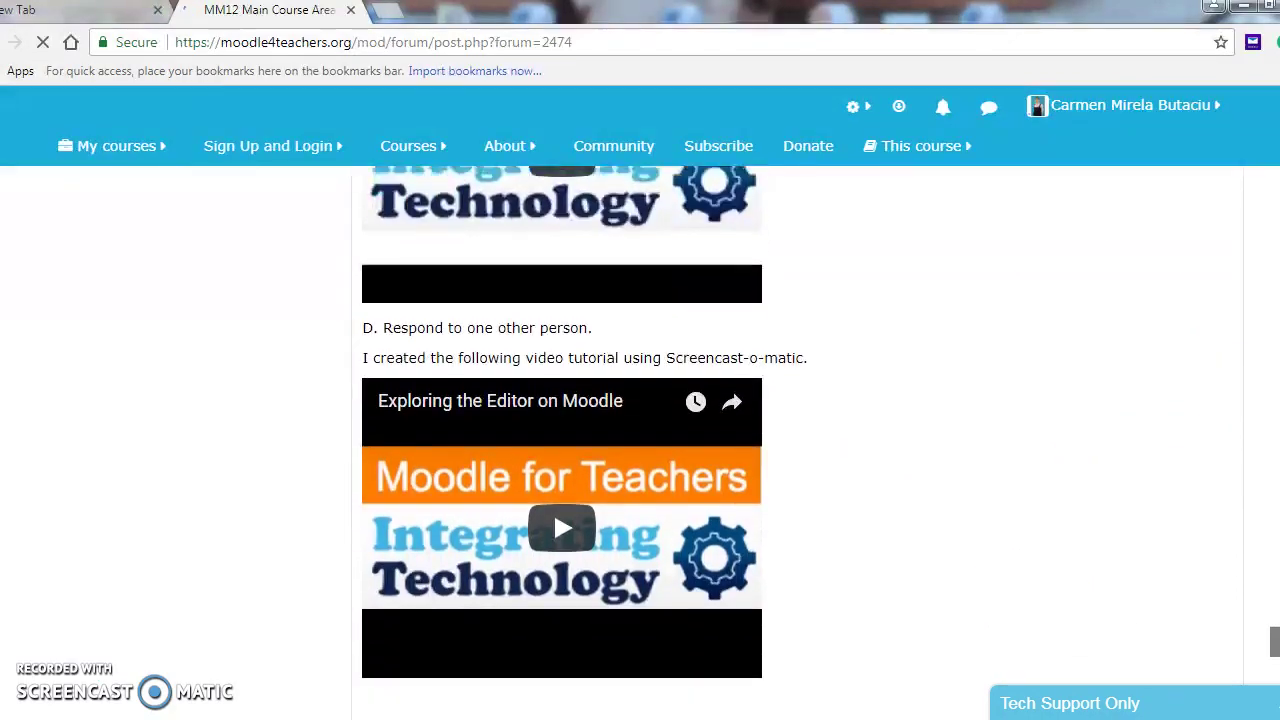
{"action": "scroll", "coordinate": [553, 363], "scroll_direction": "down", "scroll_amount": 4}
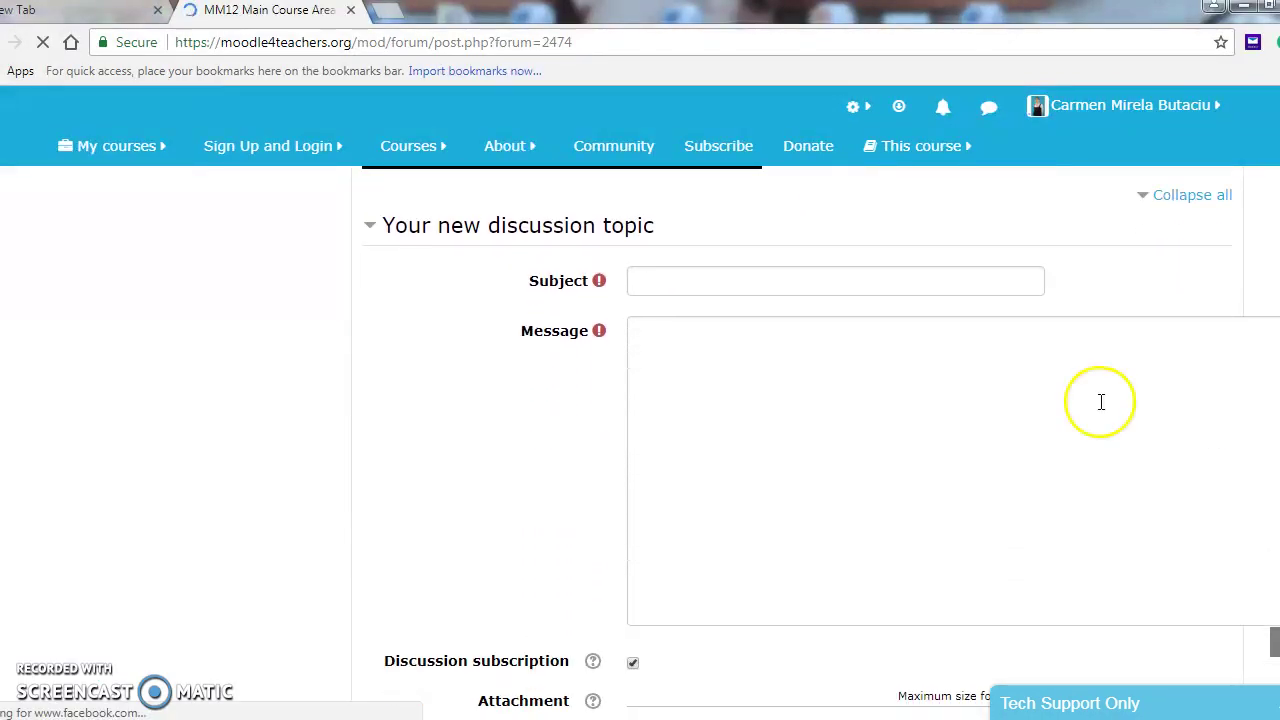
{"action": "left_click", "coordinate": [709, 383]}
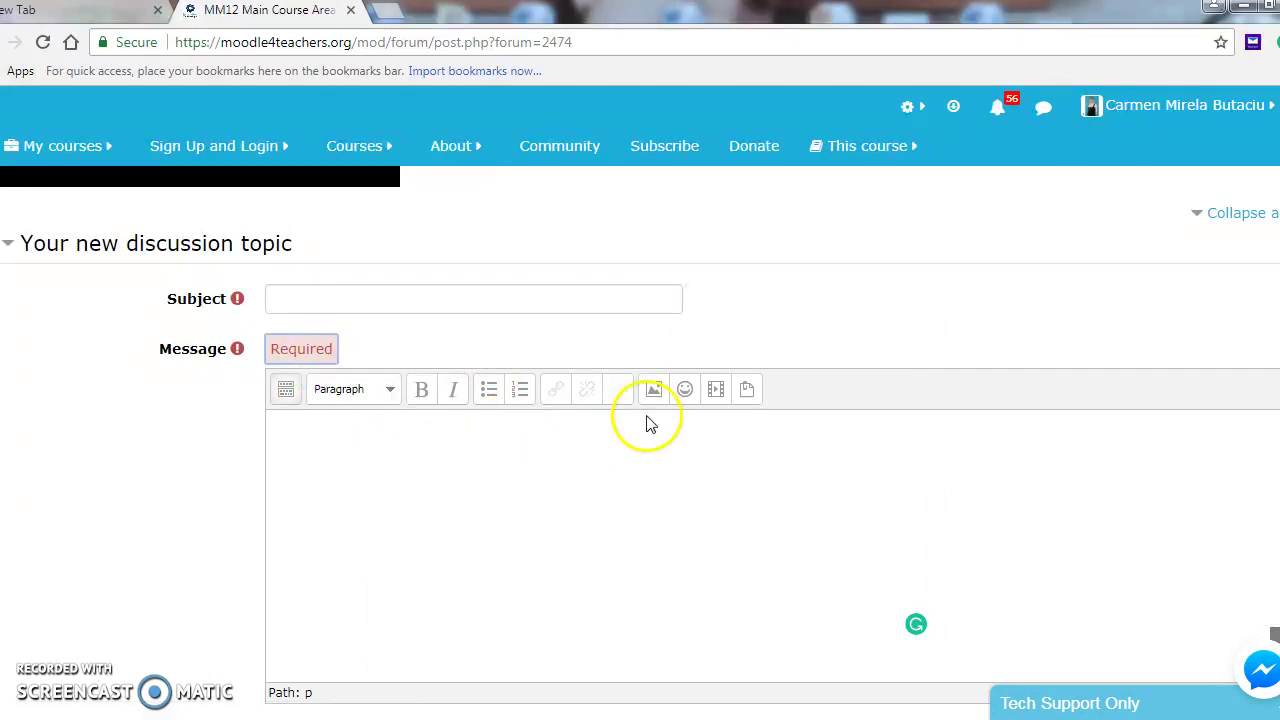
Expand the message editor's toolbar to all three rows and turn on bold formatting in the empty message
{"action": "left_click", "coordinate": [283, 394]}
{"action": "left_click", "coordinate": [413, 524]}
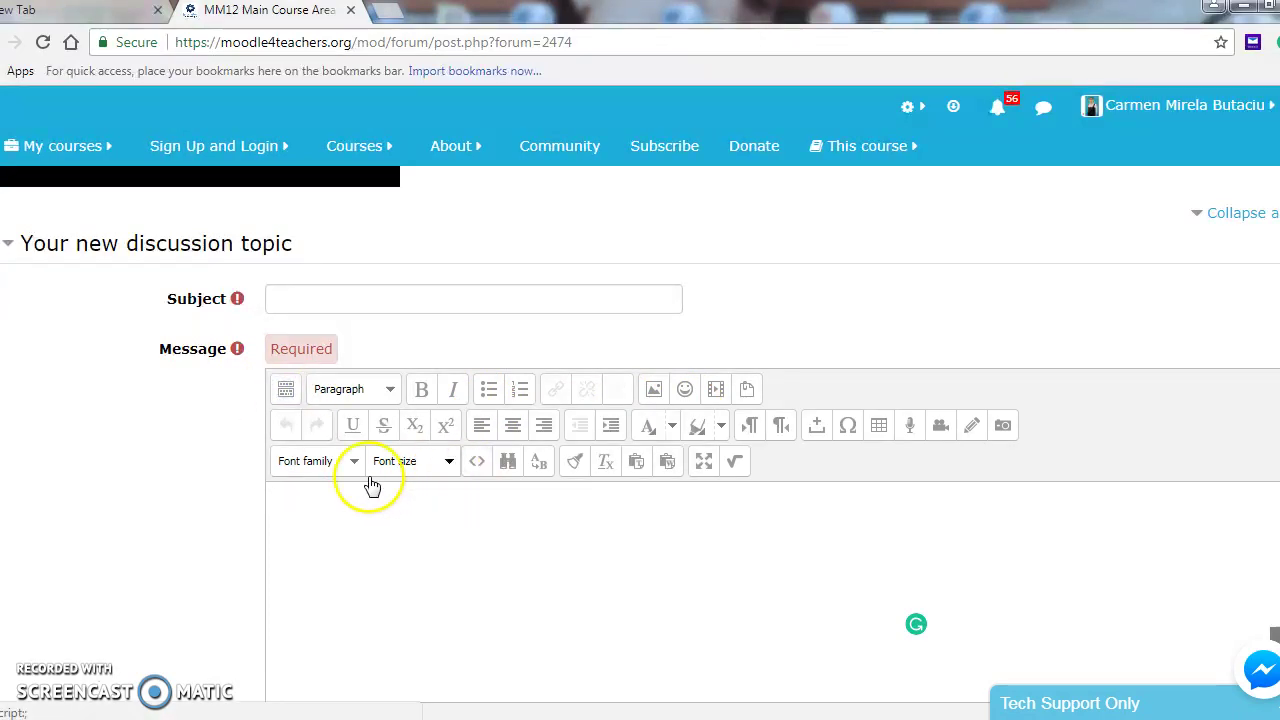
{"action": "left_click", "coordinate": [433, 393]}
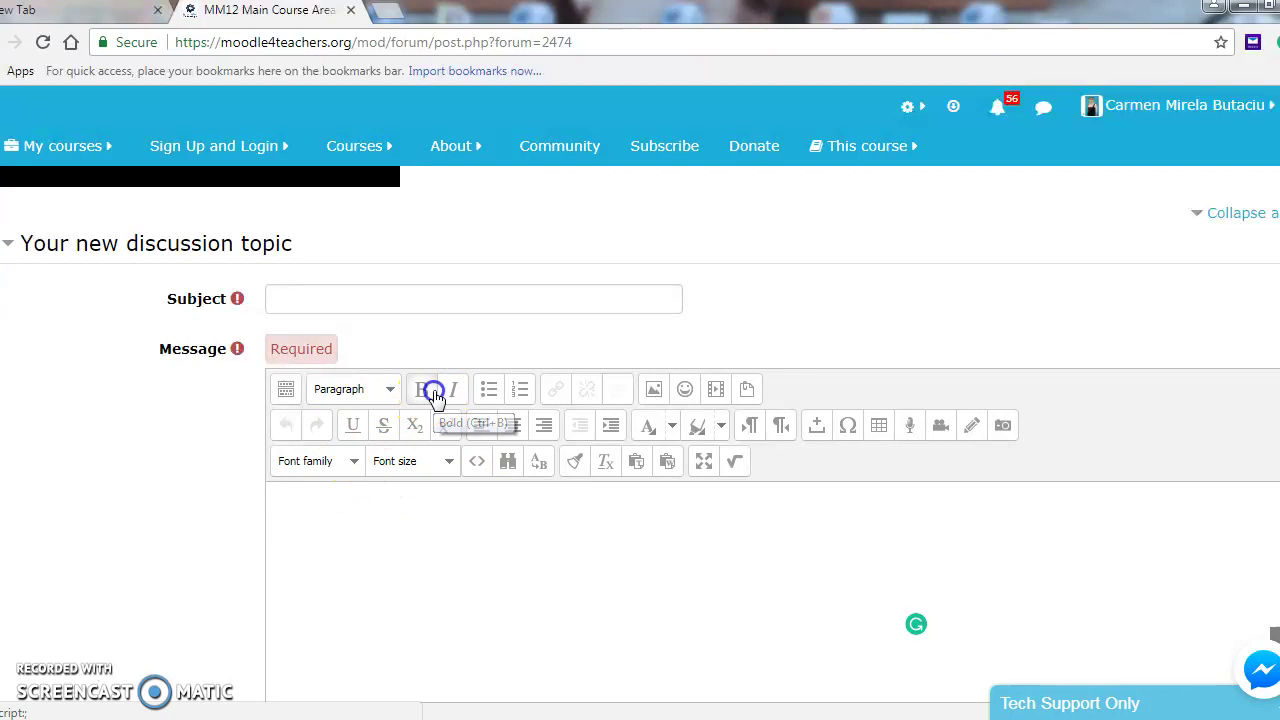
{"action": "left_click", "coordinate": [414, 500]}
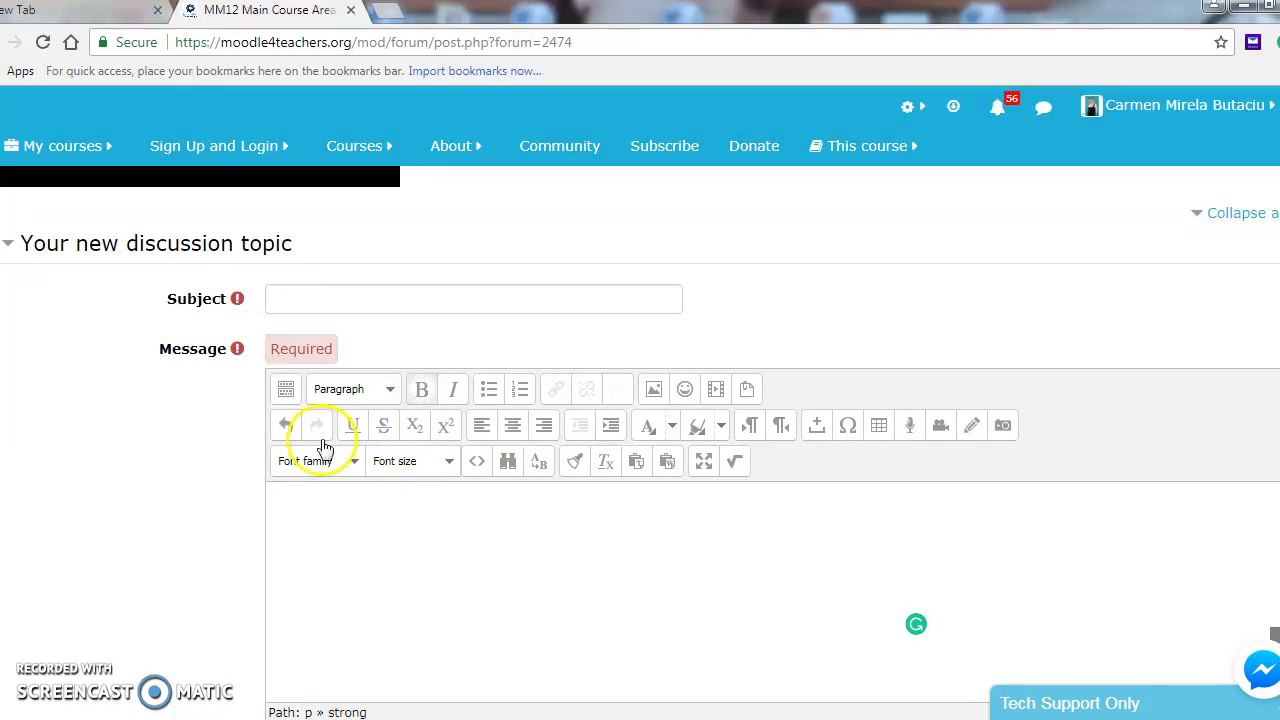
Enter ME AND MY LIFE as the topic's subject and try to apply bold to it
{"action": "left_click", "coordinate": [375, 304]}
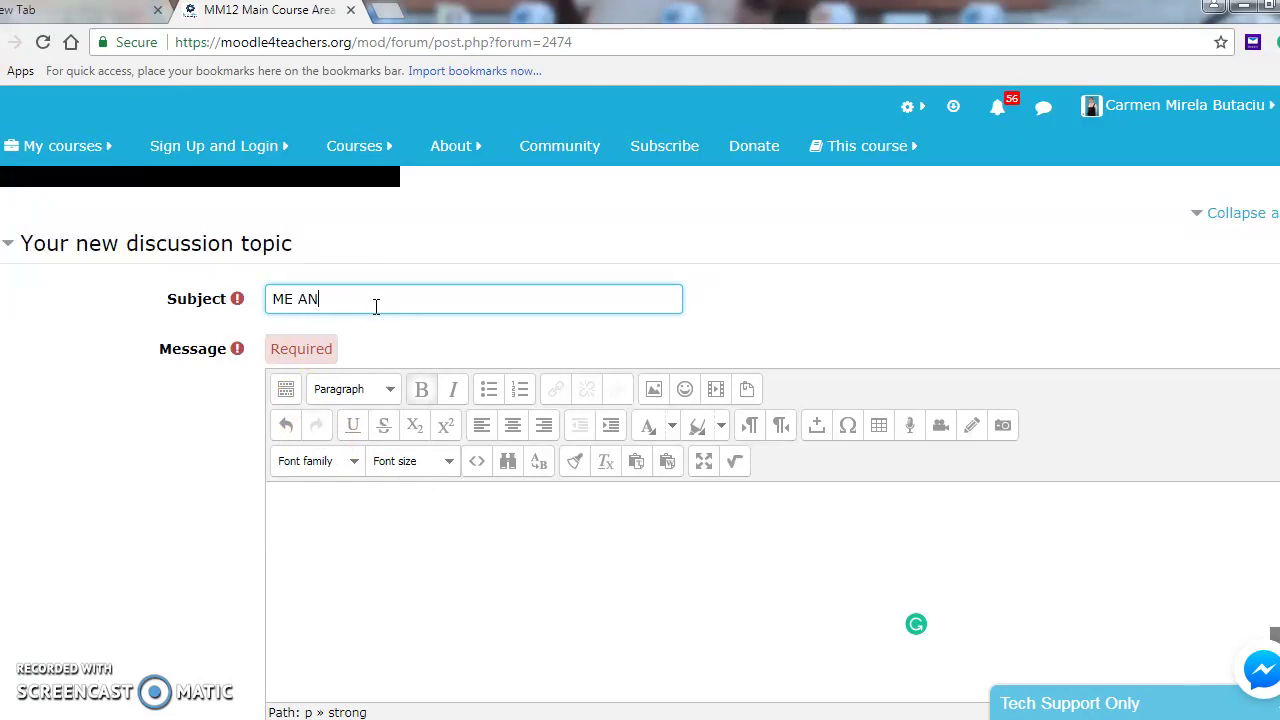
{"action": "type", "text": "ME AND MY LIFE"}
{"action": "left_click", "coordinate": [277, 298]}
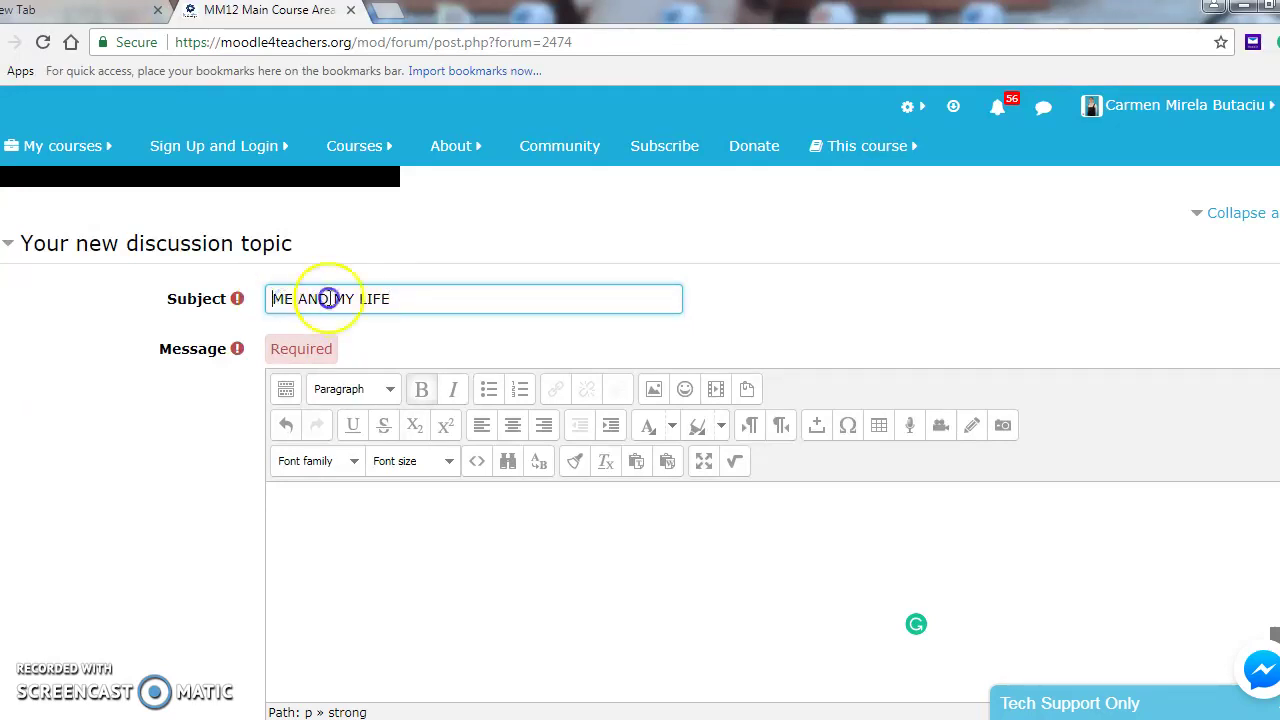
{"action": "left_click_drag", "start_coordinate": [328, 298], "coordinate": [428, 286]}
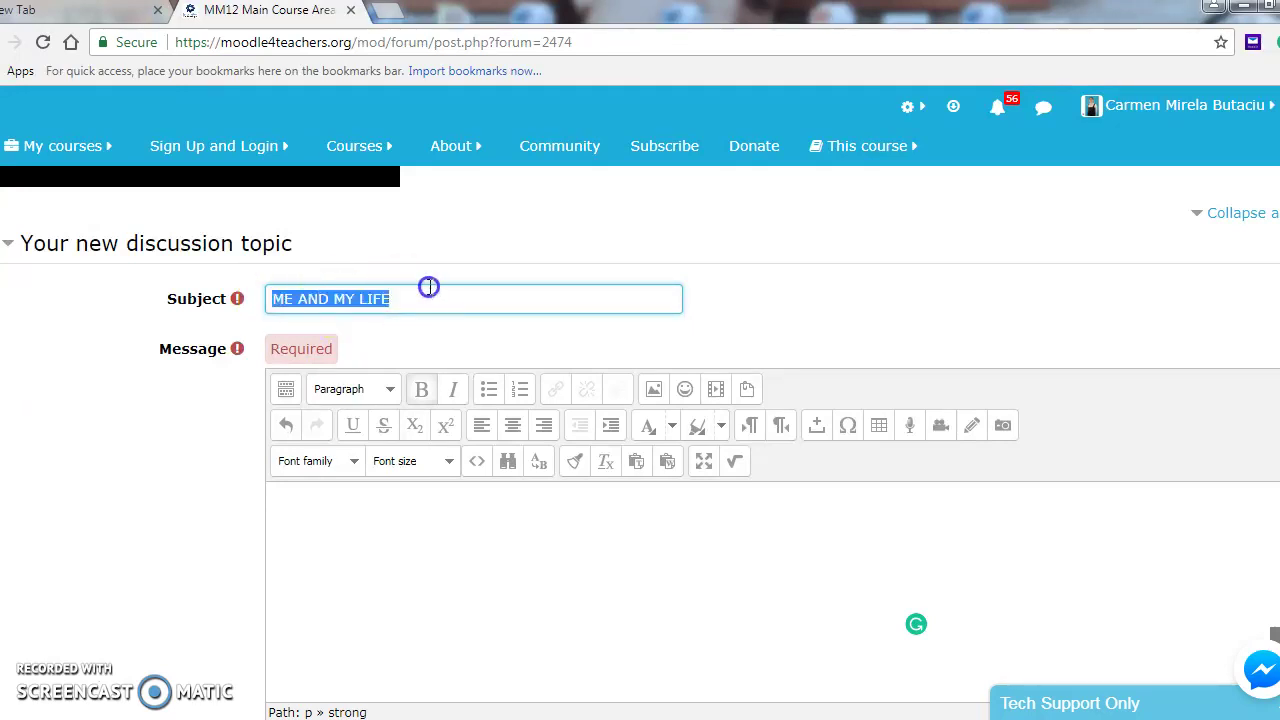
{"action": "left_click", "coordinate": [420, 398]}
{"action": "left_click", "coordinate": [408, 495]}
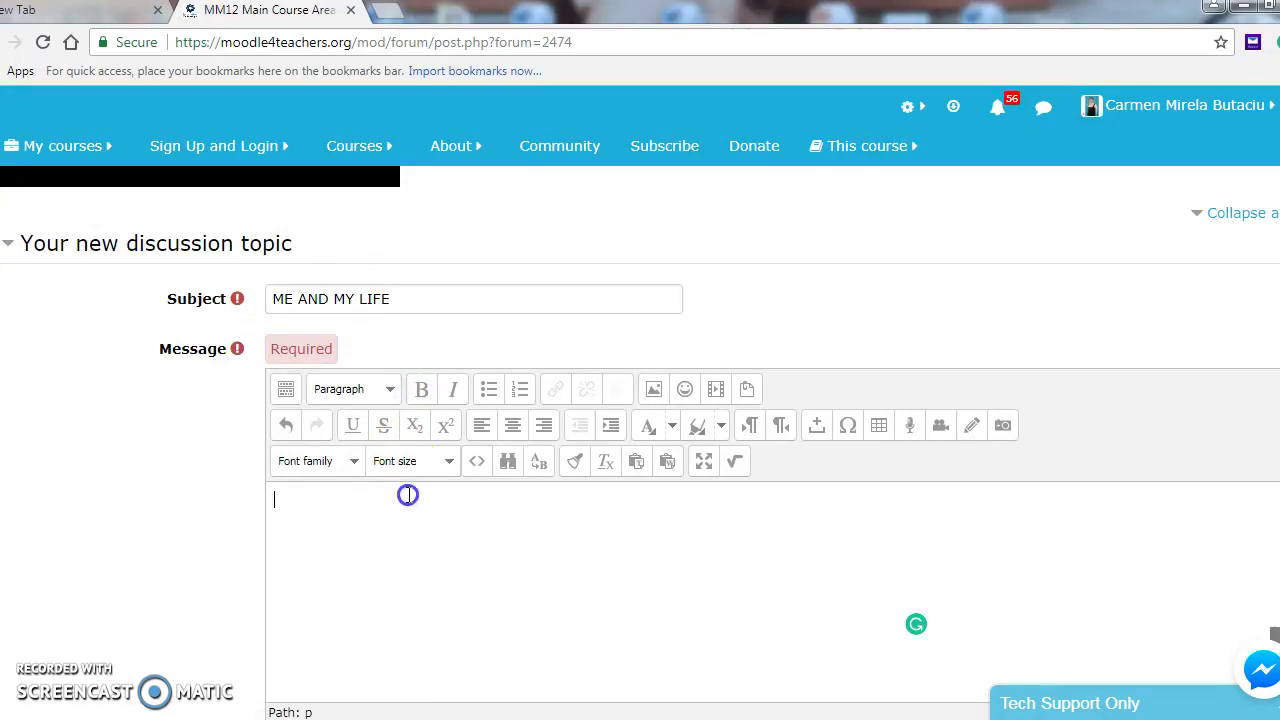
Write the bold line I AND MY LIFE in Paragraph format, around the middle of the message's first line
{"action": "left_click", "coordinate": [391, 391]}
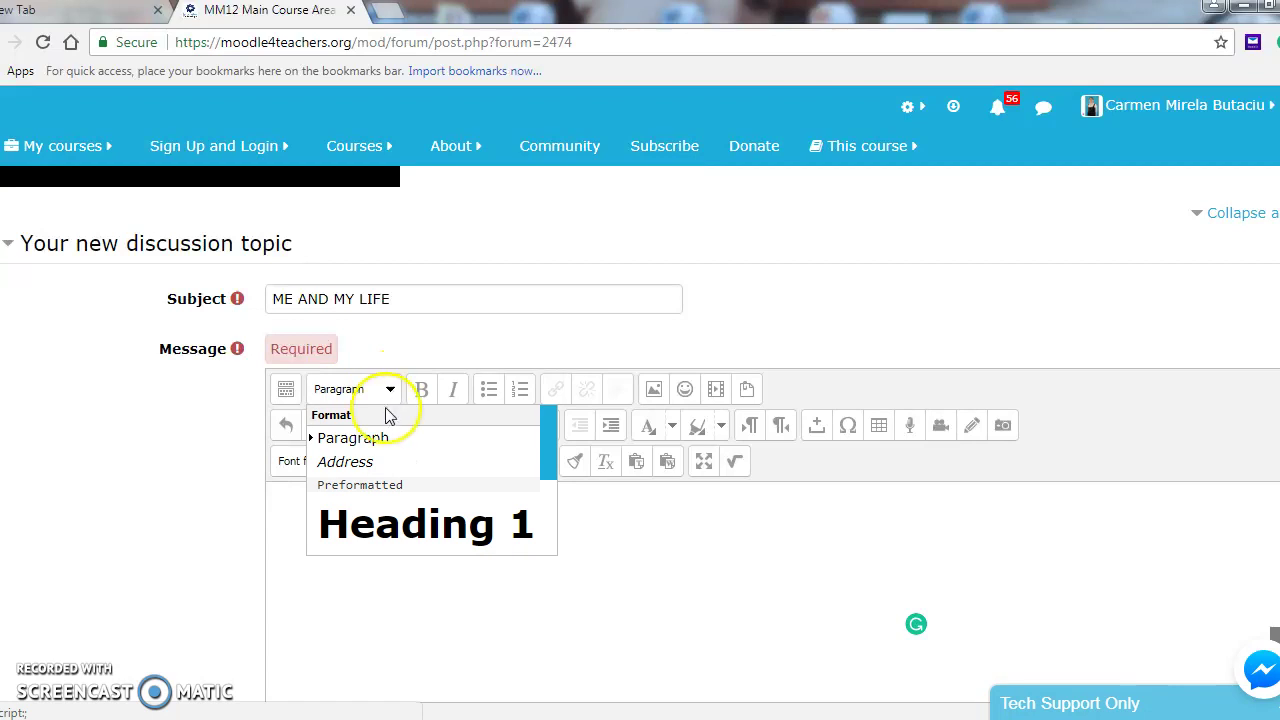
{"action": "left_click", "coordinate": [380, 438]}
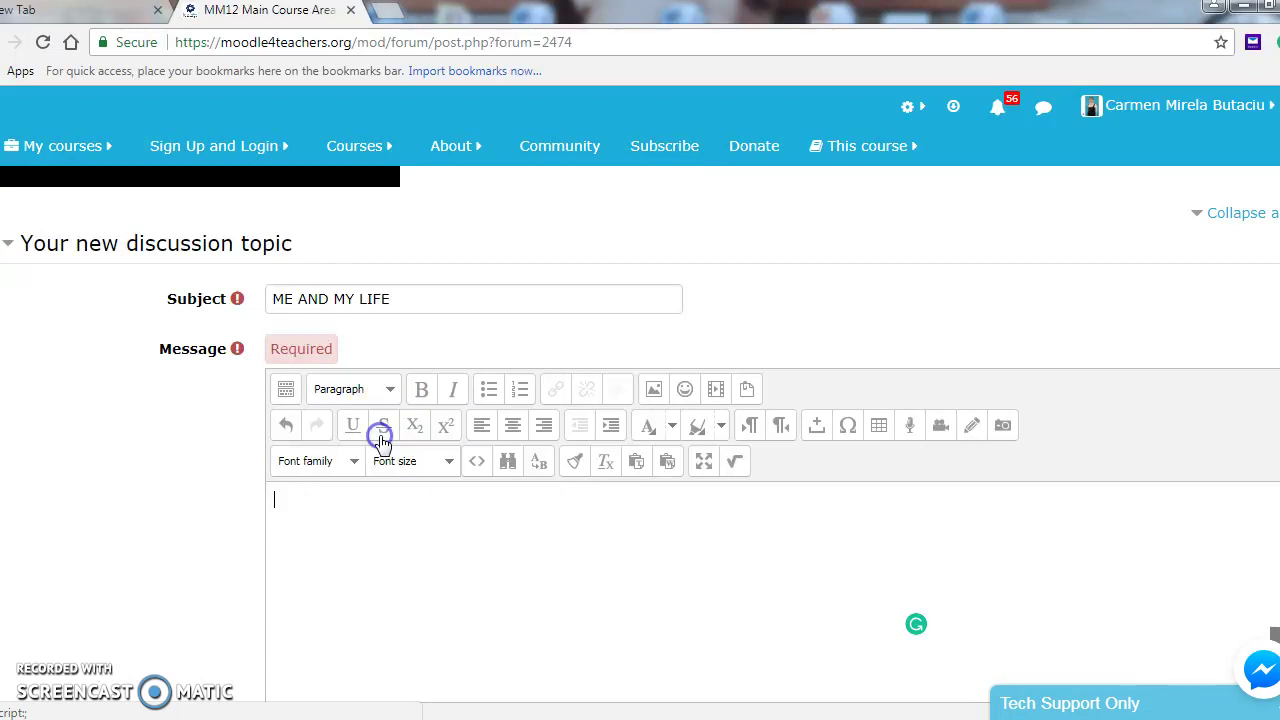
{"action": "left_click", "coordinate": [421, 390]}
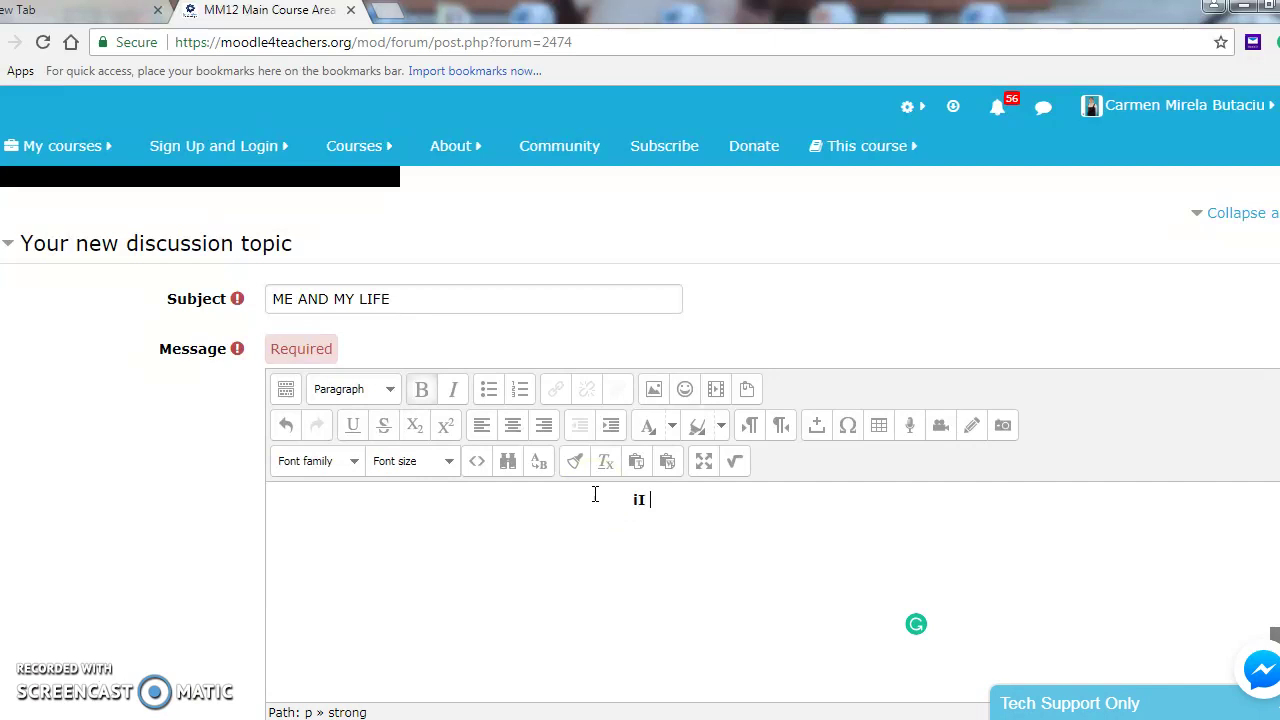
{"action": "type", "text": "I AND MY LIFE"}
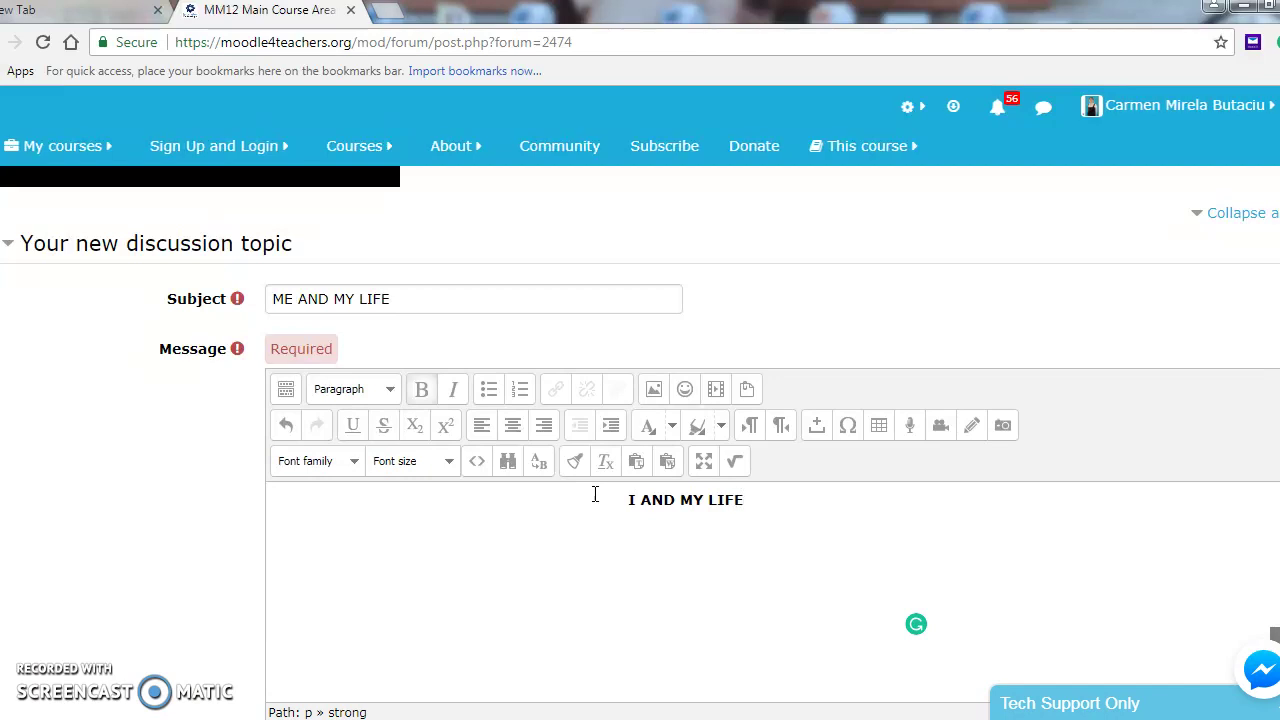
Place the text cursor on a new line below I AND MY LIFE in the message
{"action": "left_click", "coordinate": [428, 543]}
{"action": "scroll", "coordinate": [408, 550], "scroll_direction": "down", "scroll_amount": 3}
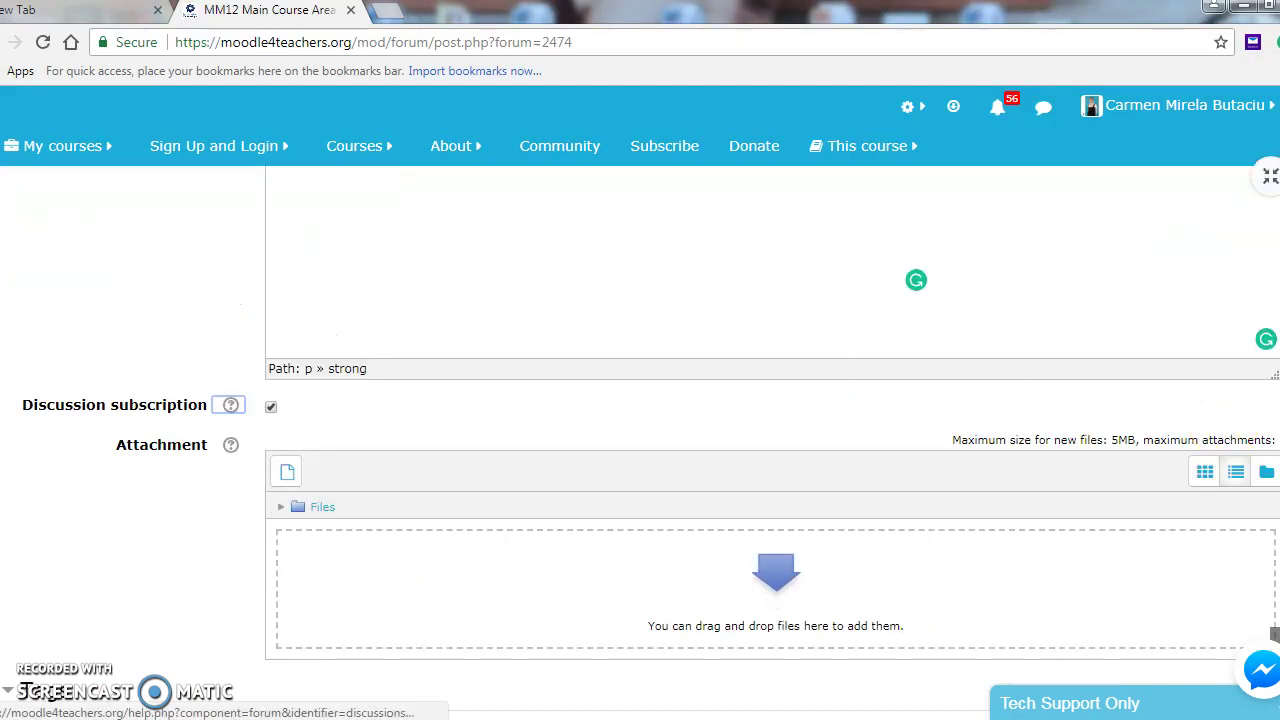
{"action": "scroll", "coordinate": [875, 370], "scroll_direction": "up", "scroll_amount": 5}
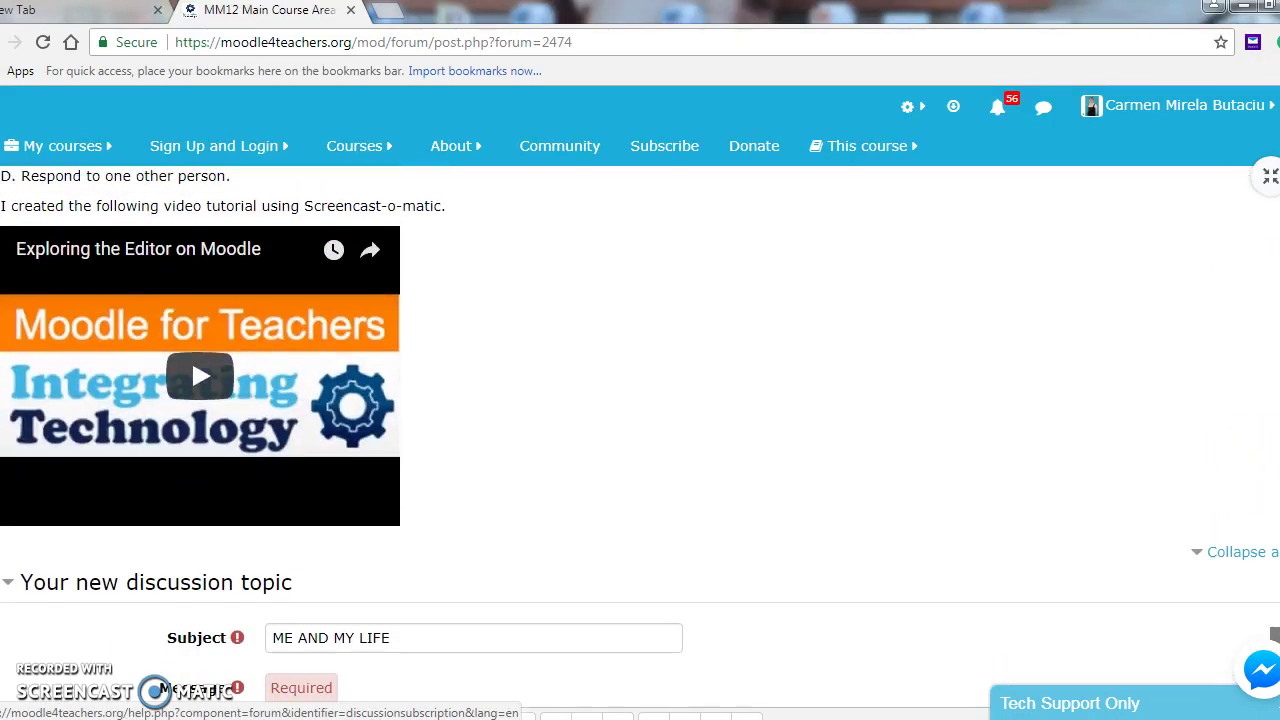
{"action": "scroll", "coordinate": [191, 357], "scroll_direction": "down", "scroll_amount": 4}
{"action": "left_click", "coordinate": [364, 472]}
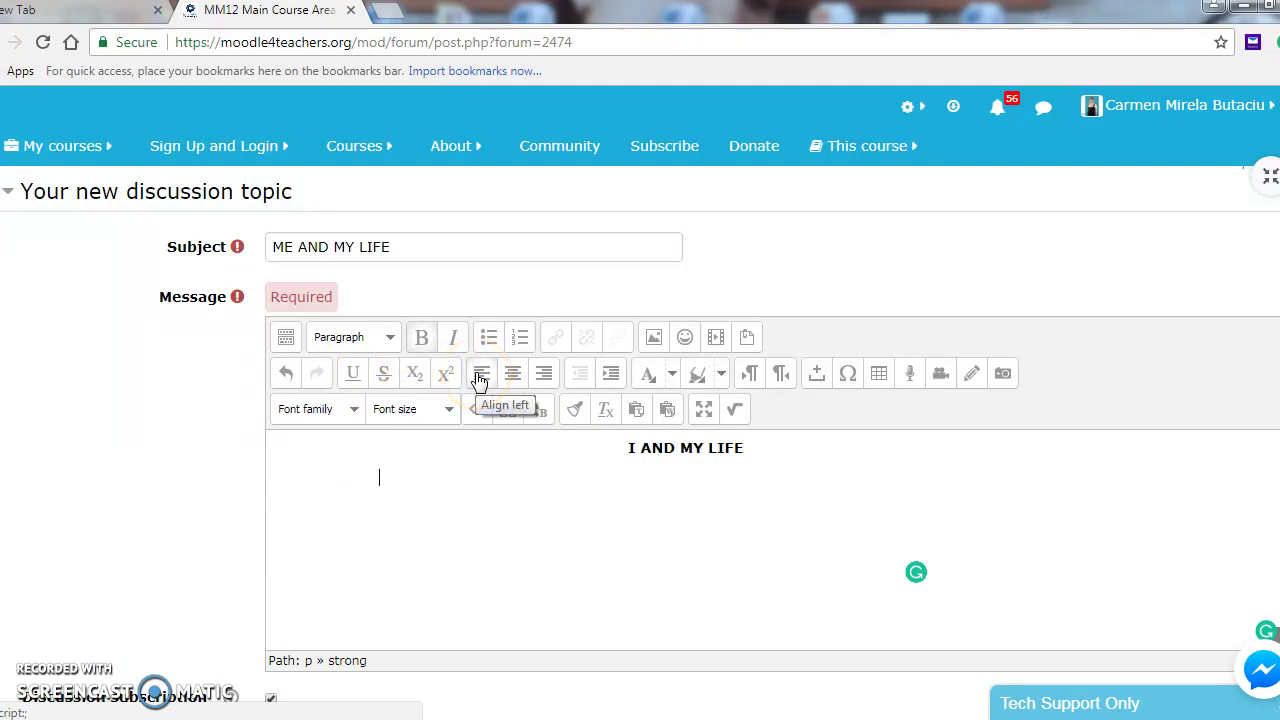
Examine the editor's text alignment and indentation options
{"action": "left_click", "coordinate": [516, 377]}
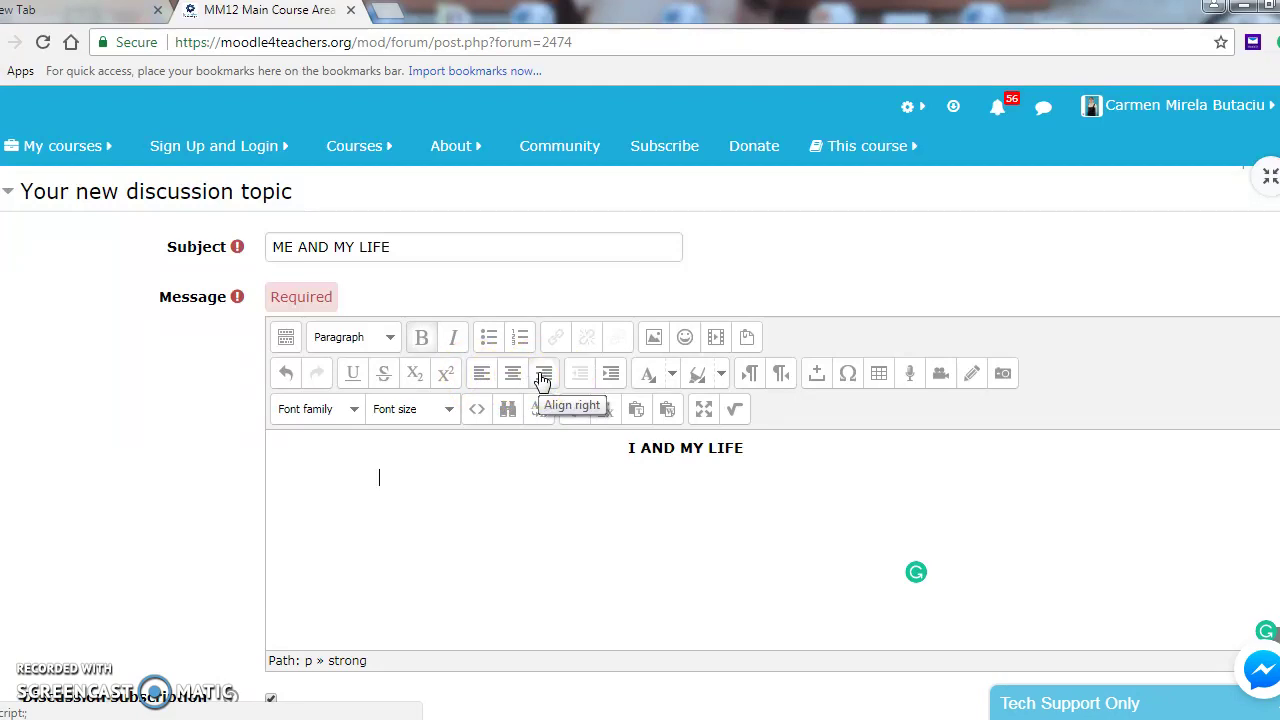
{"action": "left_click", "coordinate": [610, 372]}
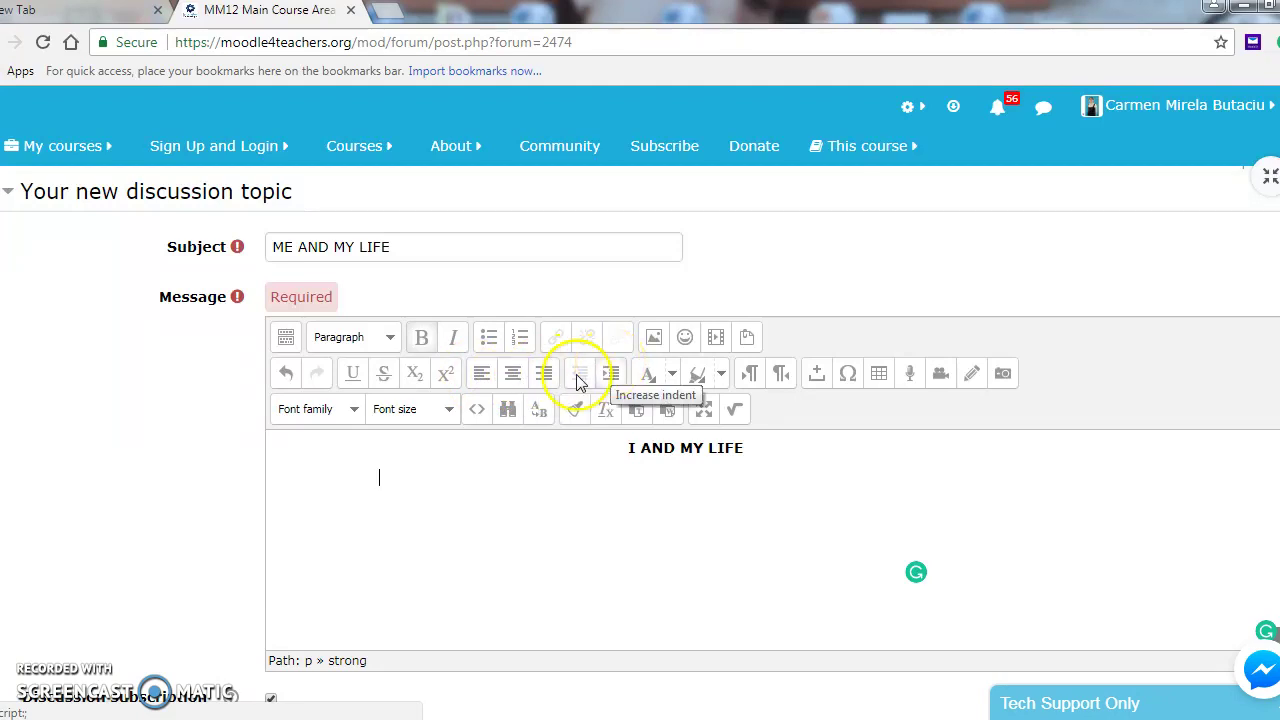
{"action": "left_click", "coordinate": [510, 376]}
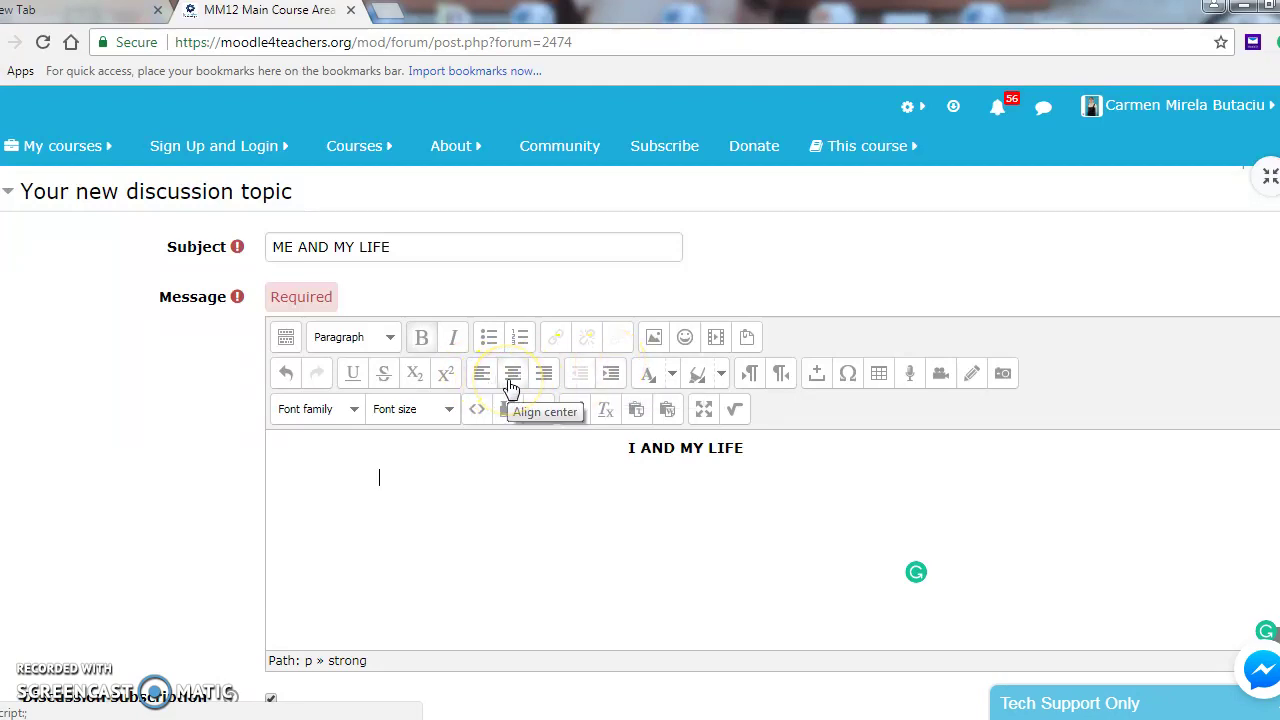
{"action": "left_click", "coordinate": [544, 375]}
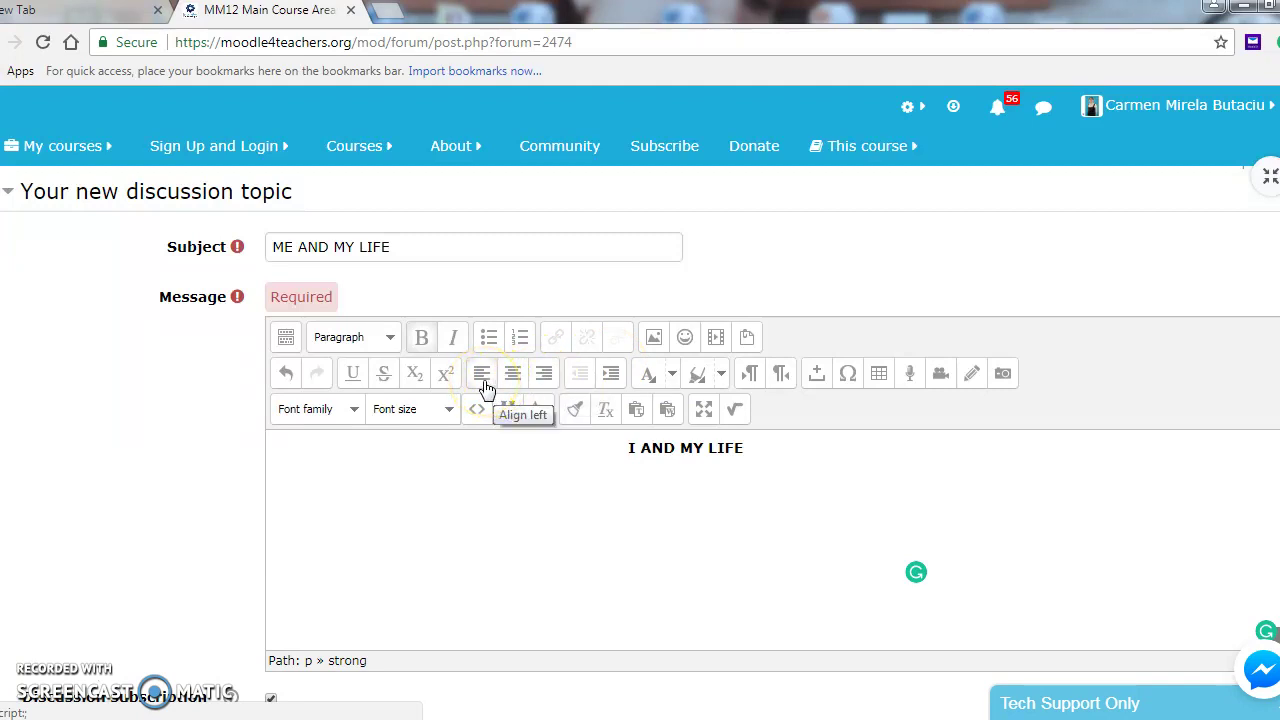
{"action": "left_click", "coordinate": [576, 382]}
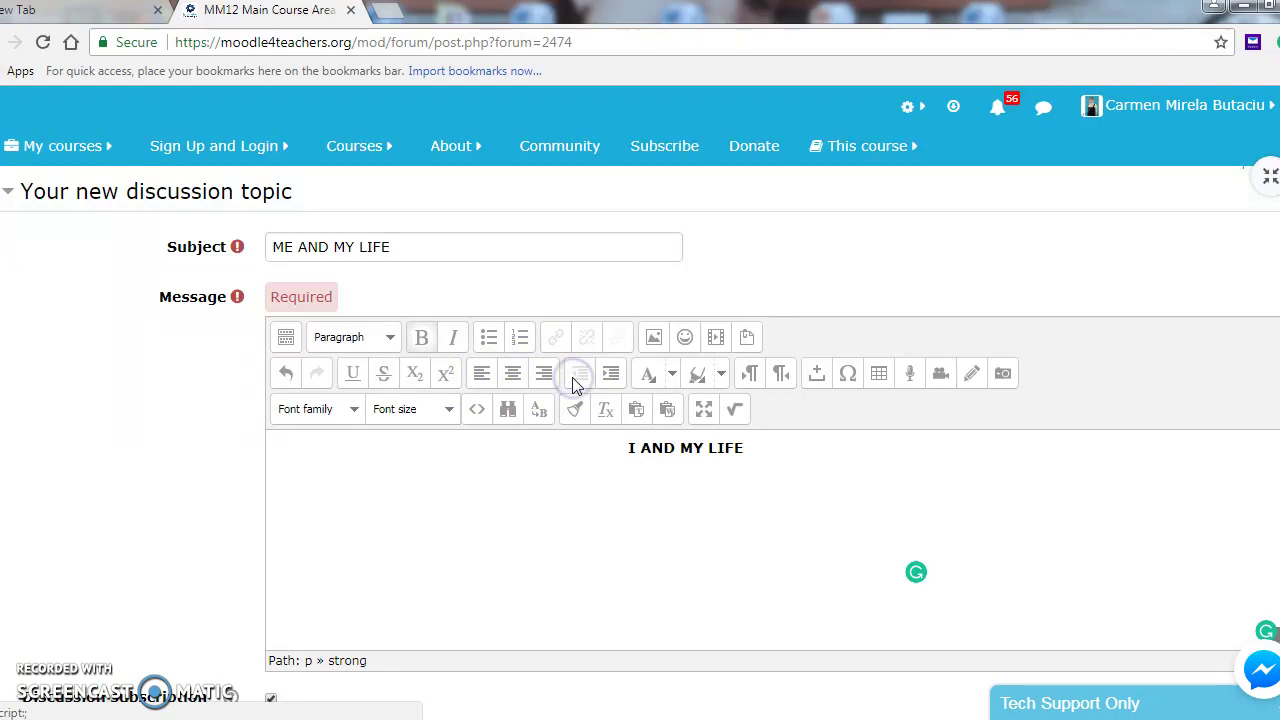
{"action": "left_click", "coordinate": [585, 378]}
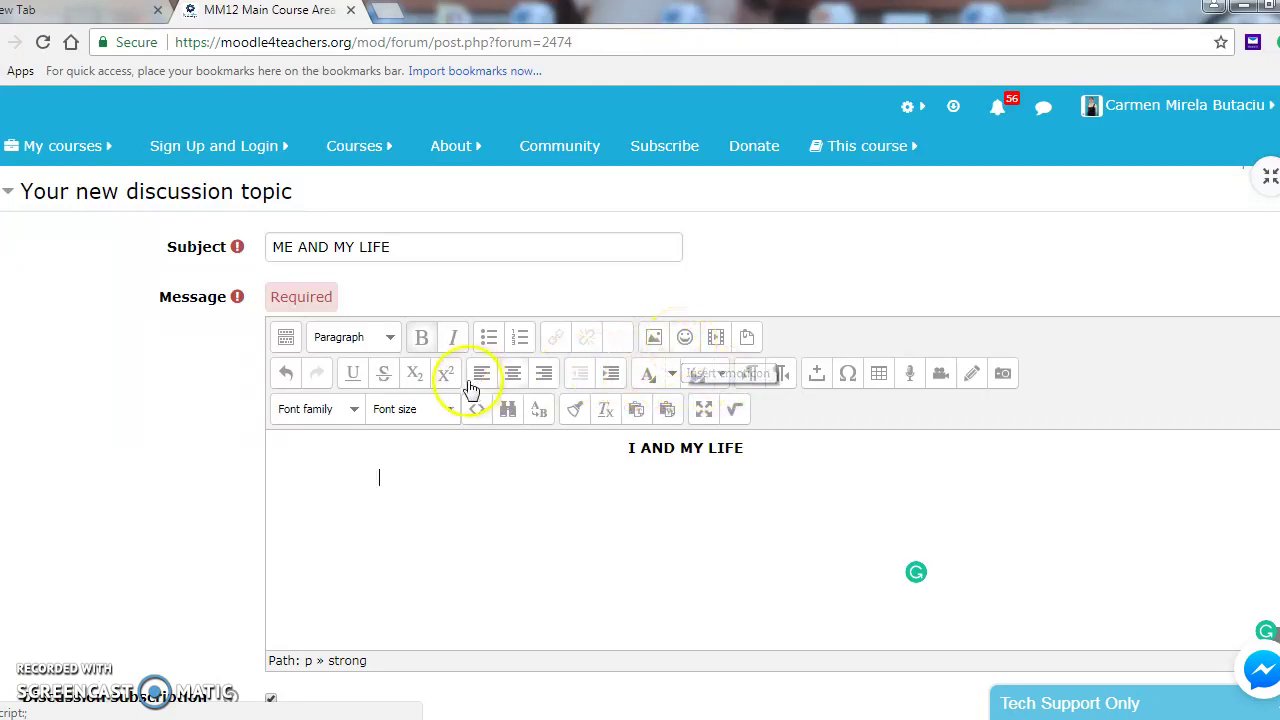
Insert the smile emoticon :-) on the message's second line
{"action": "left_click", "coordinate": [684, 344]}
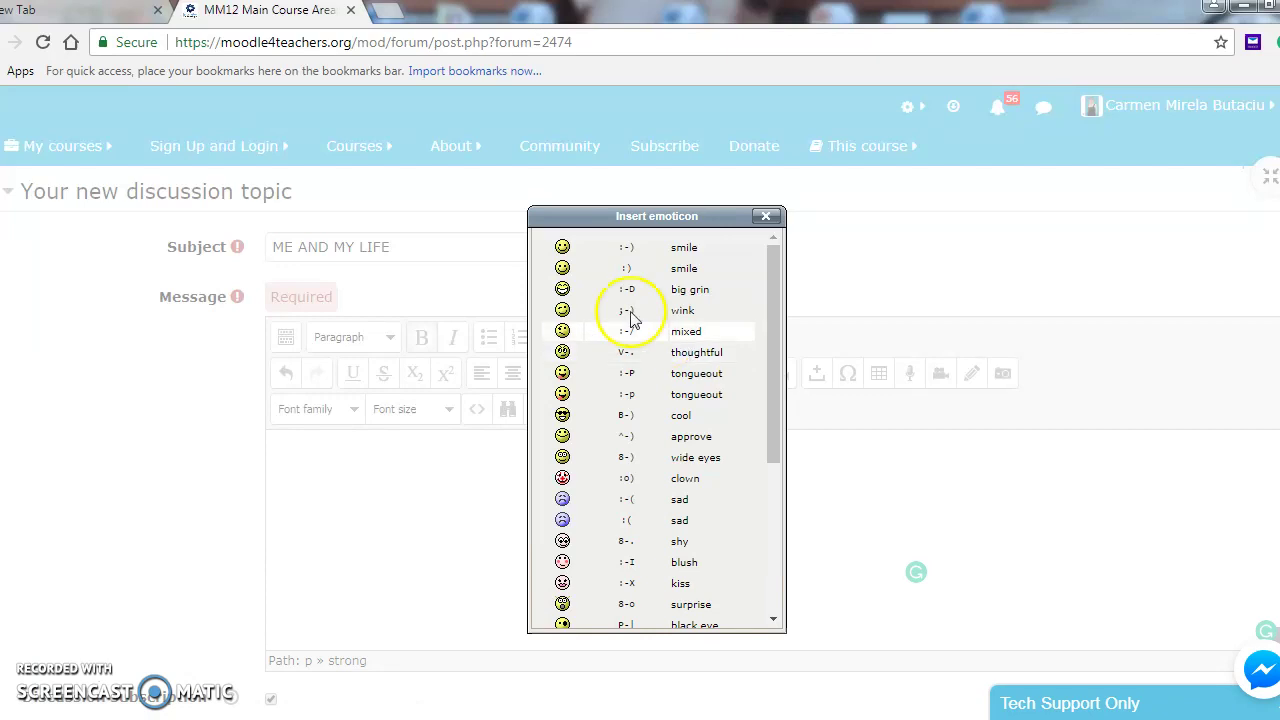
{"action": "left_click", "coordinate": [562, 248]}
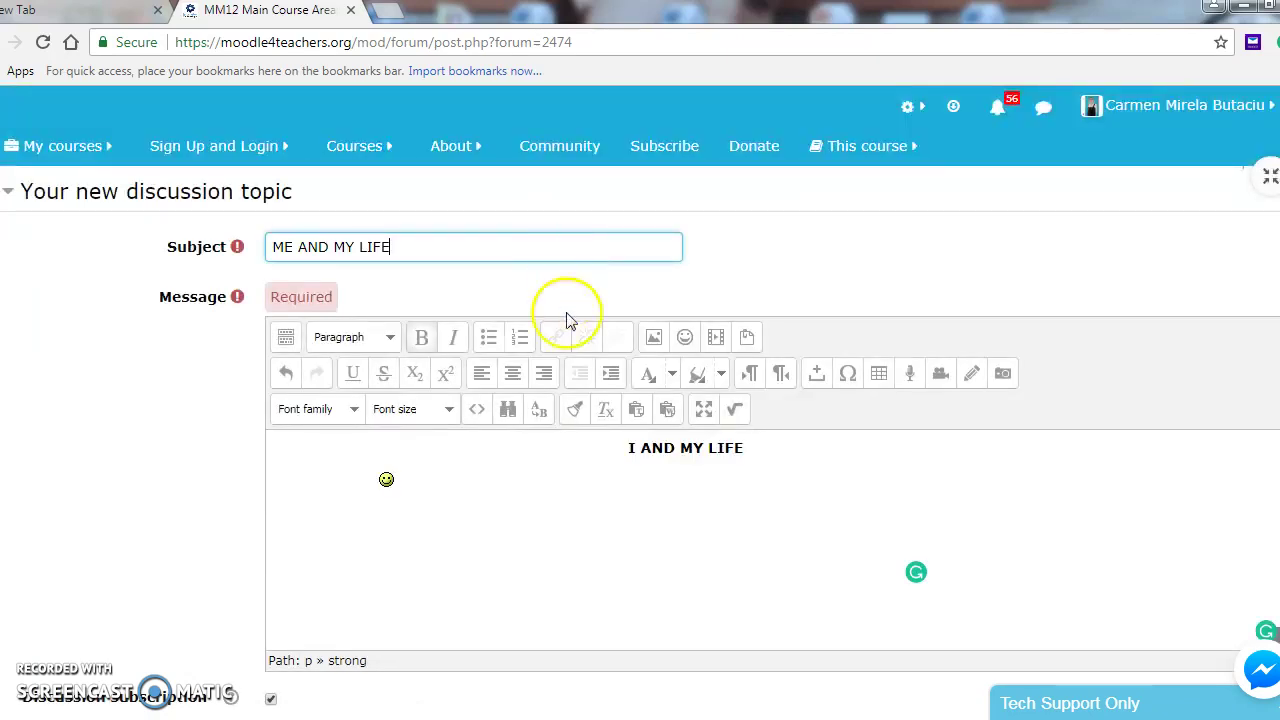
Write after the smile emoticon: I am a teacher of English from Romania. I am 47 and have been teaching English for 24 years
{"action": "left_click", "coordinate": [427, 487]}
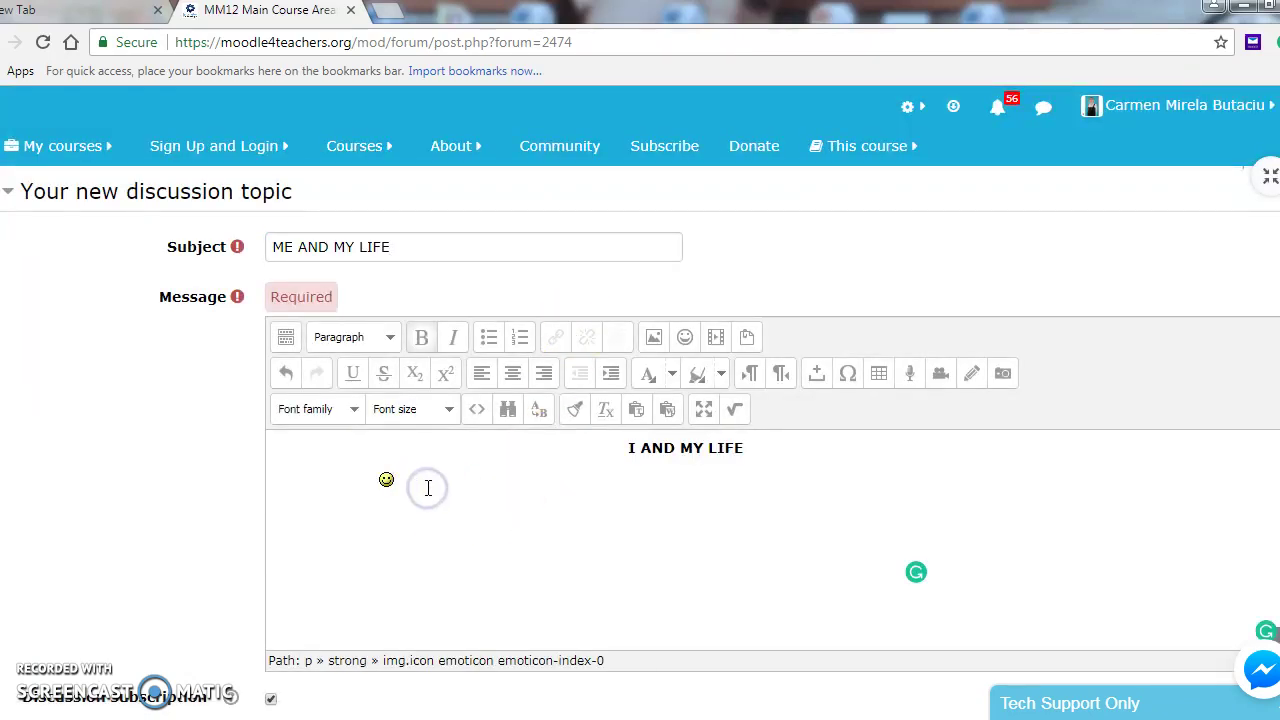
{"action": "type", "text": "I"}
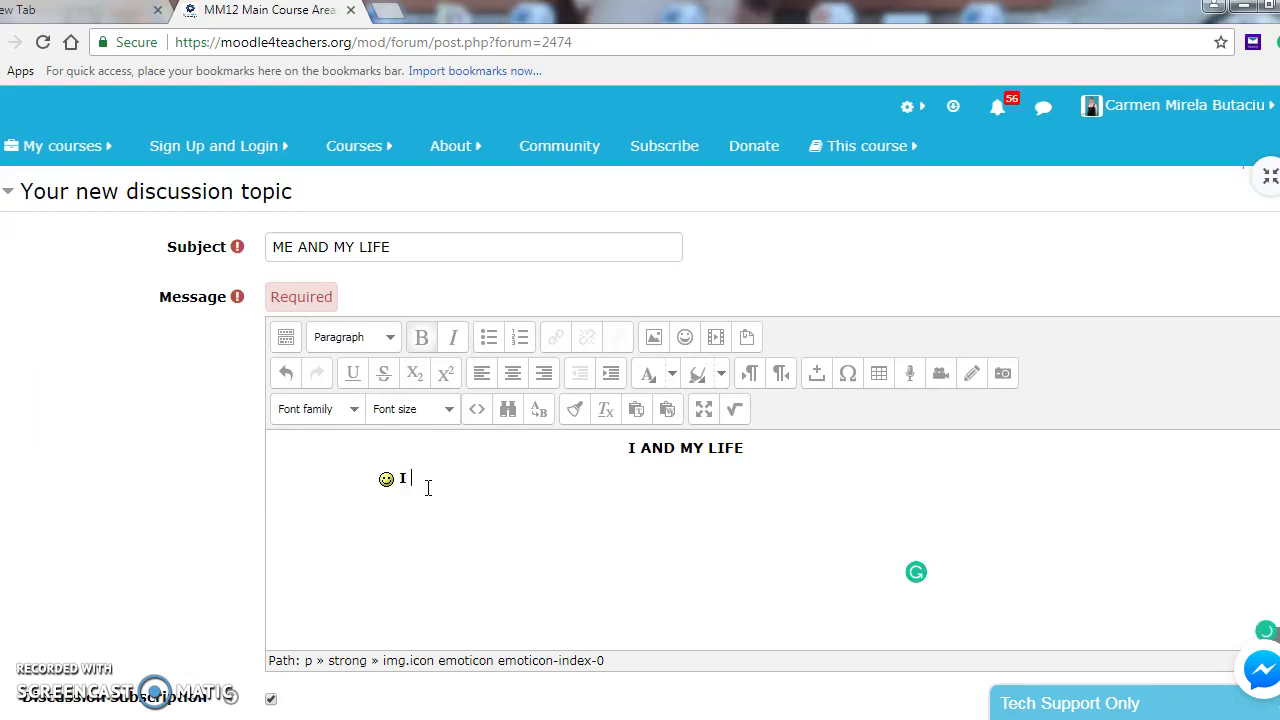
{"action": "type", "text": " am a"}
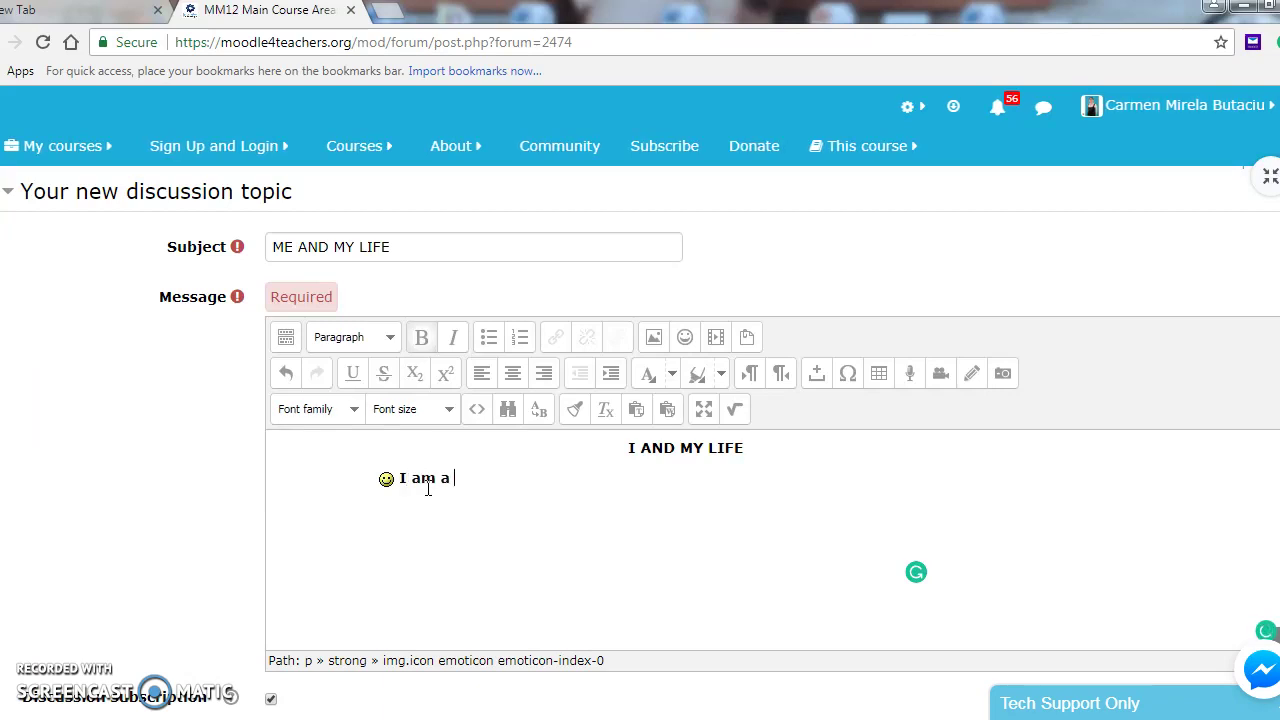
{"action": "type", "text": " teacher "}
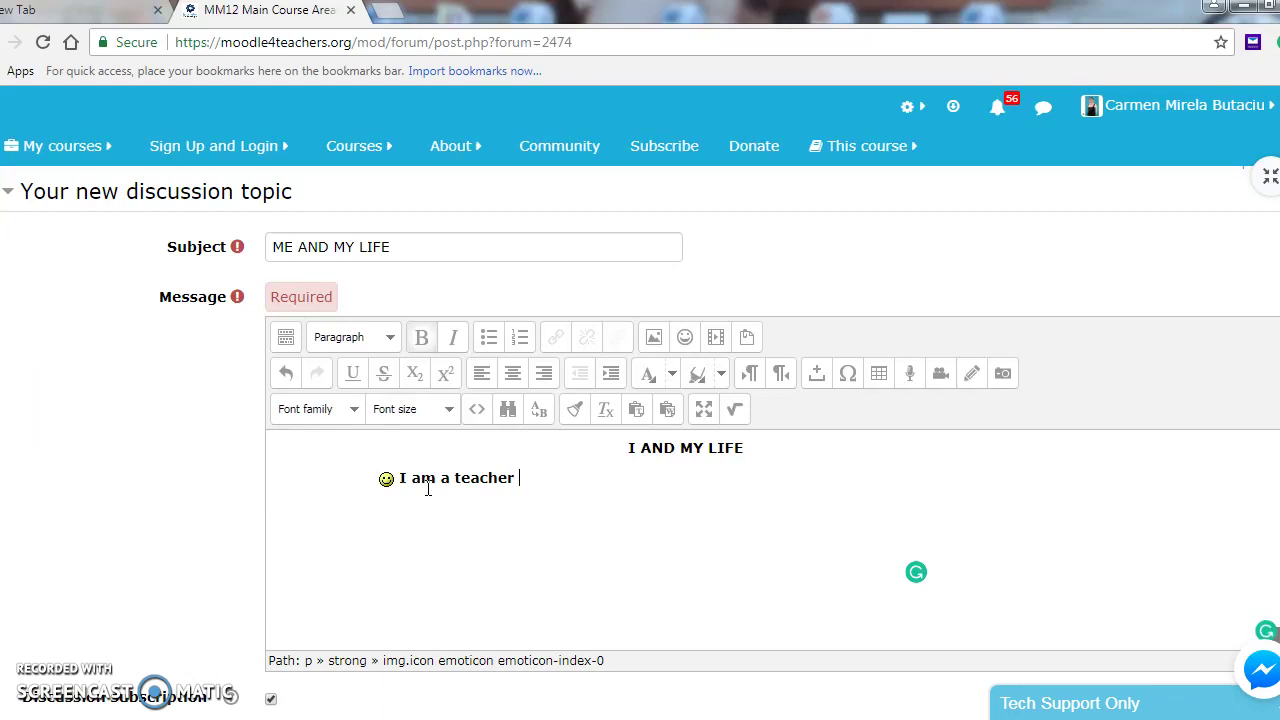
{"action": "type", "text": "of E"}
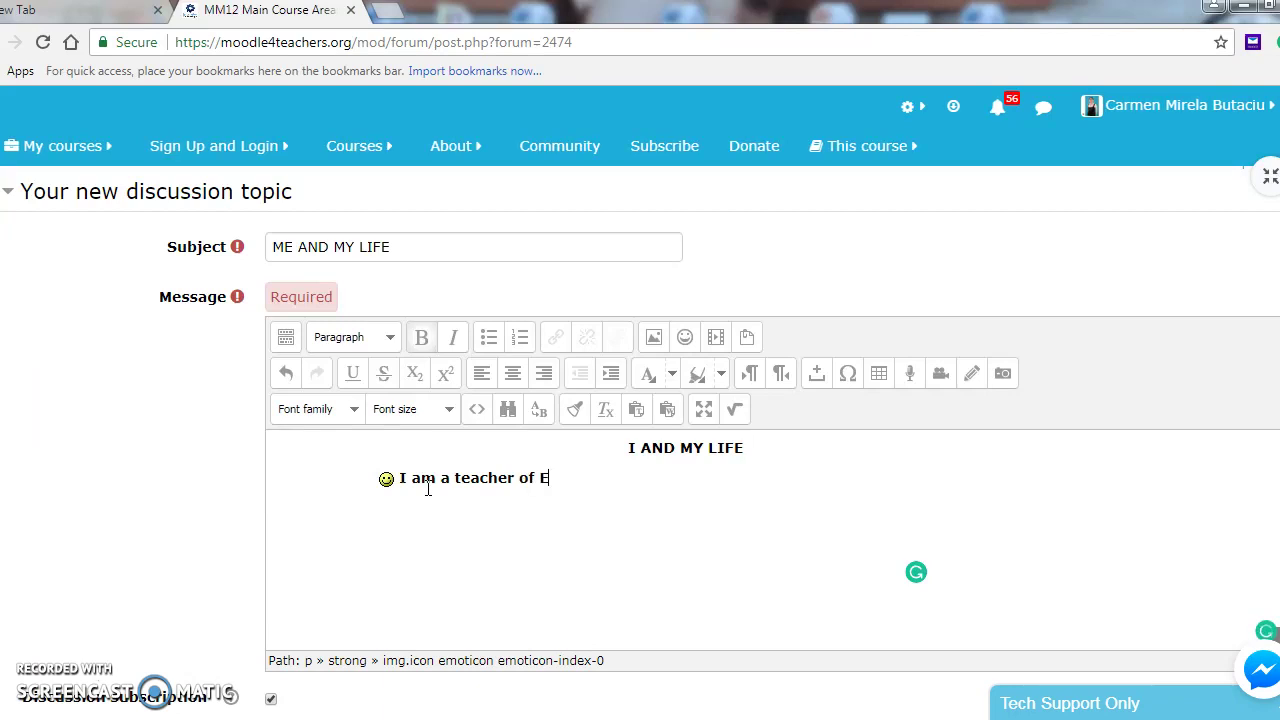
{"action": "type", "text": "nglish from"}
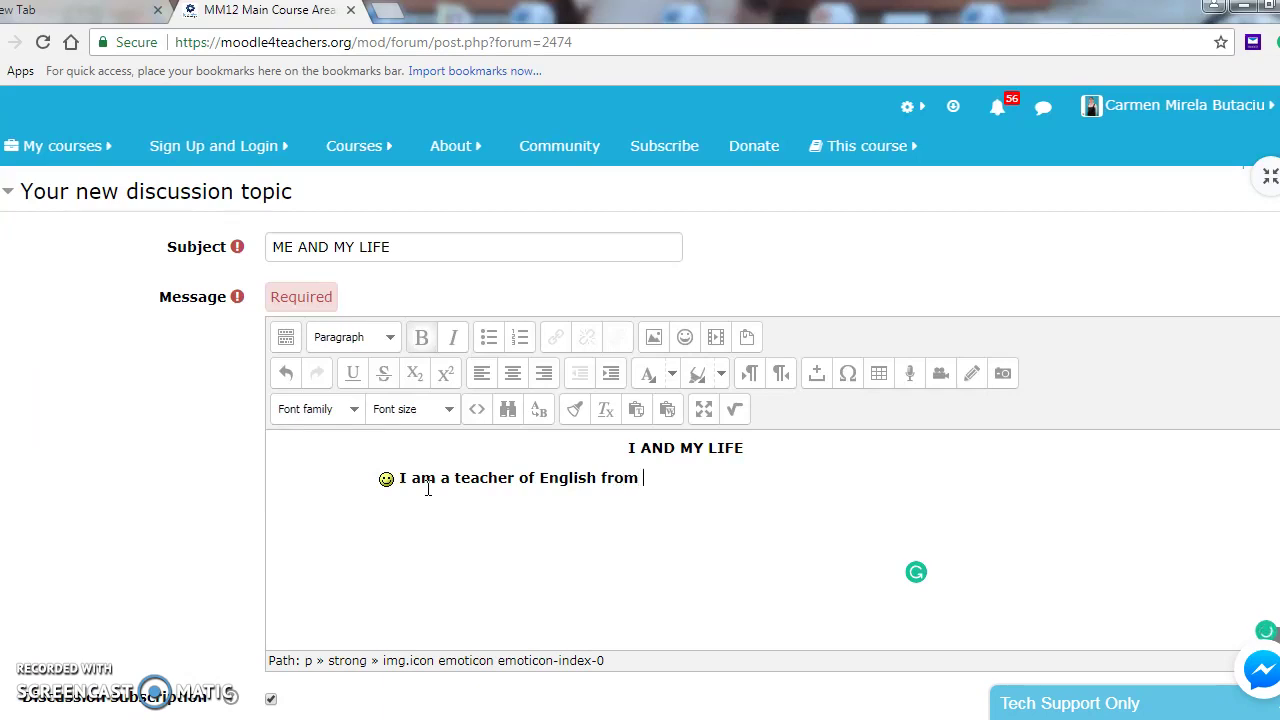
{"action": "type", "text": " Romania. I am 4"}
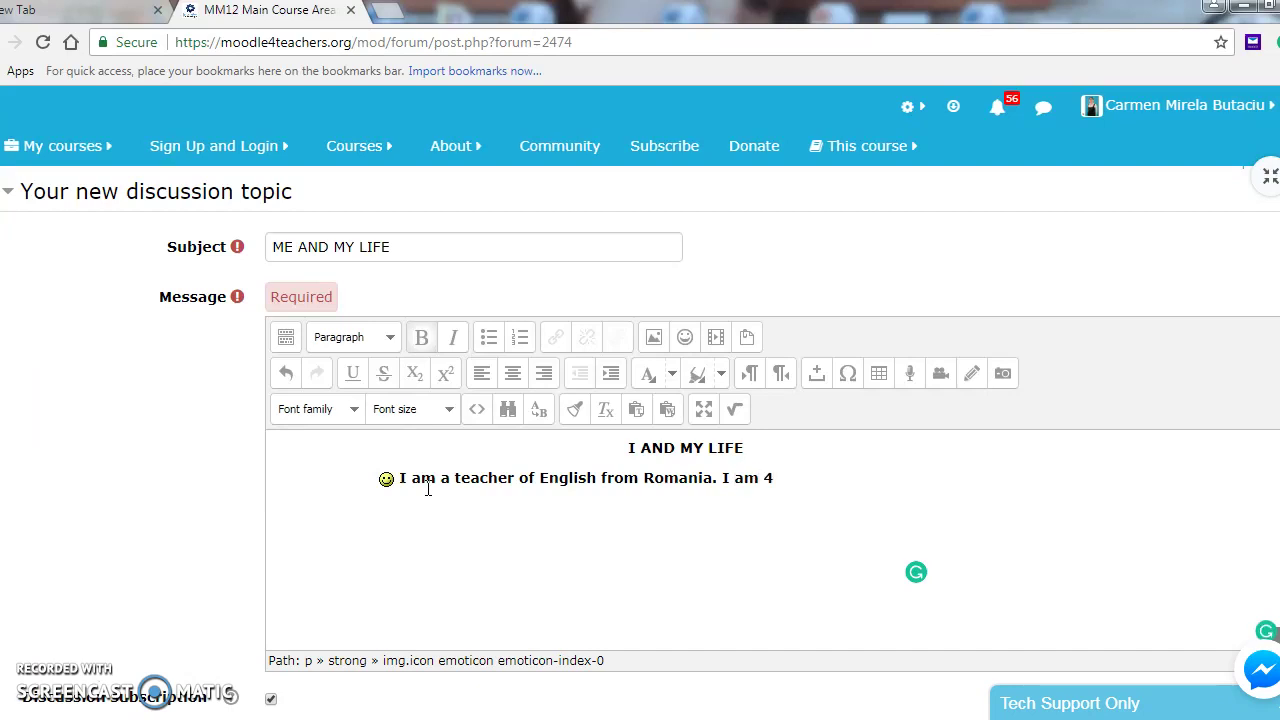
{"action": "type", "text": "7 and habe"}
{"action": "key", "text": "BackSpace"}
{"action": "type", "text": "ve been teach"}
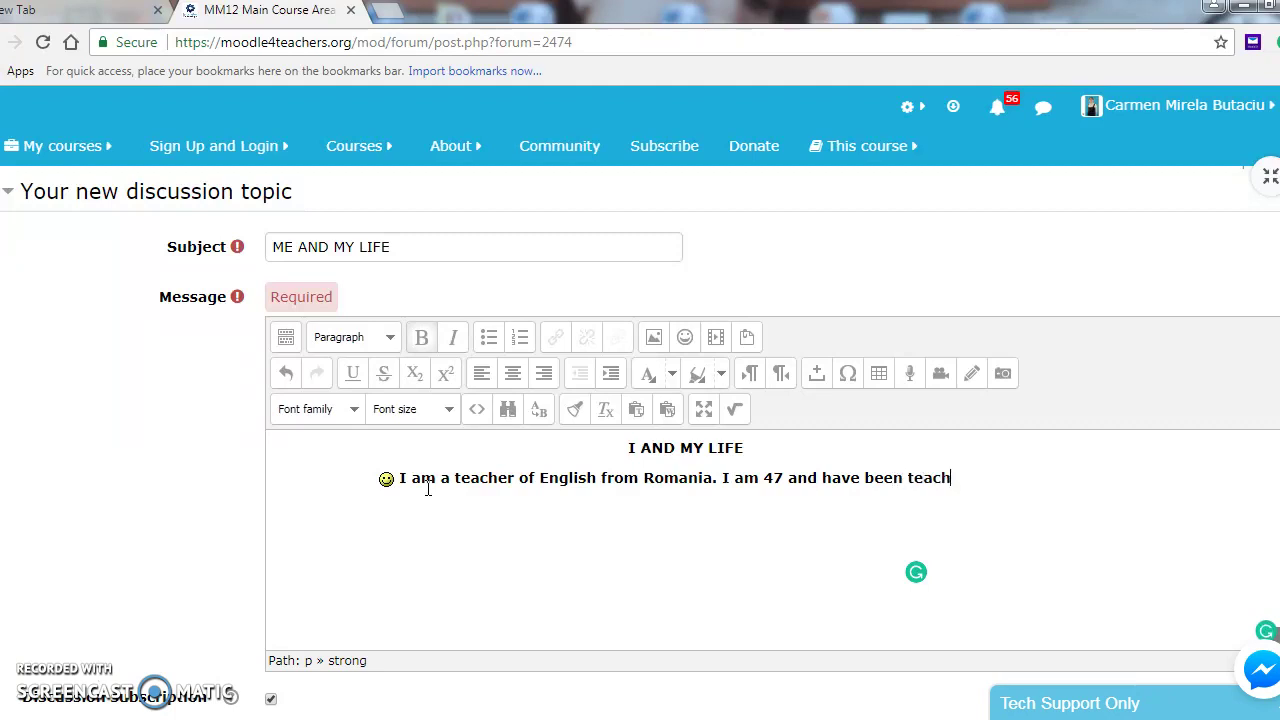
{"action": "type", "text": "ing Englis"}
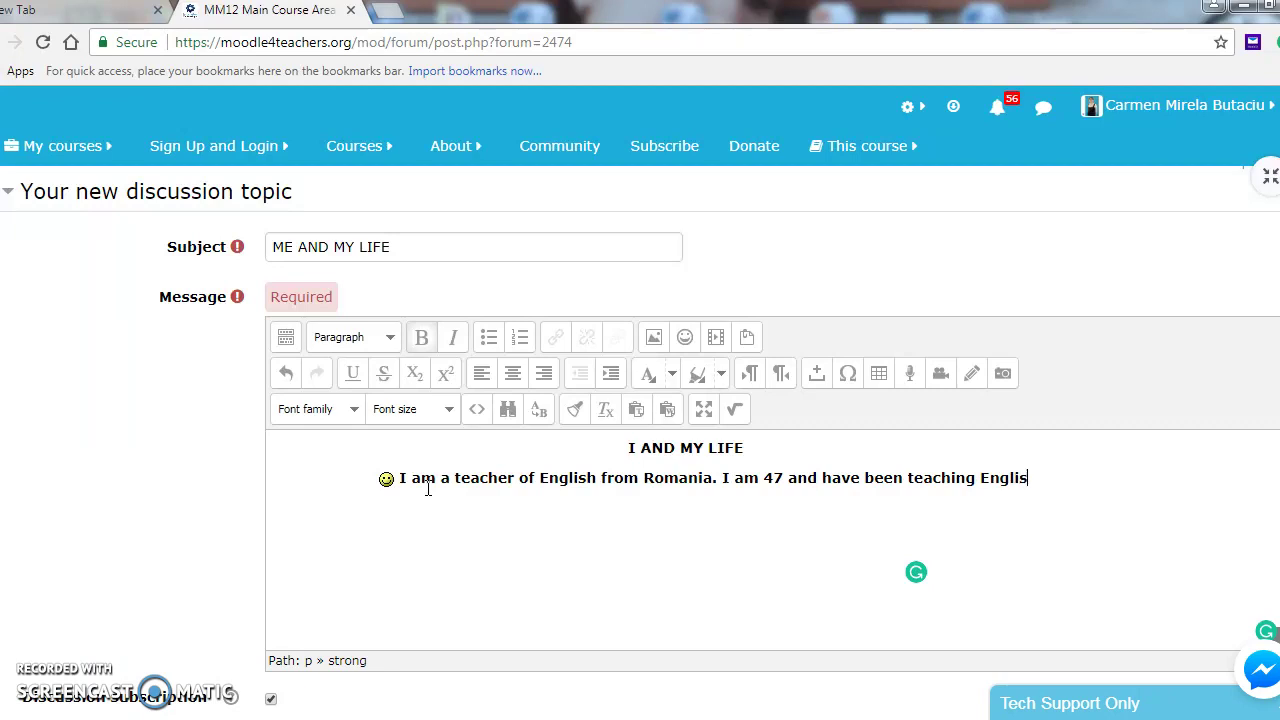
{"action": "type", "text": "h for 24 years."}
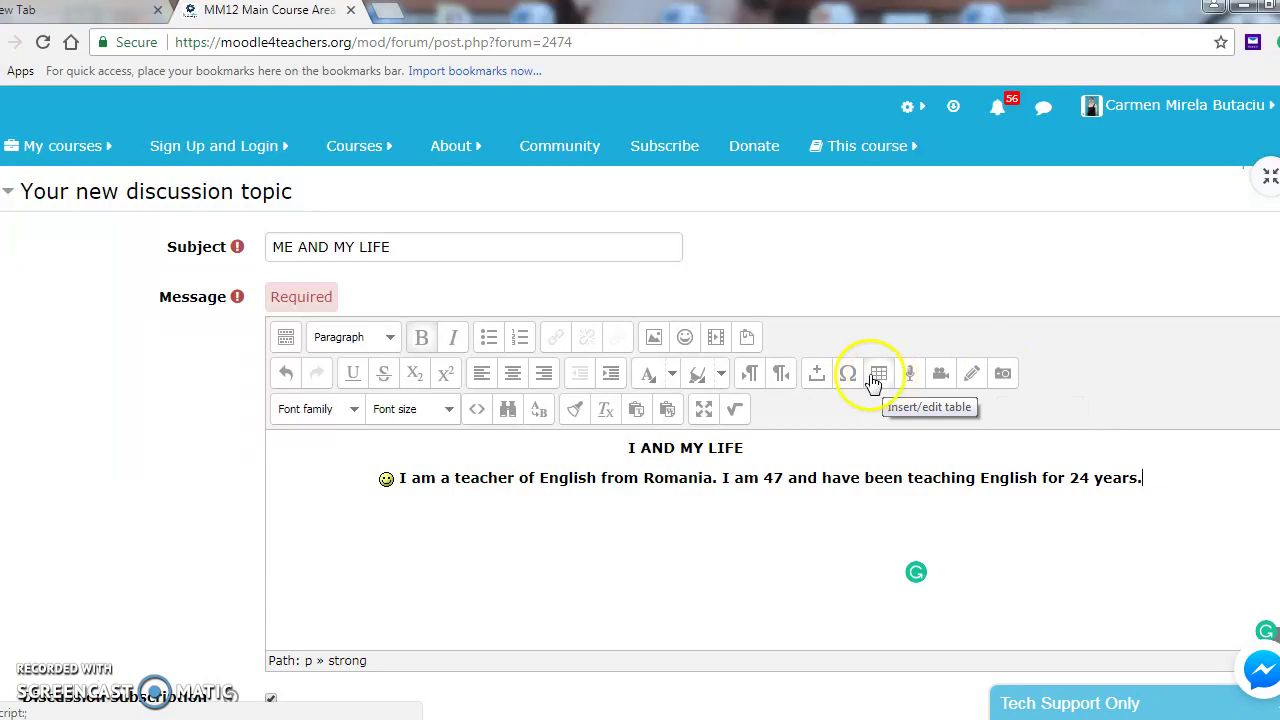
Write the sentence I live in the west of Romania. in magenta on a new line below the teaching sentence
{"action": "left_click", "coordinate": [651, 383]}
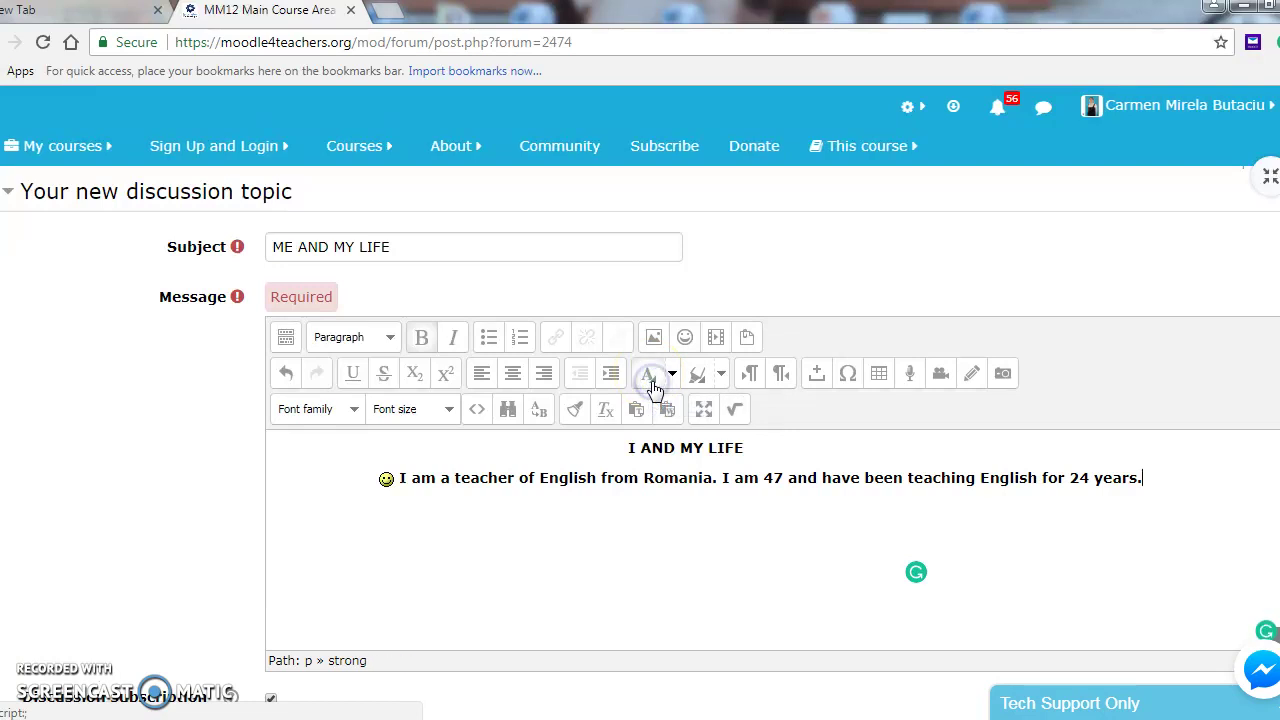
{"action": "left_click", "coordinate": [672, 375]}
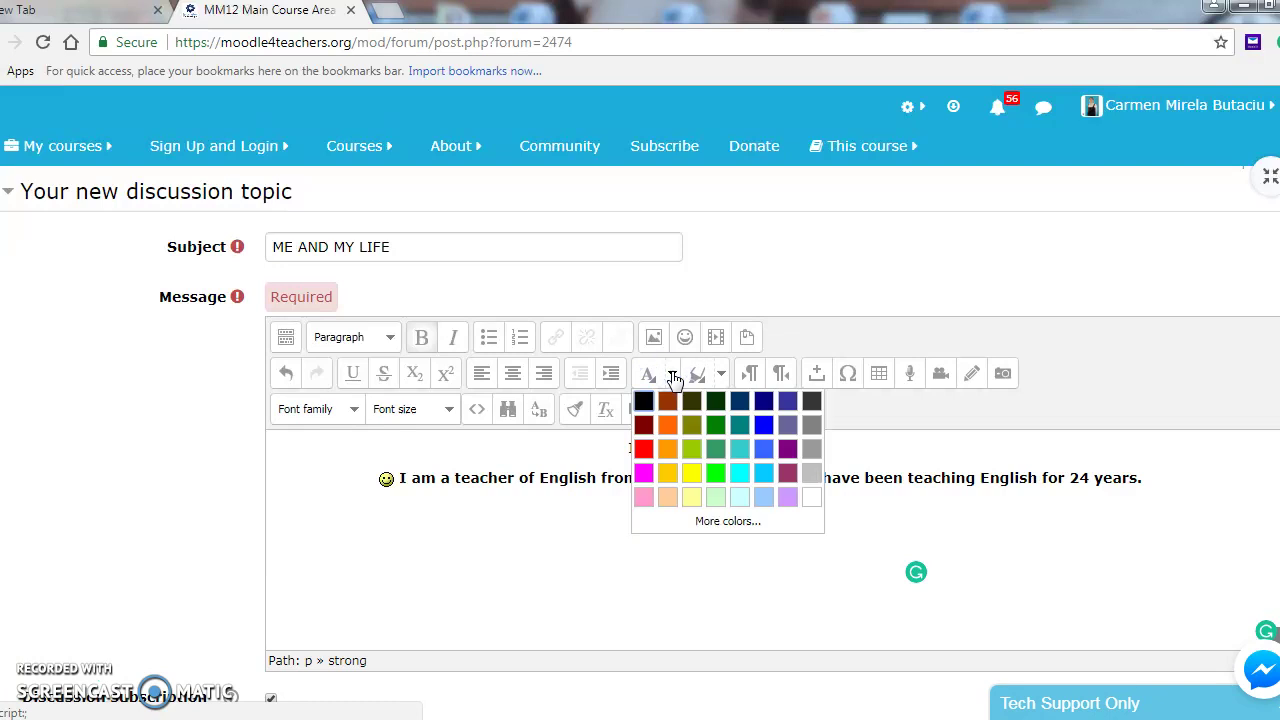
{"action": "left_click", "coordinate": [643, 474]}
{"action": "left_click", "coordinate": [1058, 482]}
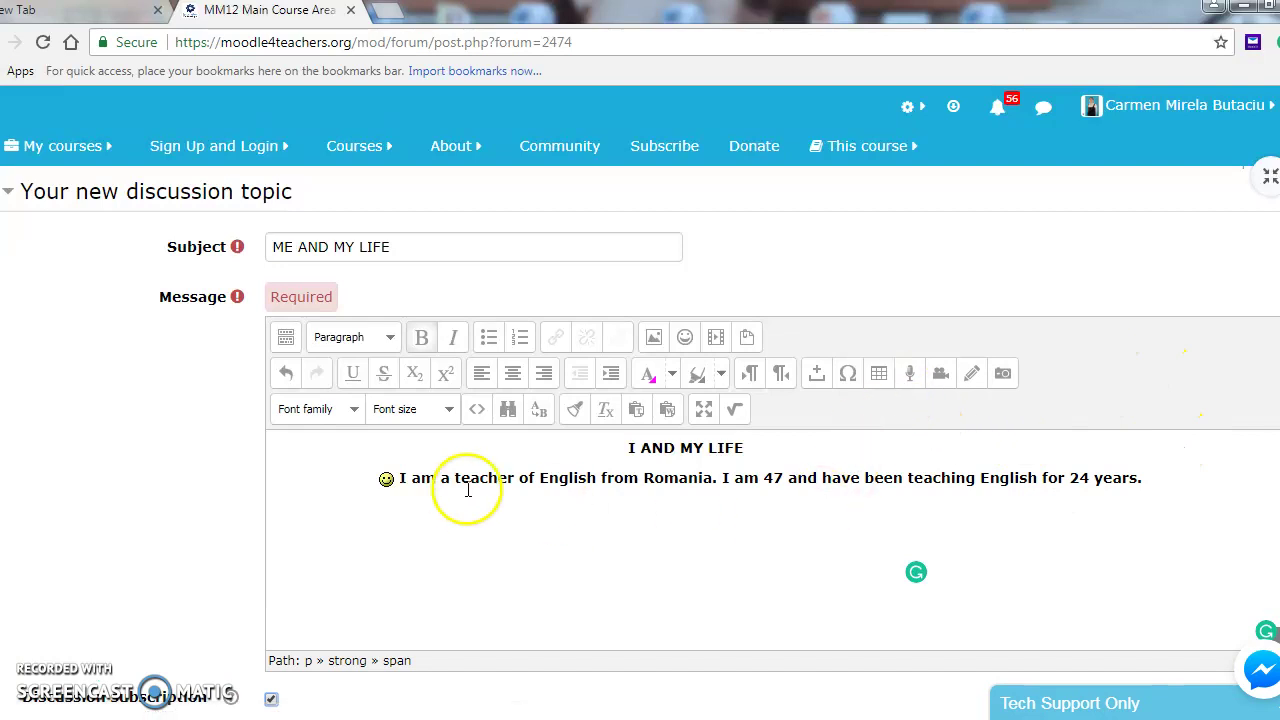
{"action": "left_click", "coordinate": [397, 505]}
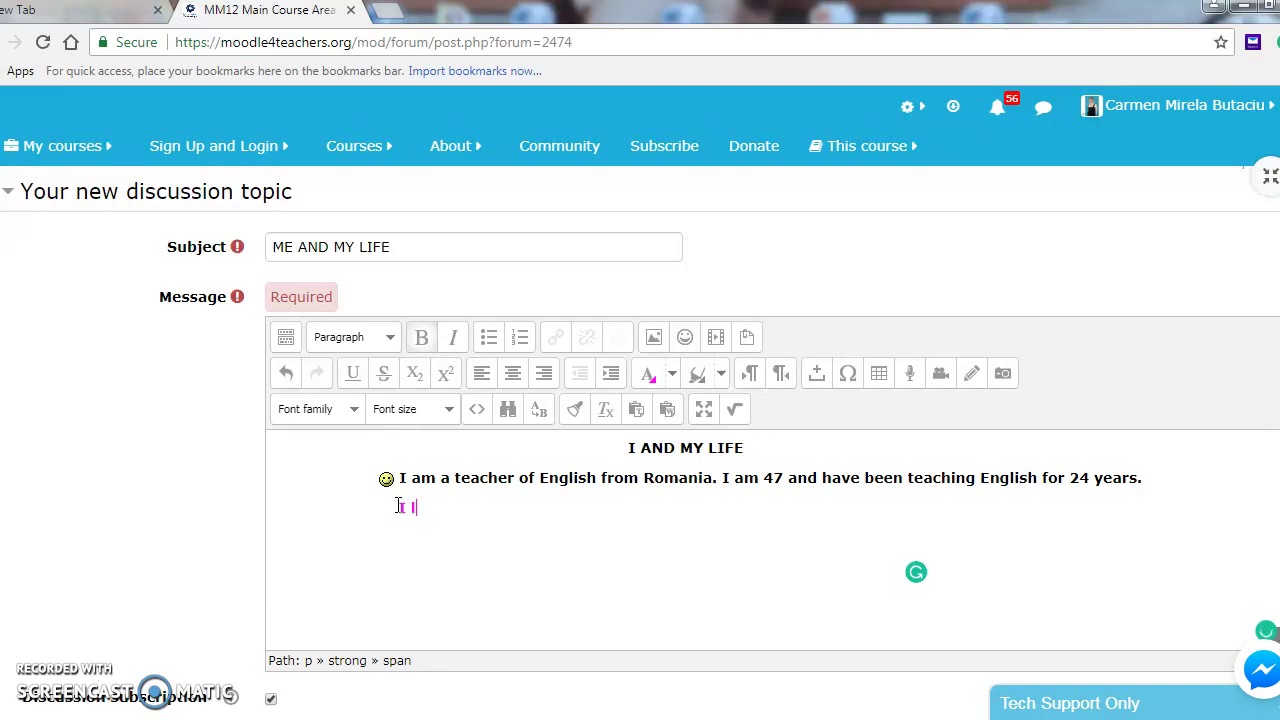
{"action": "type", "text": "I live i"}
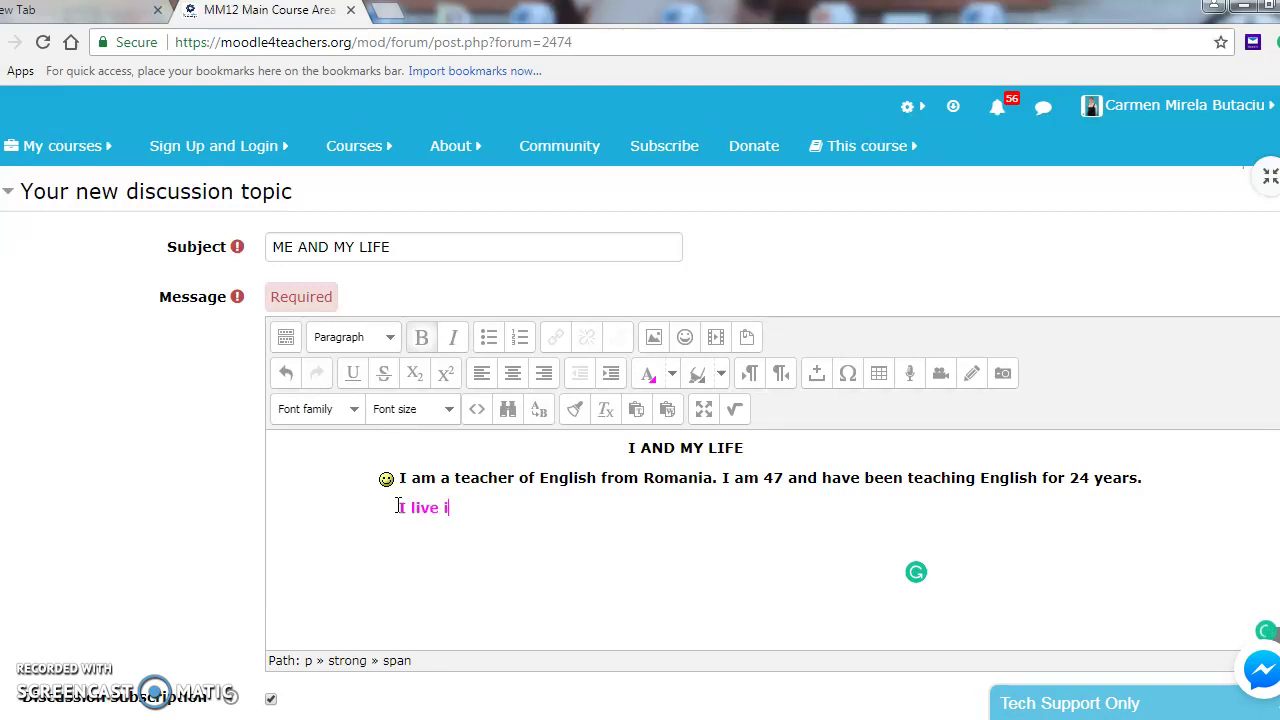
{"action": "type", "text": "n the west of "}
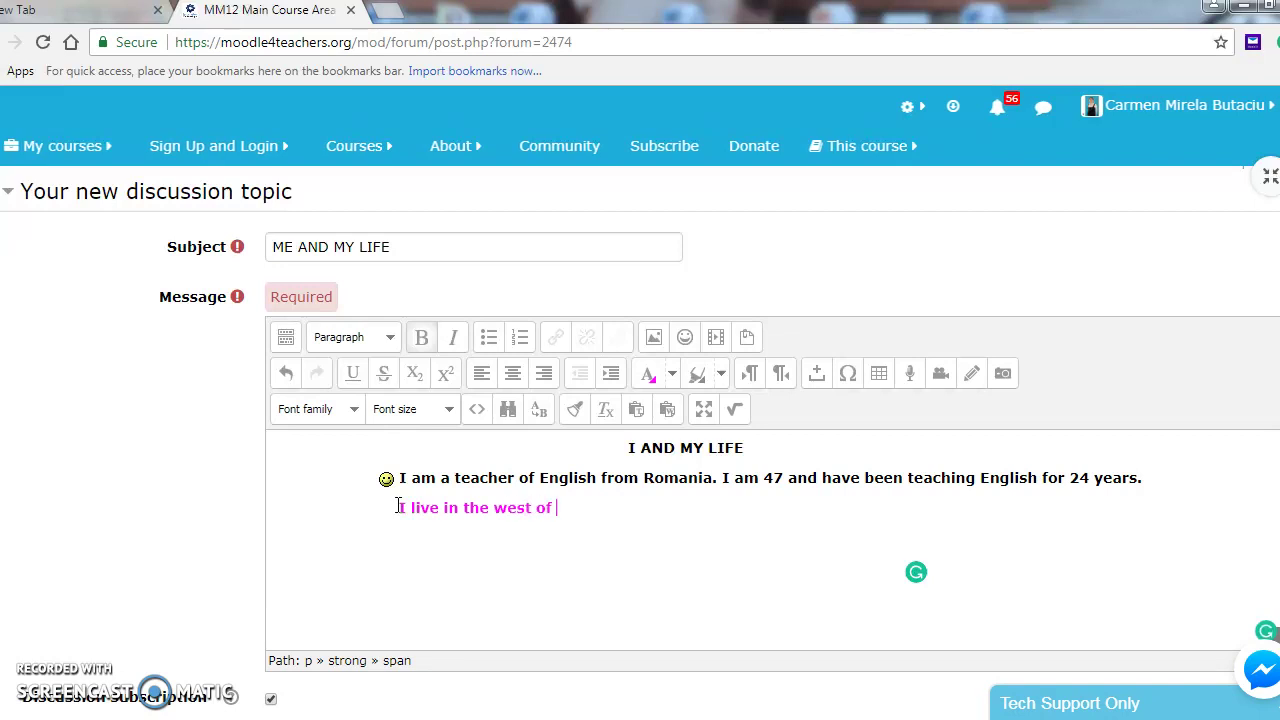
{"action": "type", "text": "Romania."}
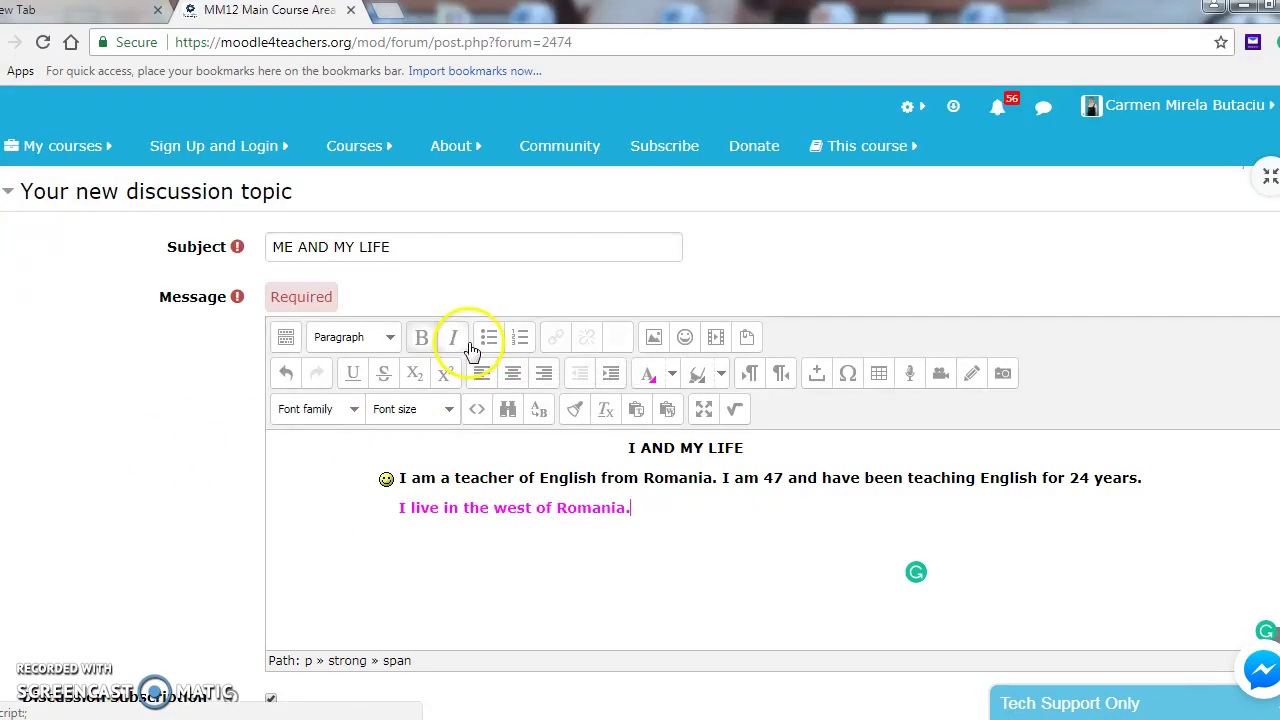
Start a new line below the magenta sentence with italic formatting turned on
{"action": "left_click", "coordinate": [580, 380]}
{"action": "key", "text": "Return"}
{"action": "left_click", "coordinate": [450, 338]}
{"action": "left_click", "coordinate": [453, 340]}
{"action": "left_click", "coordinate": [404, 528]}
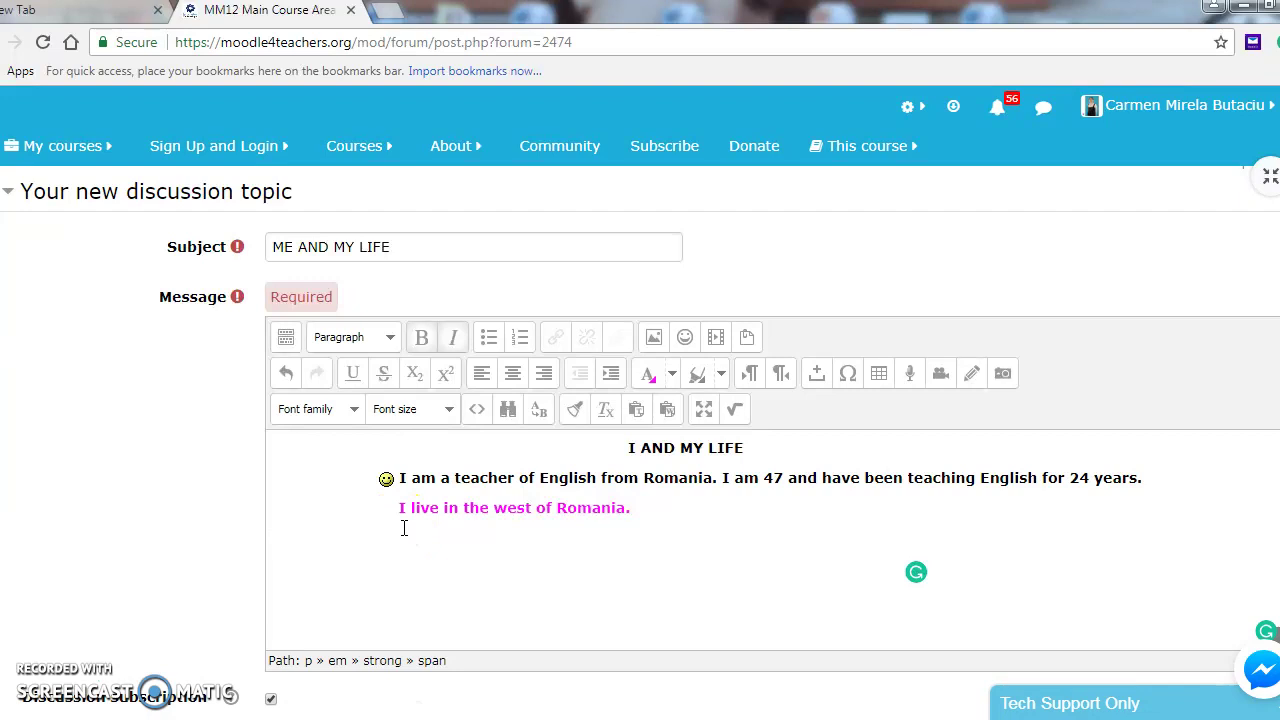
{"action": "scroll", "coordinate": [404, 530], "scroll_direction": "down", "scroll_amount": 3}
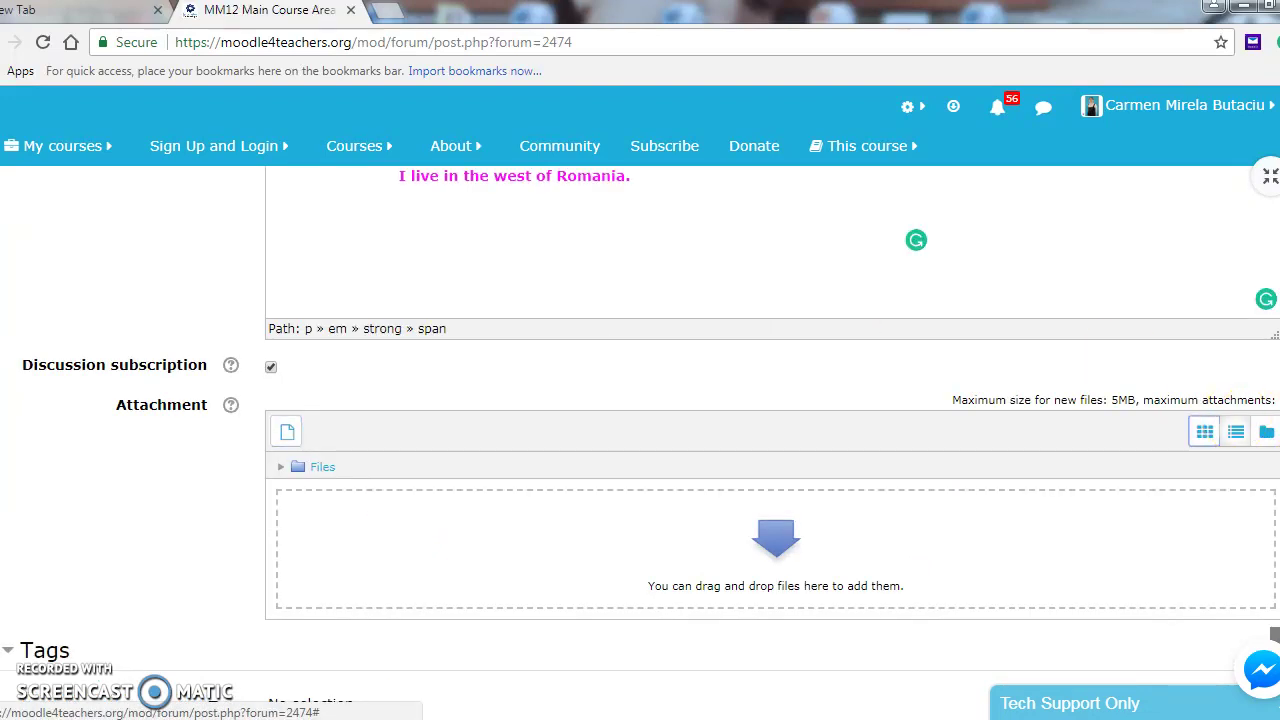
{"action": "scroll", "coordinate": [715, 486], "scroll_direction": "up", "scroll_amount": 3}
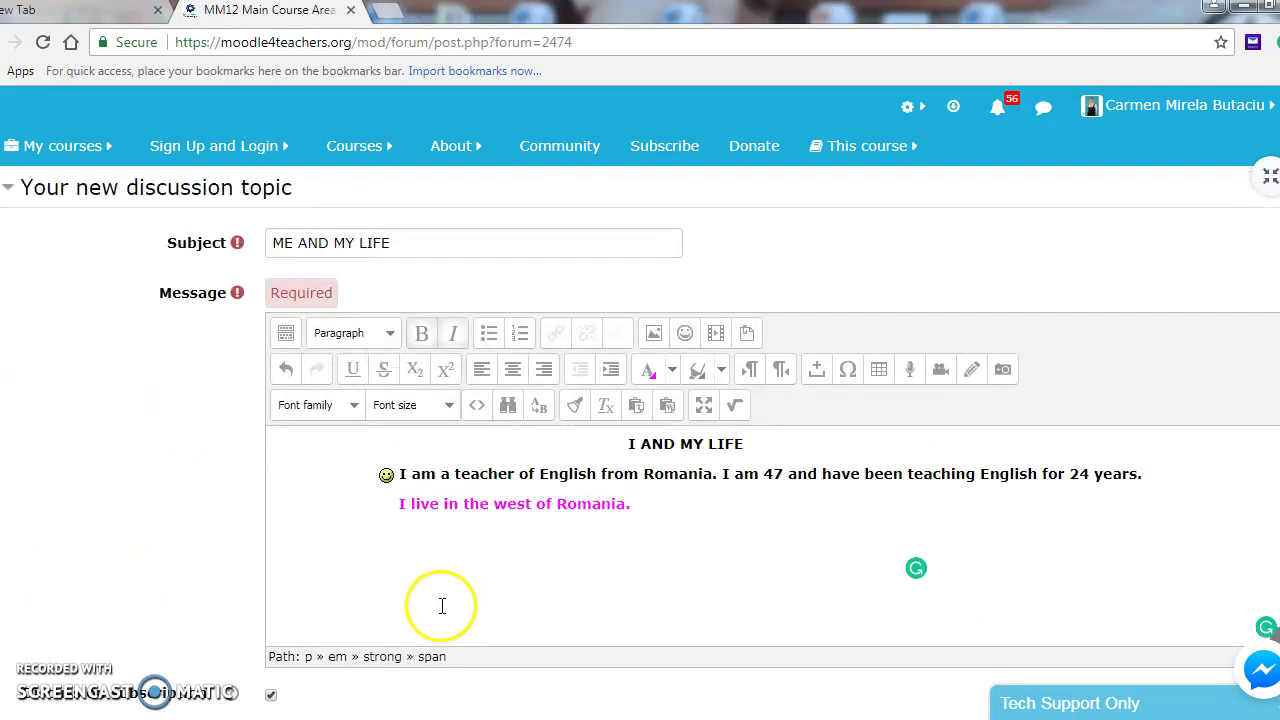
{"action": "left_click", "coordinate": [412, 531]}
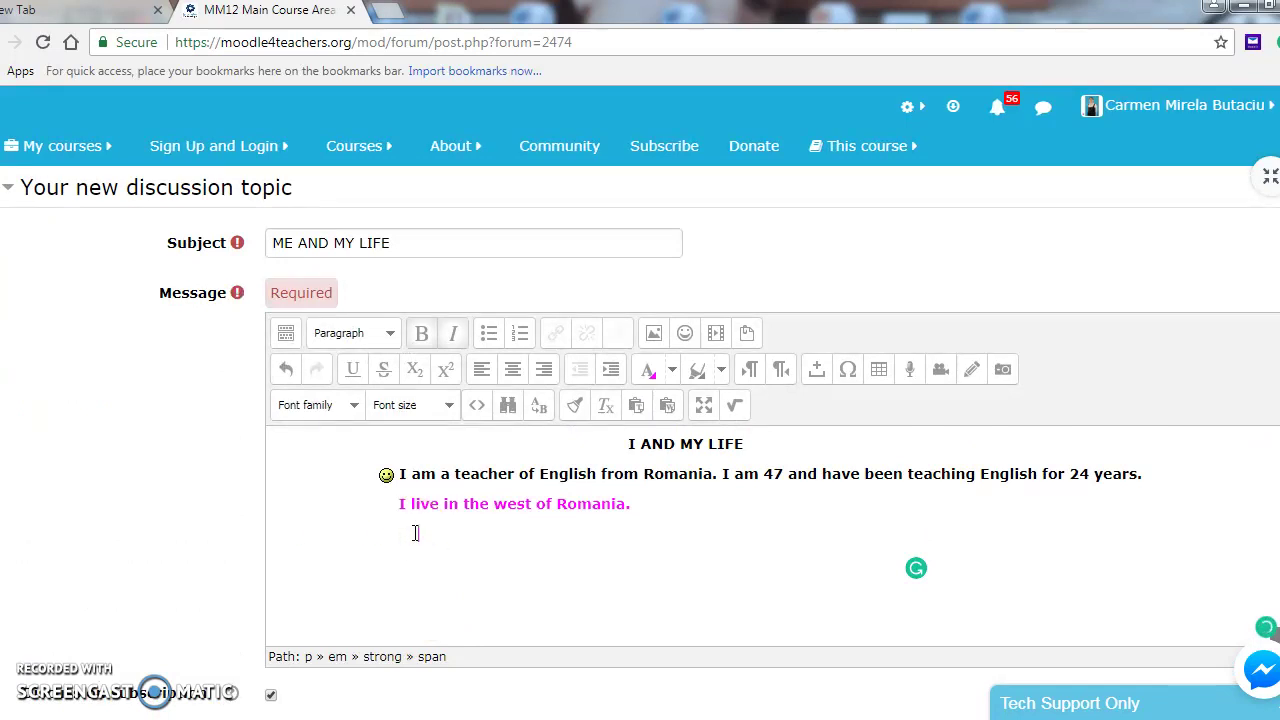
Turn off italic and write I have two sons in cyan on the new line, followed by the sons' names
{"action": "left_click", "coordinate": [459, 333]}
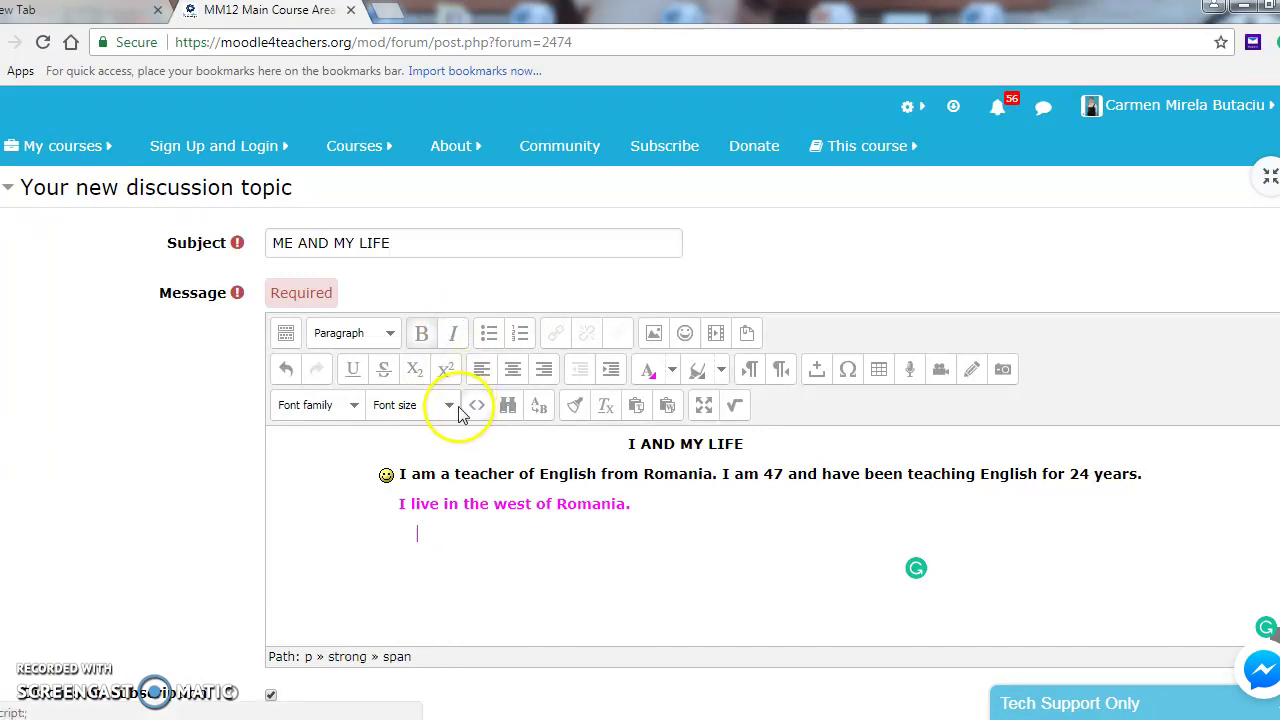
{"action": "left_click", "coordinate": [673, 372]}
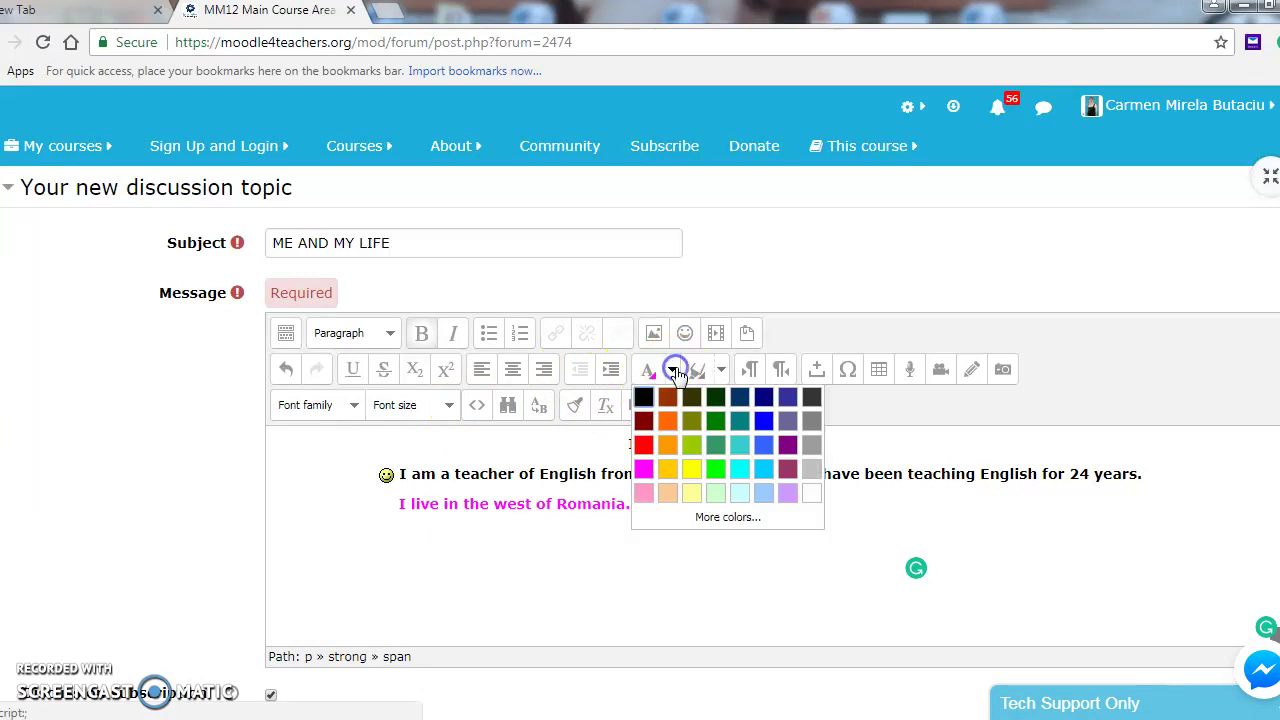
{"action": "left_click", "coordinate": [742, 466]}
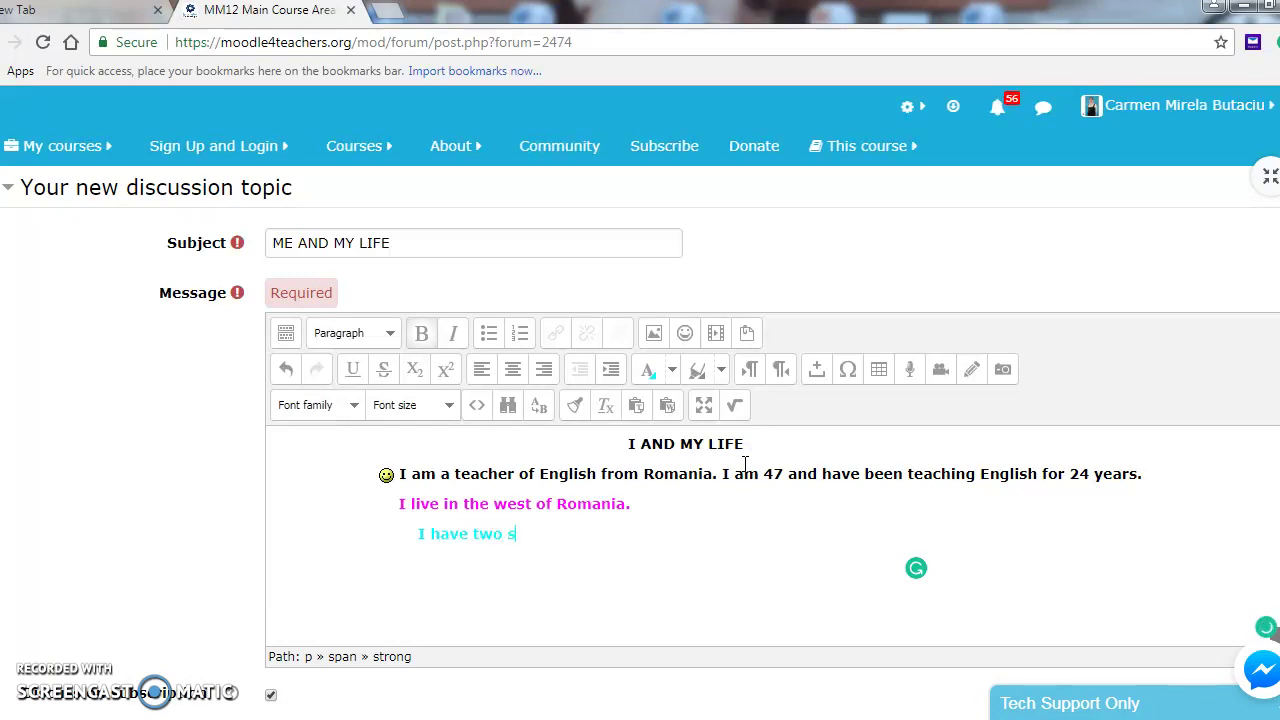
{"action": "type", "text": "s, Vlad and Codru."}
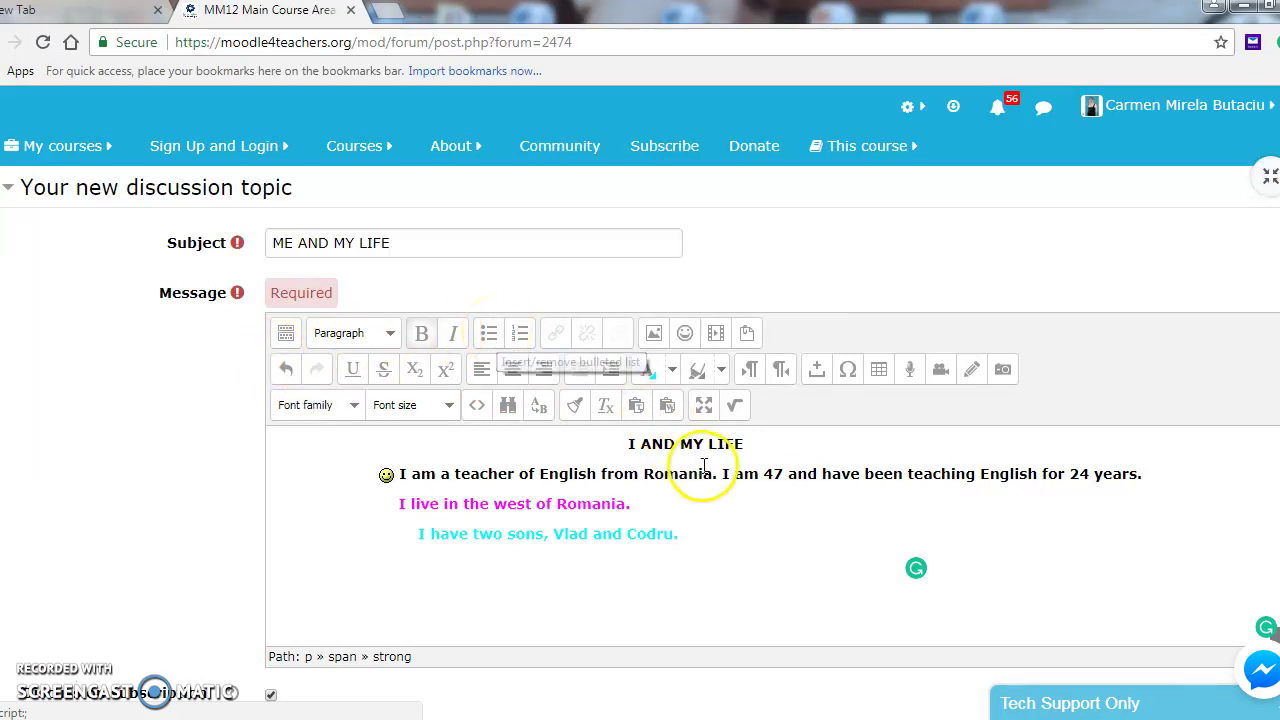
View the general options for inserting an image after the cyan sentence, and close the dialog without inserting anything
{"action": "left_click", "coordinate": [698, 547]}
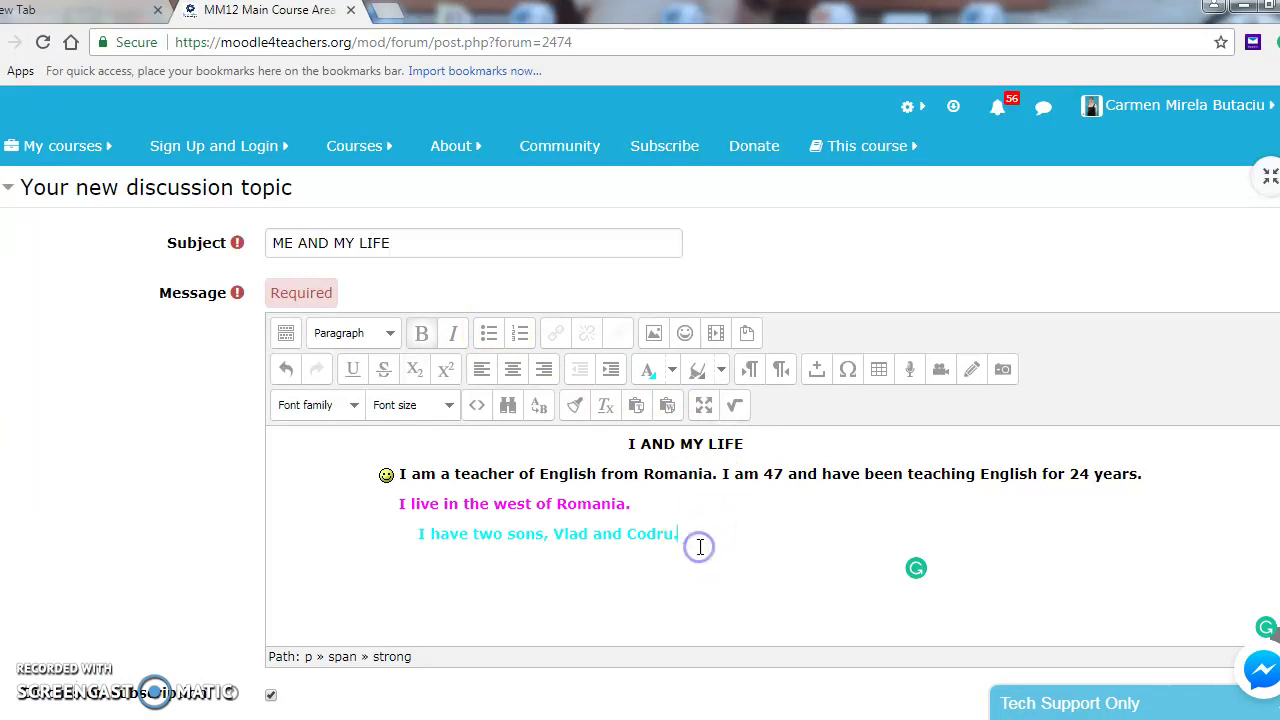
{"action": "left_click", "coordinate": [659, 345]}
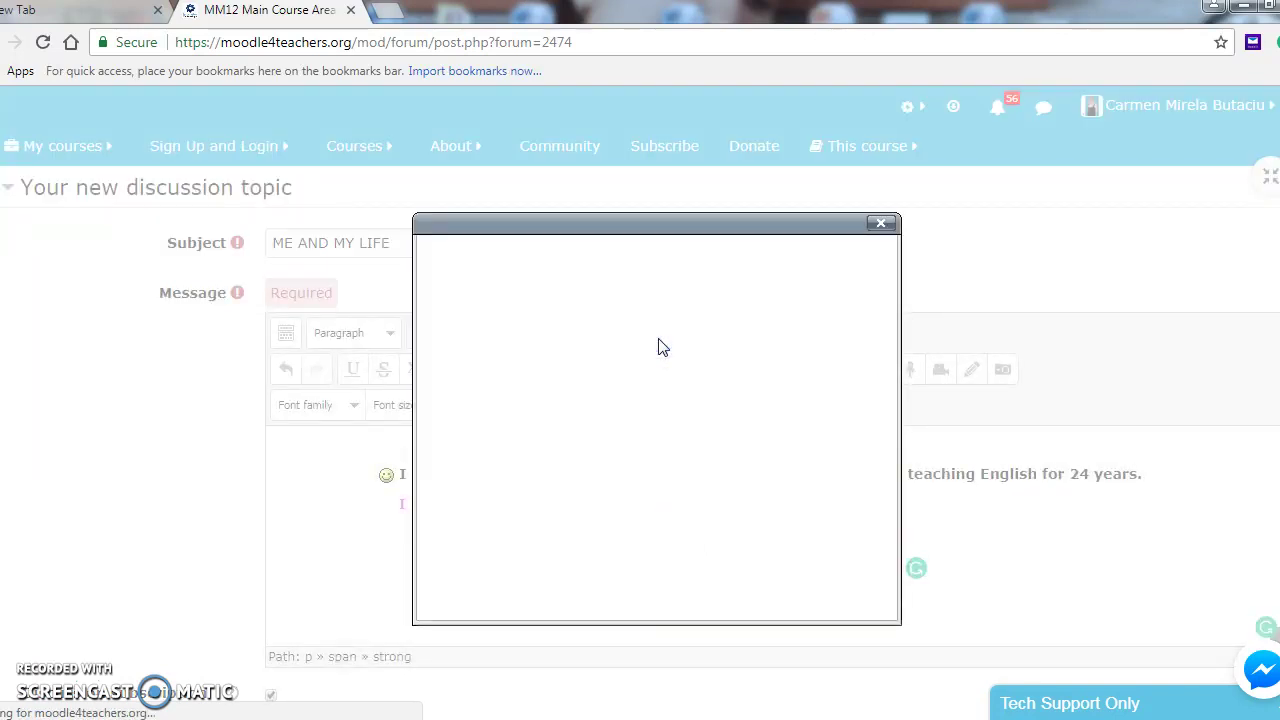
{"action": "left_click", "coordinate": [644, 336]}
{"action": "left_click", "coordinate": [560, 294]}
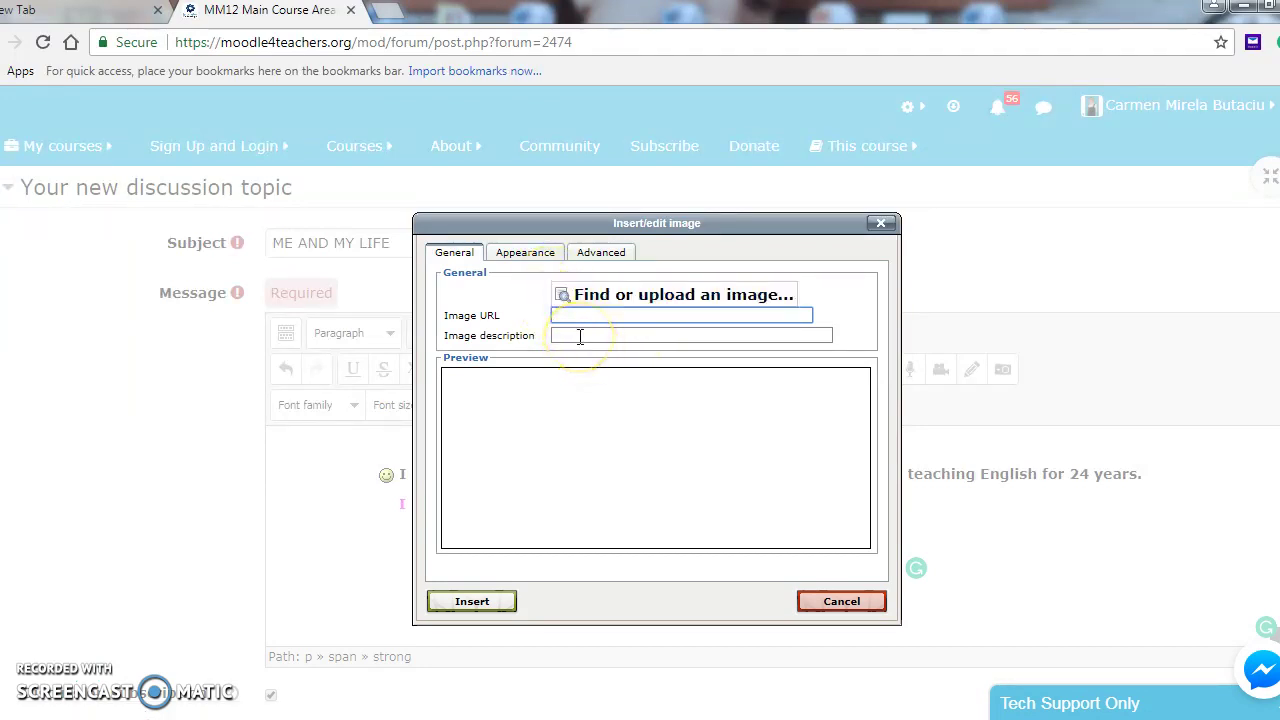
{"action": "left_click", "coordinate": [881, 224]}
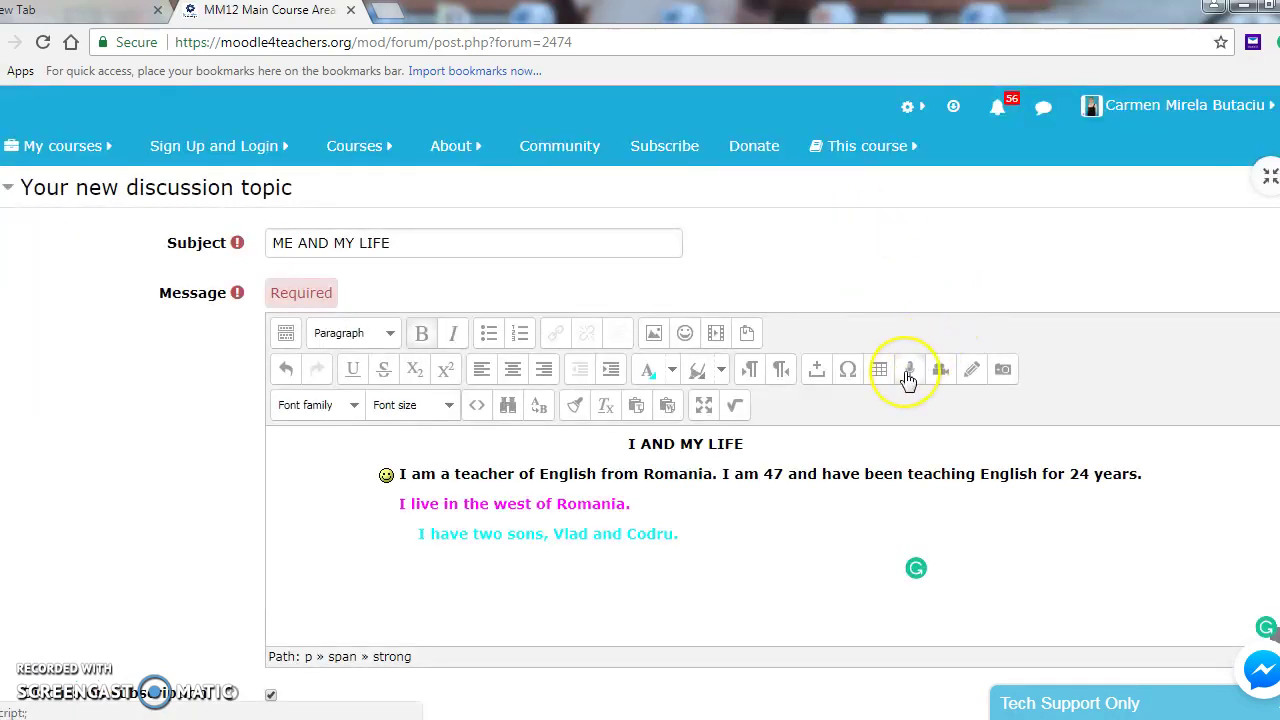
View the manager for files embedded in the text editor and close it
{"action": "left_click", "coordinate": [948, 372]}
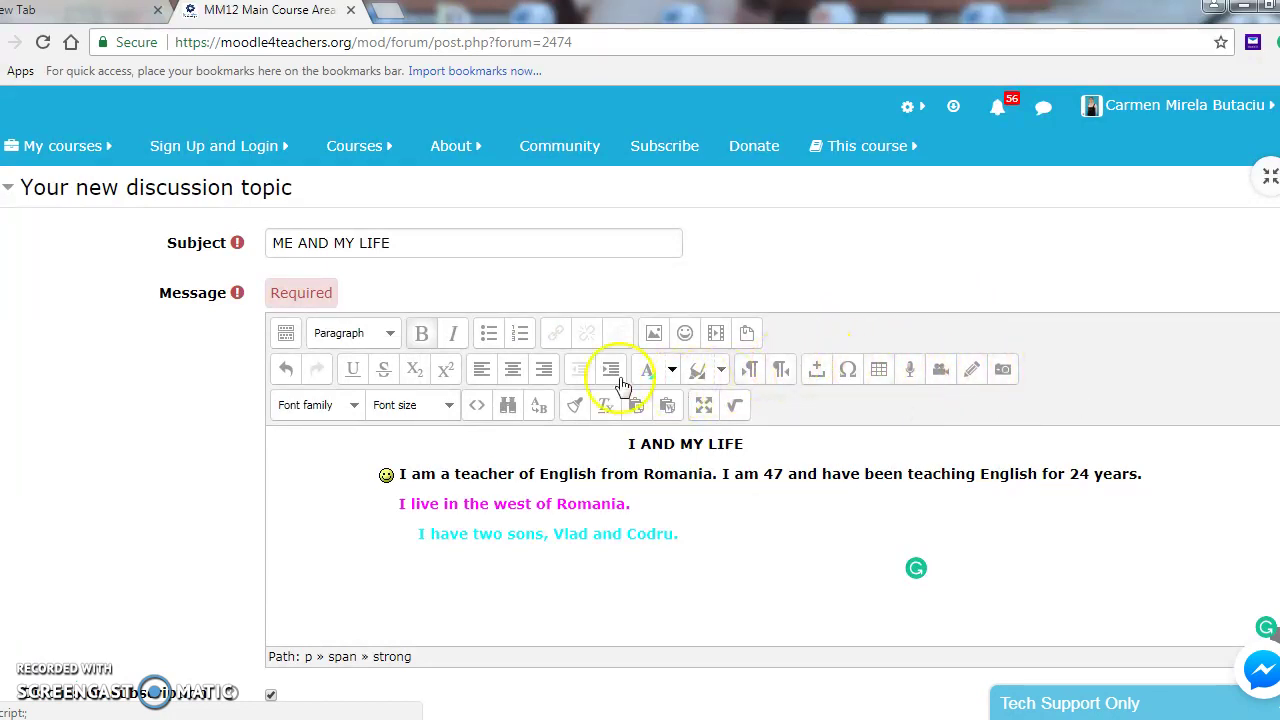
{"action": "left_click", "coordinate": [748, 335]}
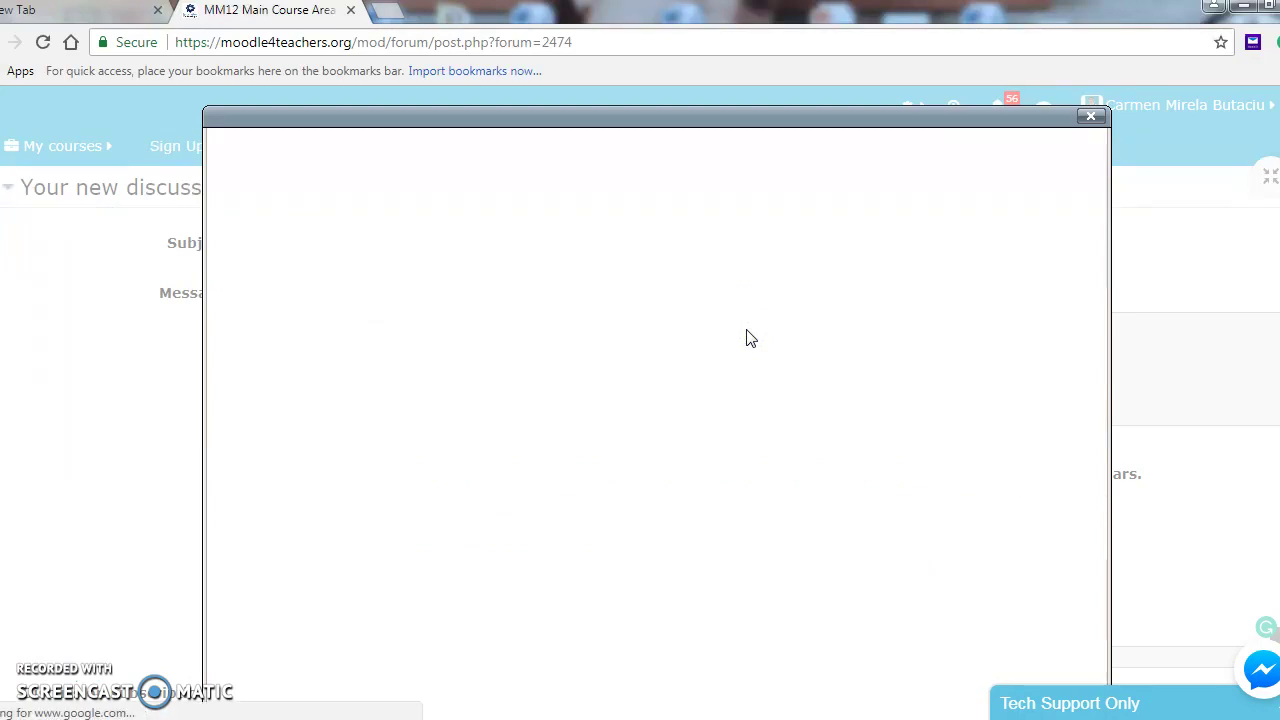
{"action": "left_click", "coordinate": [590, 375]}
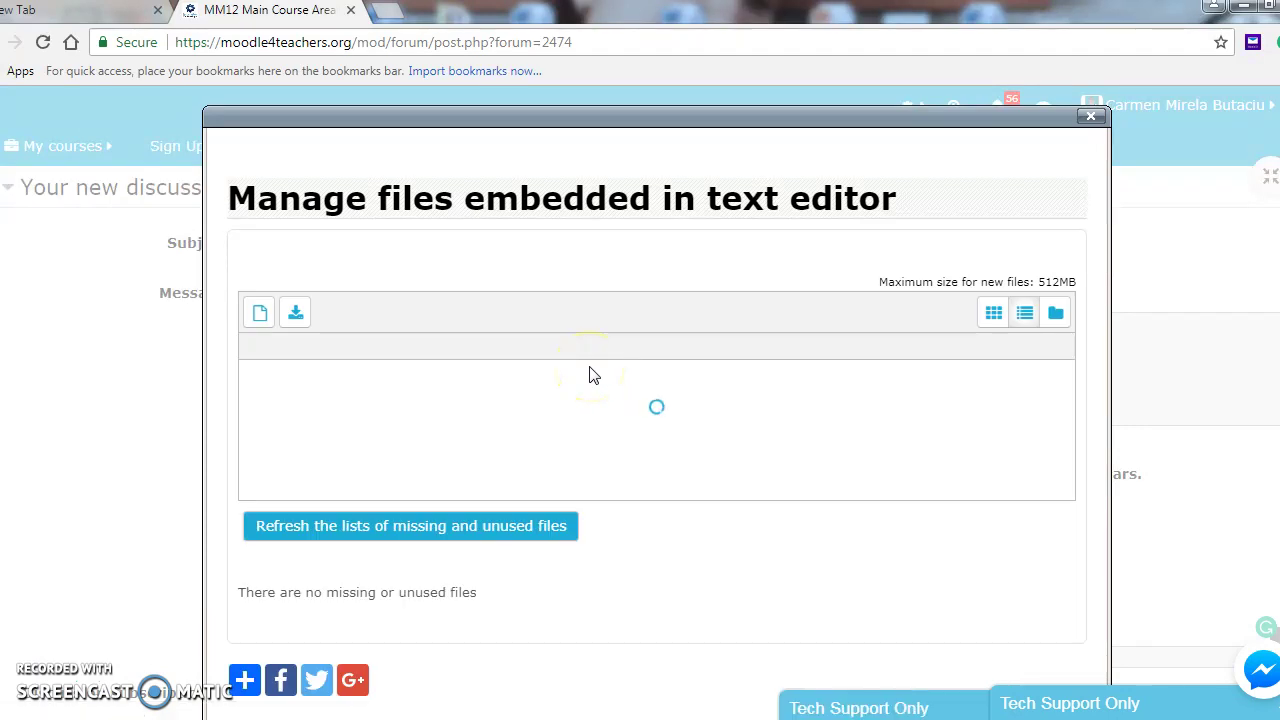
{"action": "left_click", "coordinate": [1094, 120]}
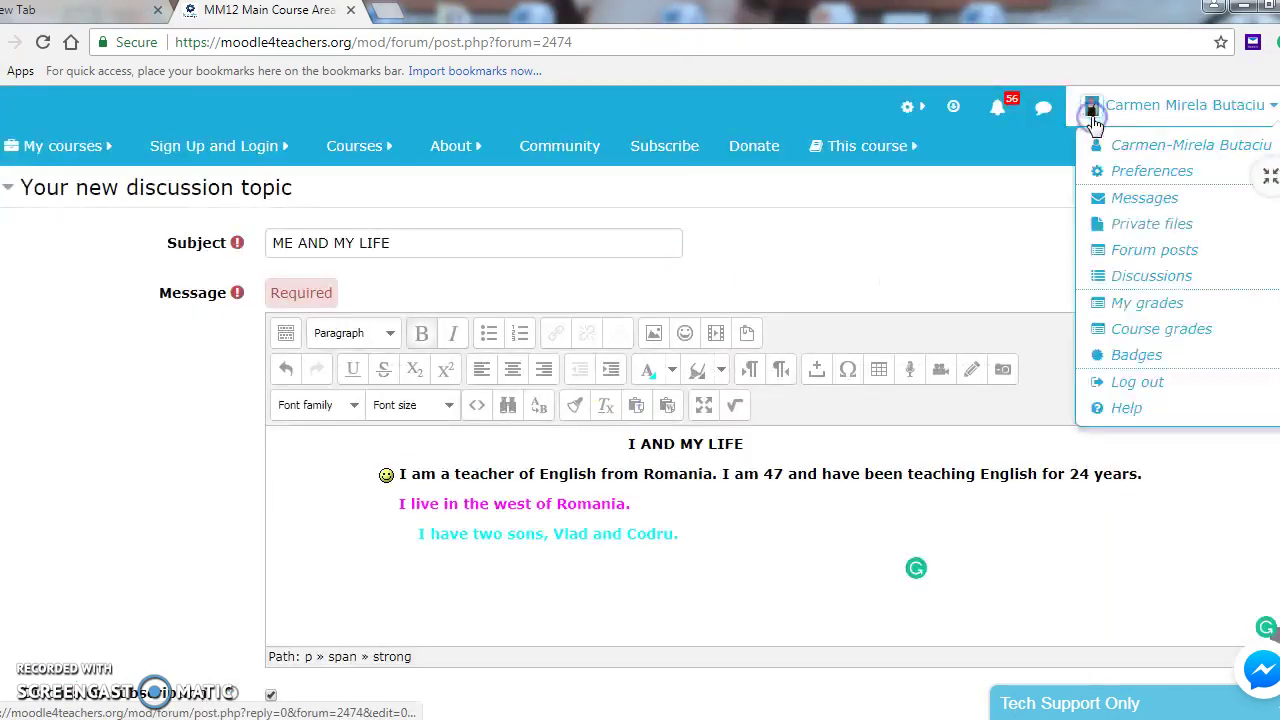
Open the manager for files embedded in the text editor and bring up its file picker
{"action": "left_click", "coordinate": [745, 338]}
{"action": "left_click", "coordinate": [648, 358]}
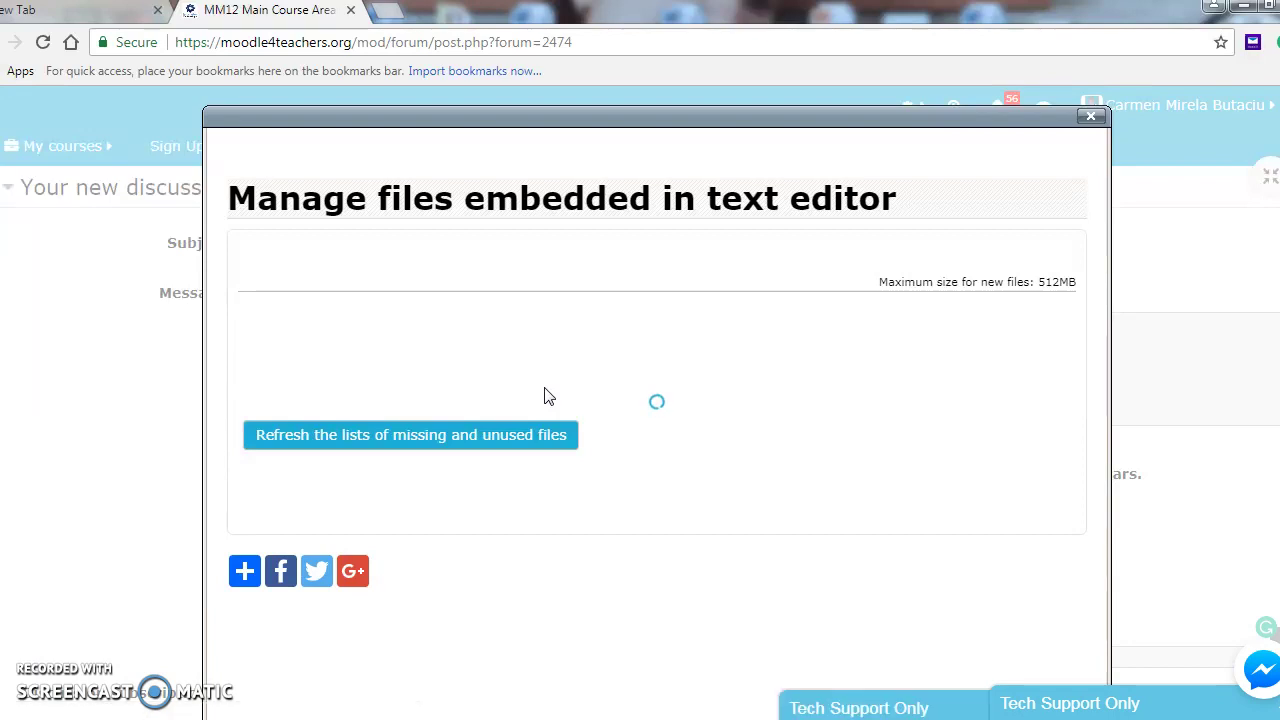
{"action": "left_click", "coordinate": [546, 394]}
{"action": "left_click", "coordinate": [545, 393]}
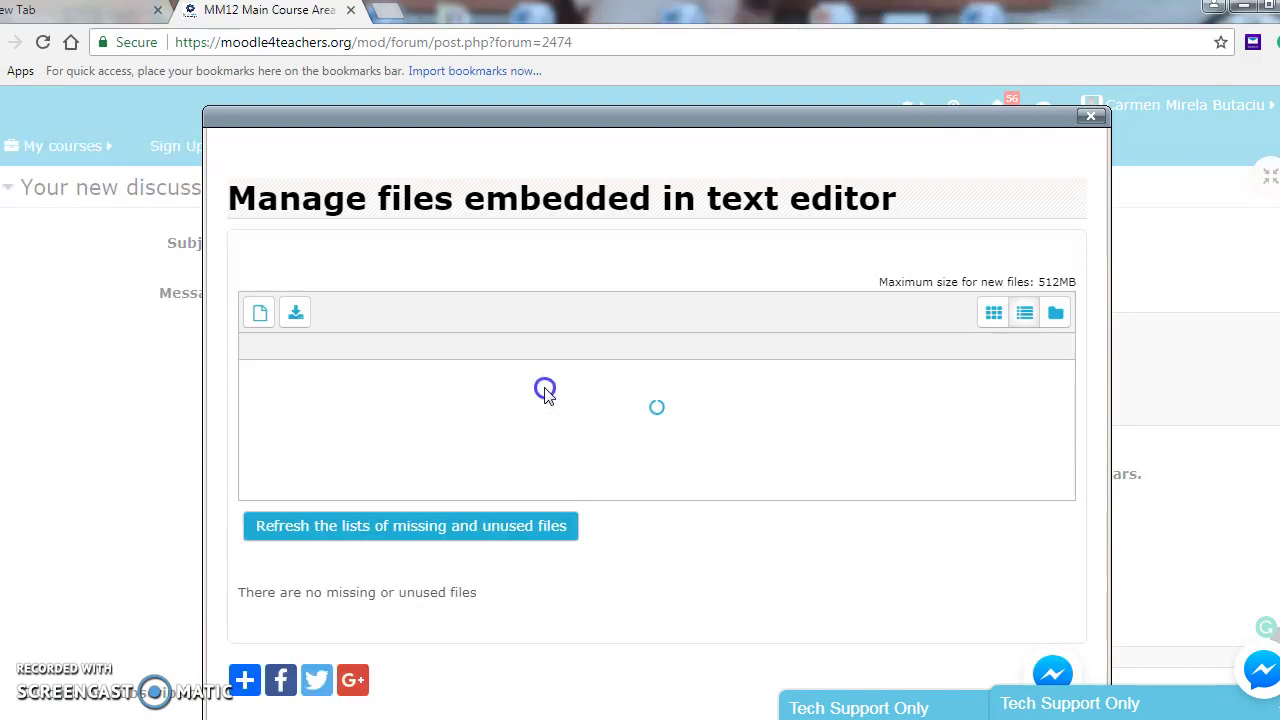
{"action": "left_click", "coordinate": [543, 388]}
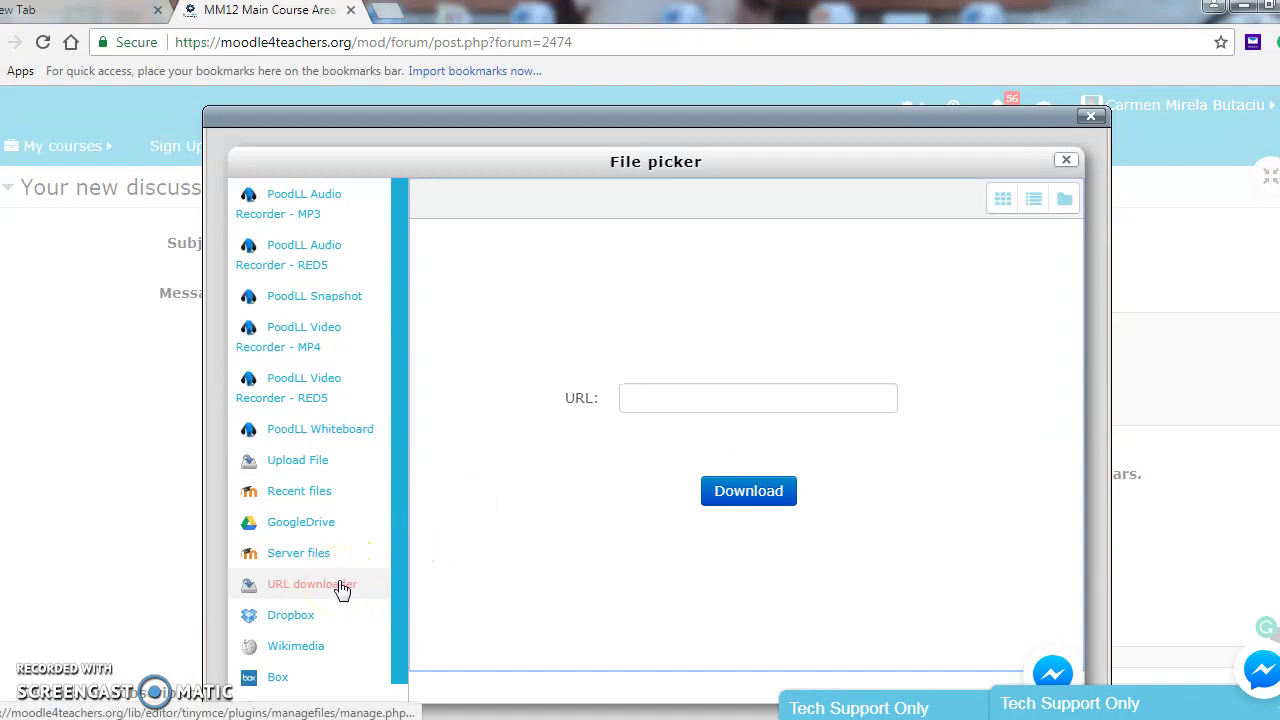
Choose the photo of houses below a rocky mountain from the Downloads folder as the file to upload
{"action": "left_click", "coordinate": [318, 468]}
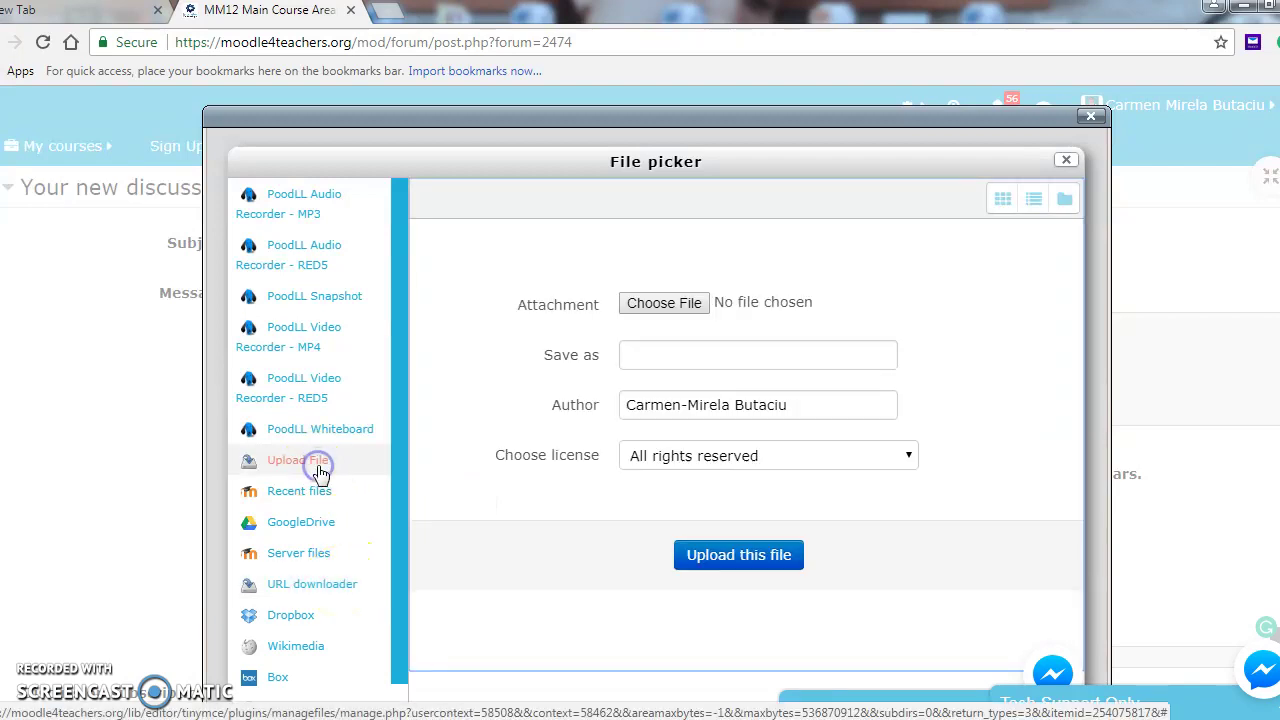
{"action": "left_click", "coordinate": [682, 308]}
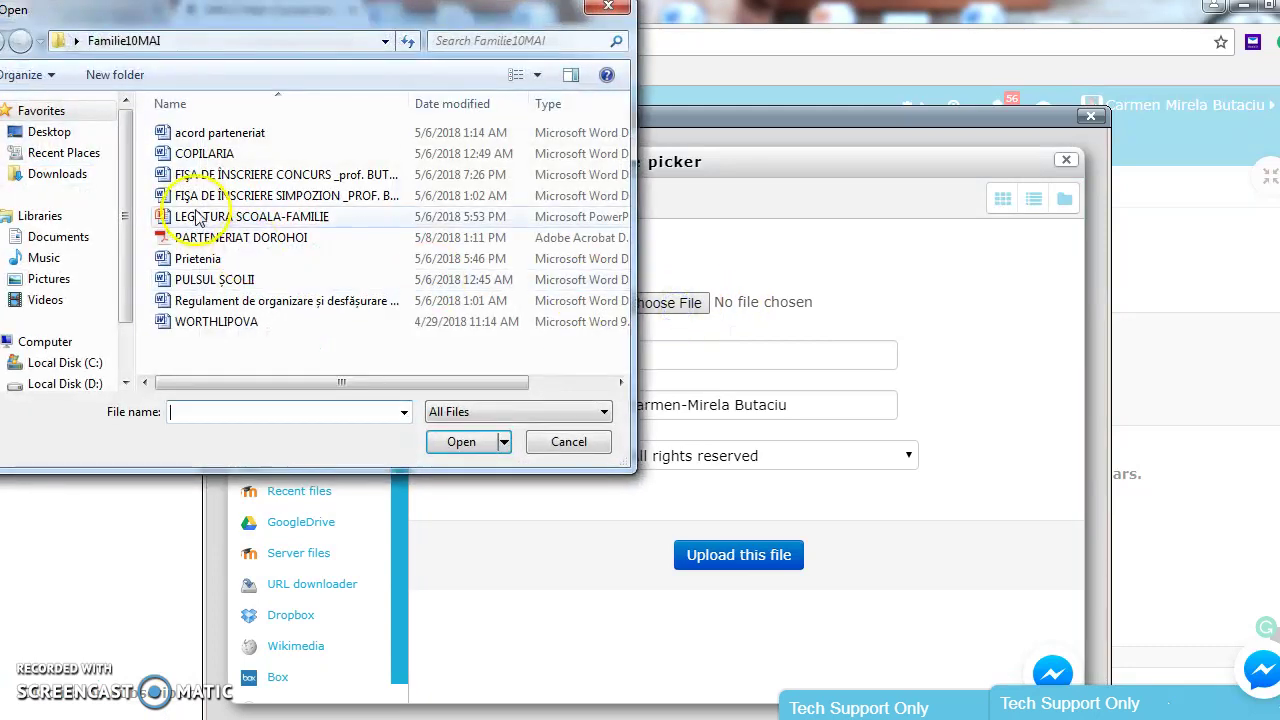
{"action": "left_click", "coordinate": [57, 173]}
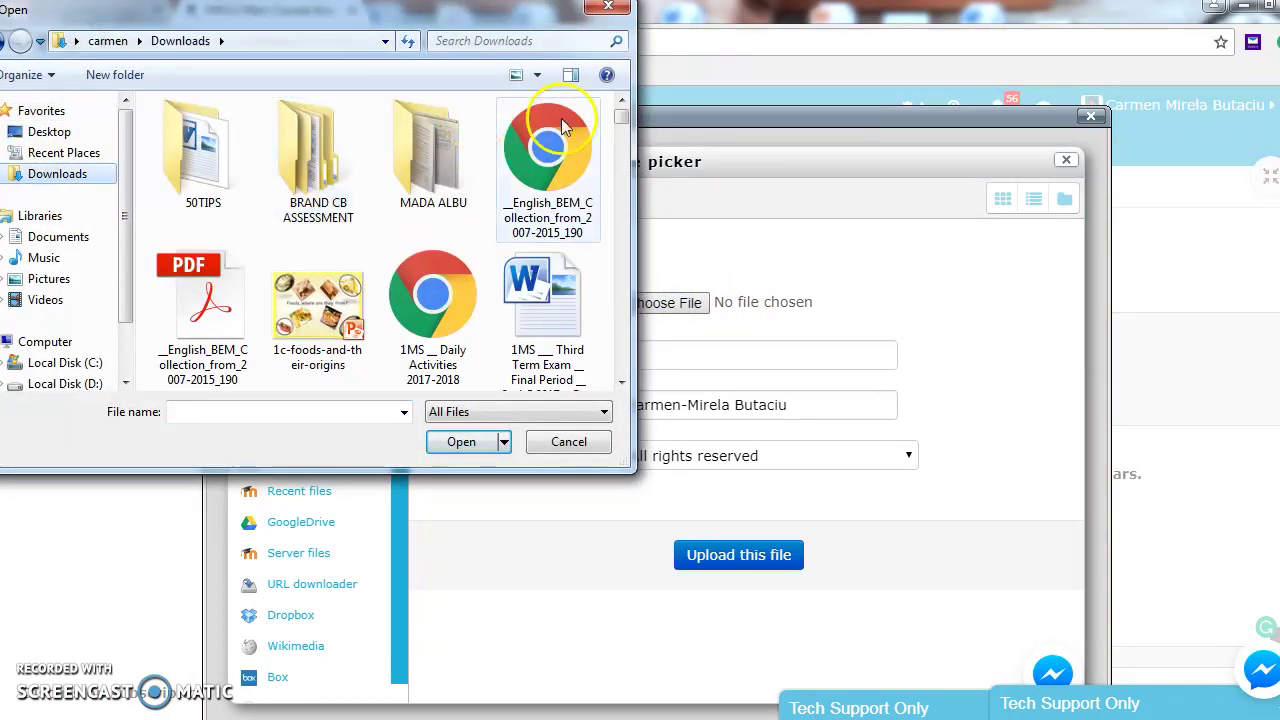
{"action": "left_click_drag", "start_coordinate": [621, 117], "coordinate": [621, 147]}
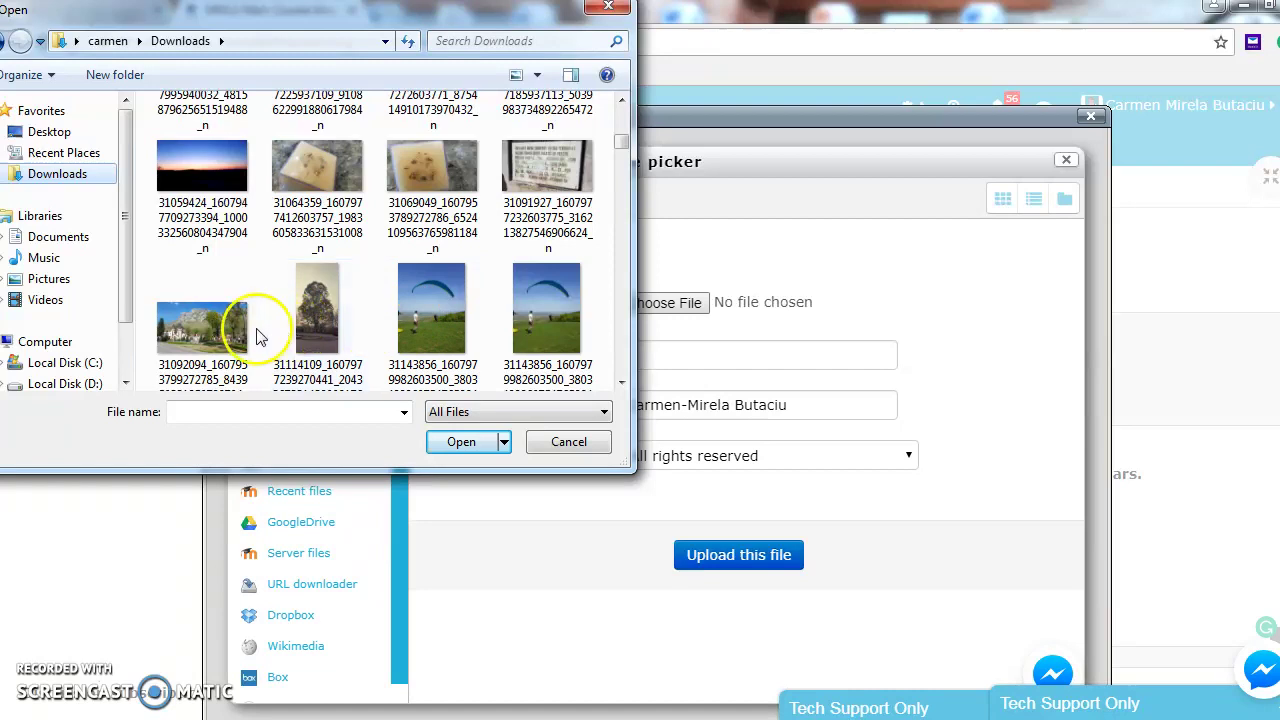
{"action": "left_click", "coordinate": [197, 326]}
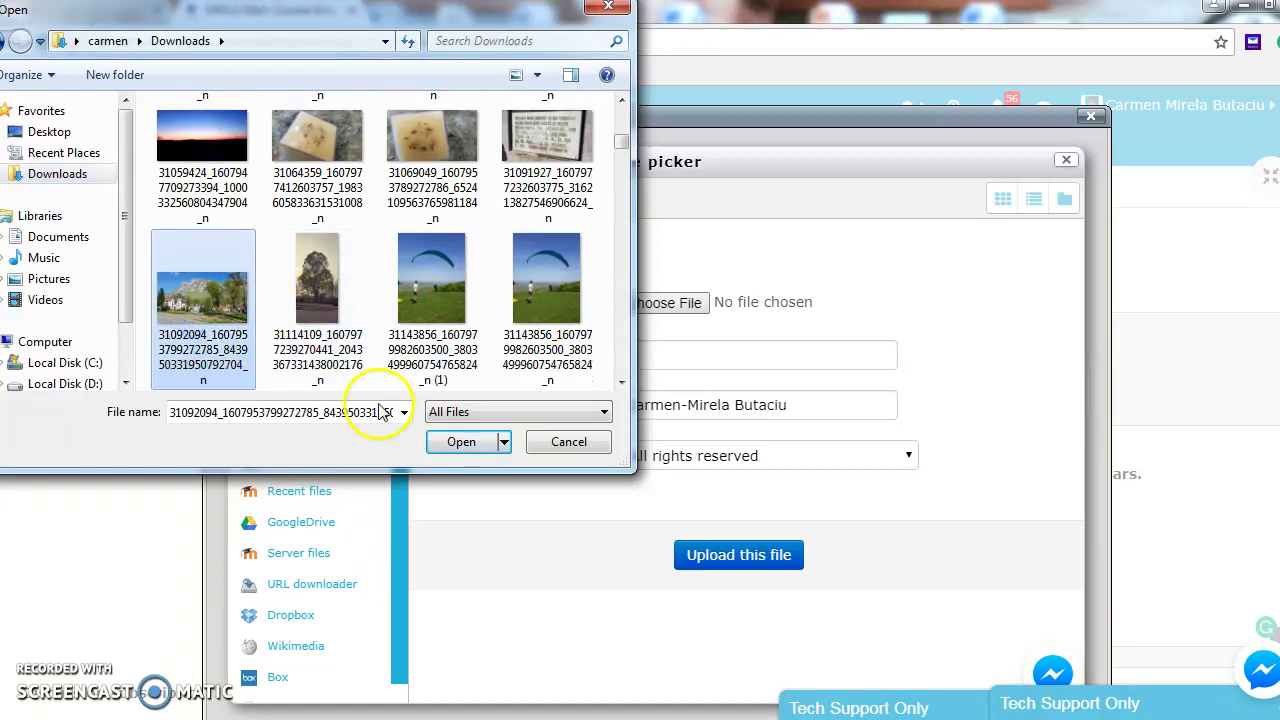
{"action": "left_click", "coordinate": [464, 443]}
Try to upload the chosen photo under a save name beginning with RURAL LIP
{"action": "left_click", "coordinate": [693, 358]}
{"action": "left_click", "coordinate": [720, 360]}
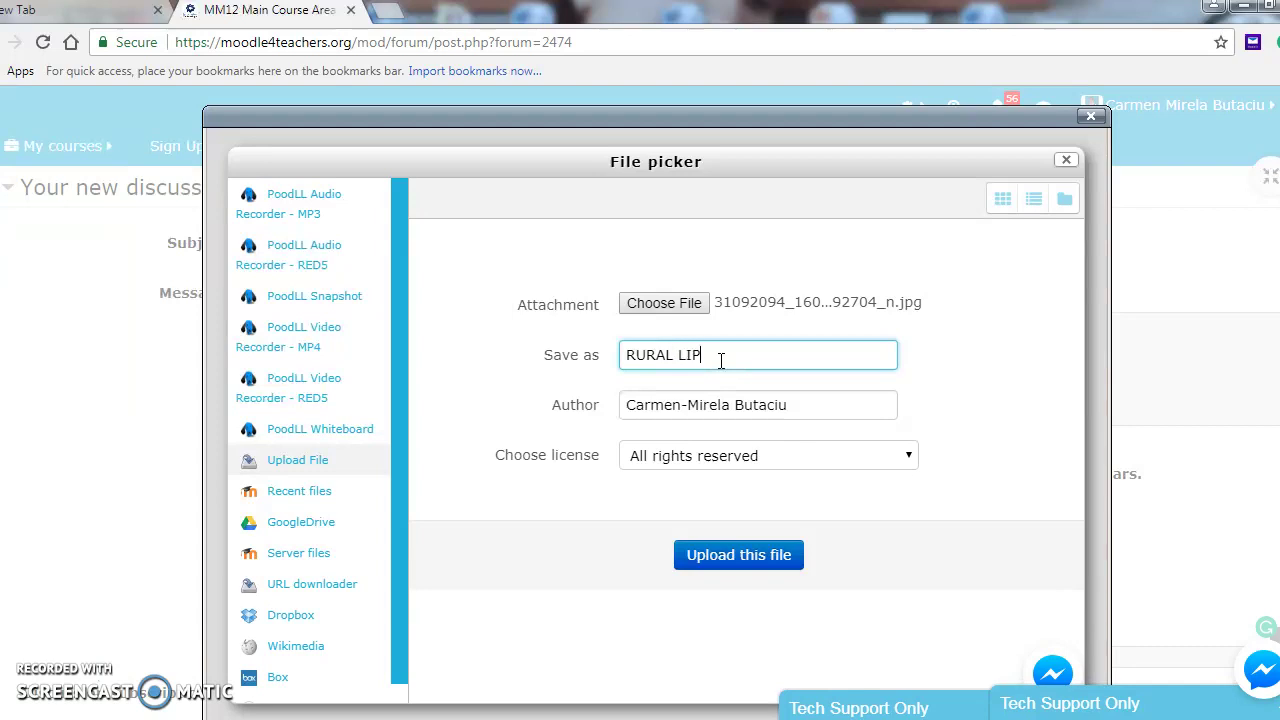
{"action": "left_click", "coordinate": [745, 556]}
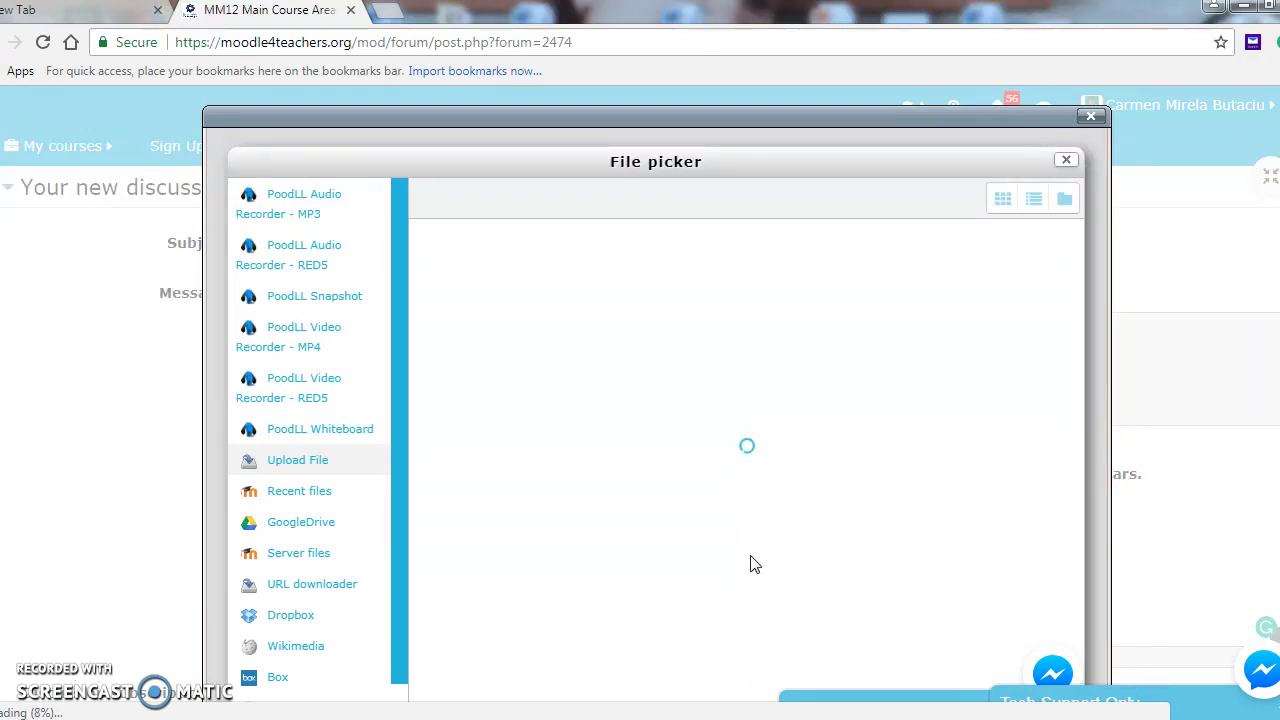
{"action": "left_click", "coordinate": [751, 558]}
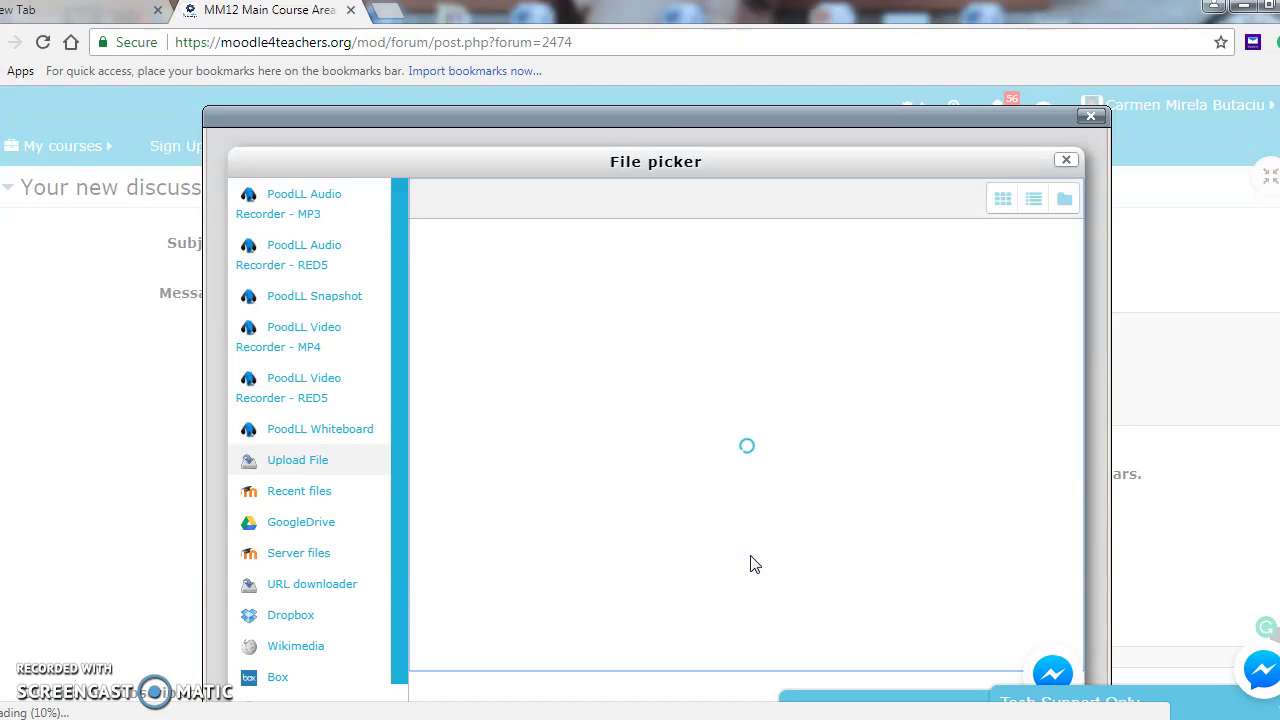
{"action": "left_click", "coordinate": [749, 532]}
{"action": "left_click", "coordinate": [749, 532]}
{"action": "left_click", "coordinate": [749, 532]}
{"action": "left_click", "coordinate": [749, 533]}
{"action": "left_click", "coordinate": [749, 533]}
{"action": "left_click", "coordinate": [851, 451]}
{"action": "left_click", "coordinate": [851, 451]}
{"action": "left_click", "coordinate": [853, 455]}
{"action": "left_click", "coordinate": [853, 451]}
{"action": "left_click", "coordinate": [853, 451]}
{"action": "scroll", "coordinate": [640, 400], "scroll_direction": "down", "scroll_amount": 3}
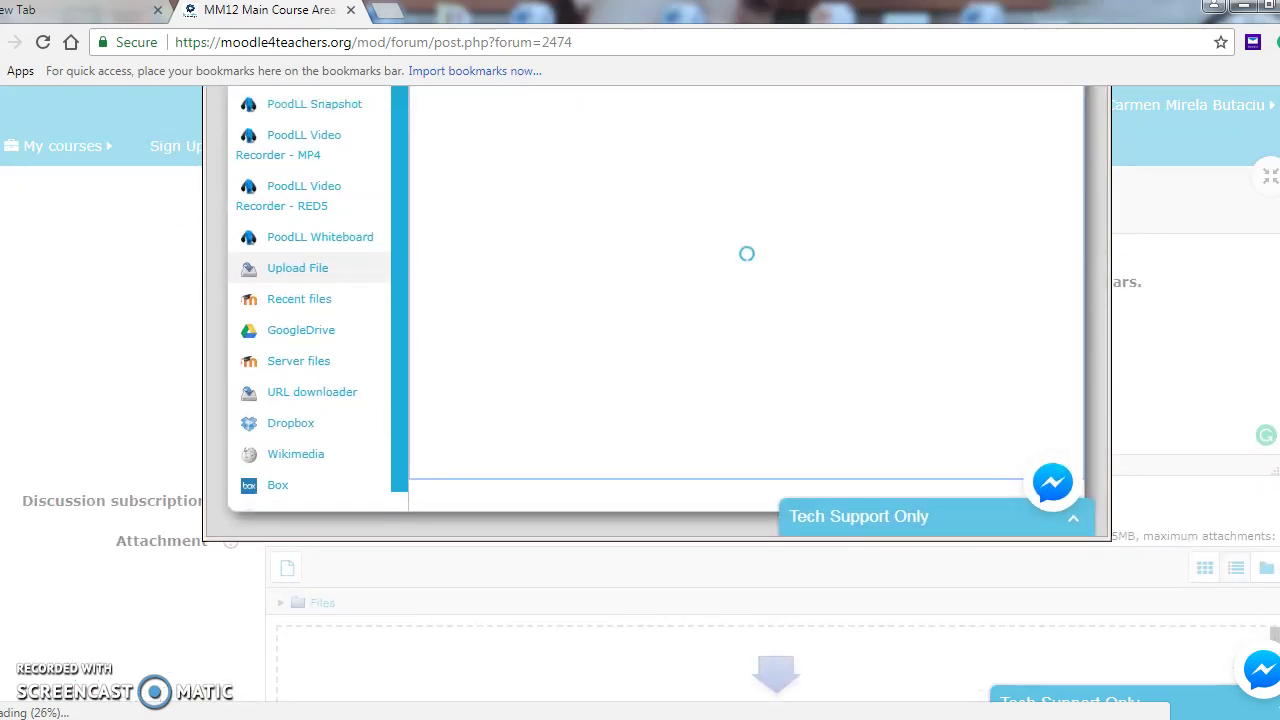
{"action": "scroll", "coordinate": [640, 400], "scroll_direction": "up", "scroll_amount": 2}
{"action": "scroll", "coordinate": [640, 400], "scroll_direction": "down", "scroll_amount": 3}
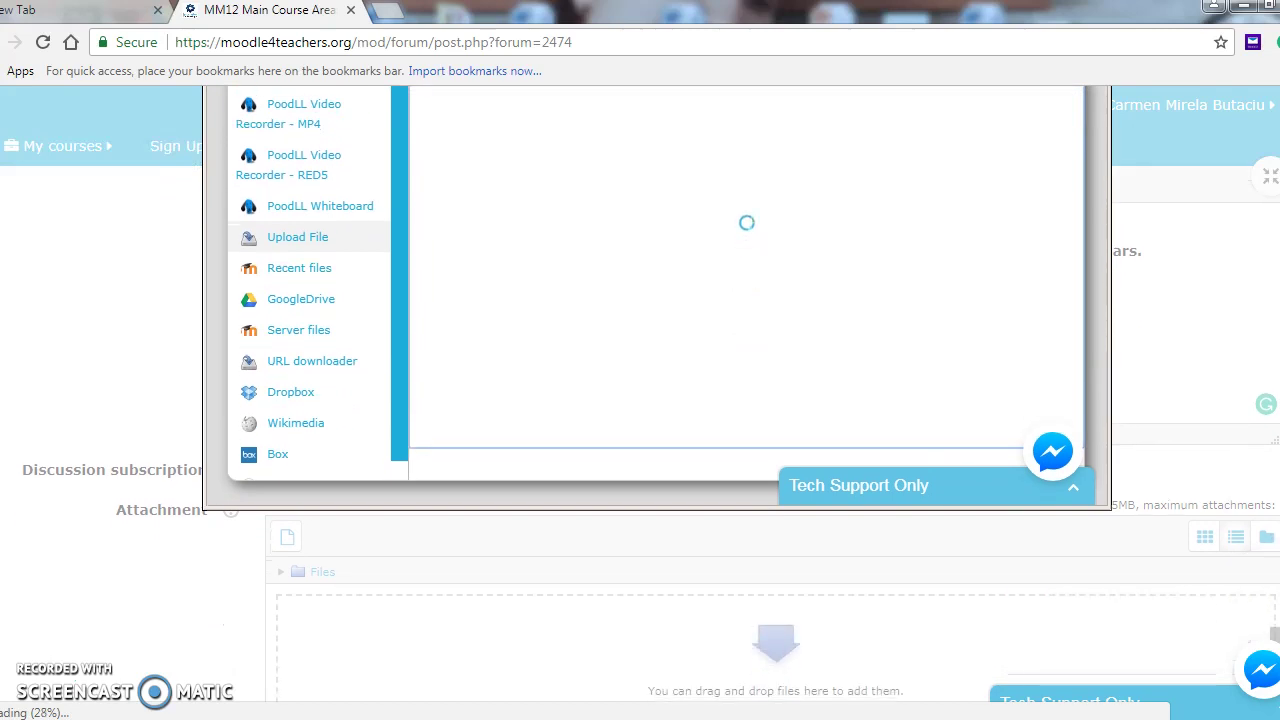
{"action": "scroll", "coordinate": [640, 400], "scroll_direction": "down", "scroll_amount": 1}
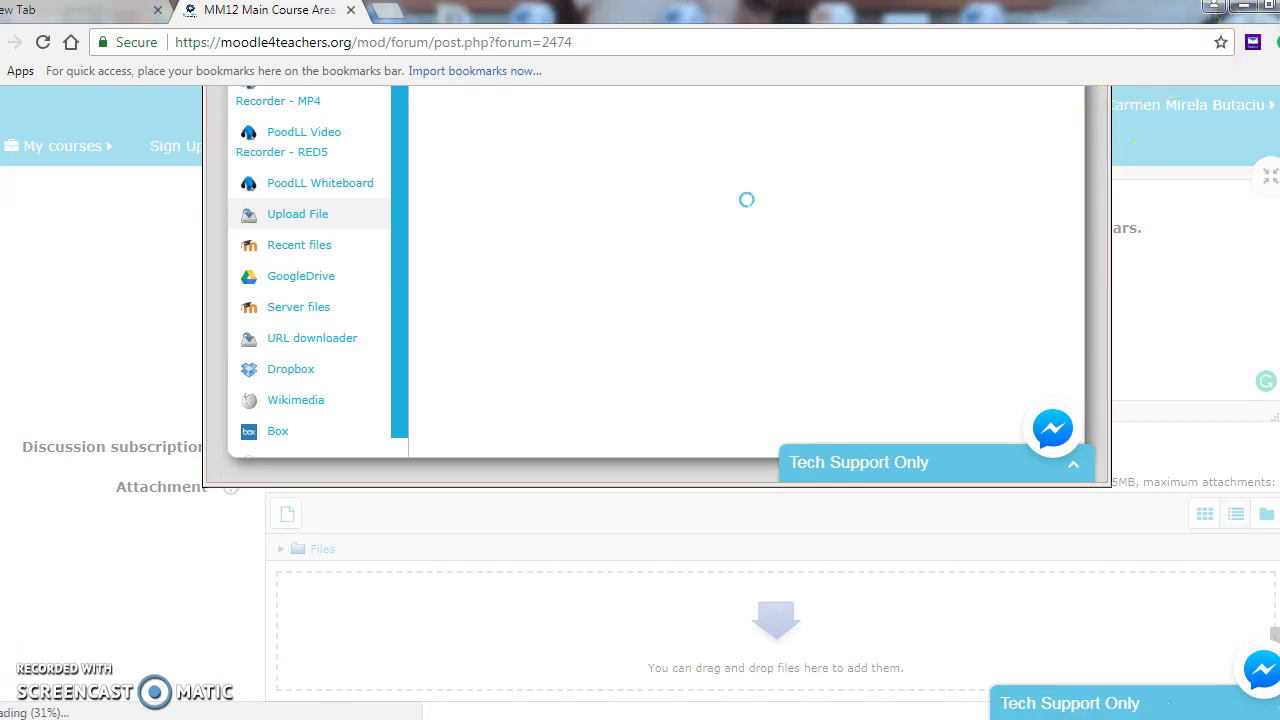
{"action": "left_click", "coordinate": [1258, 14]}
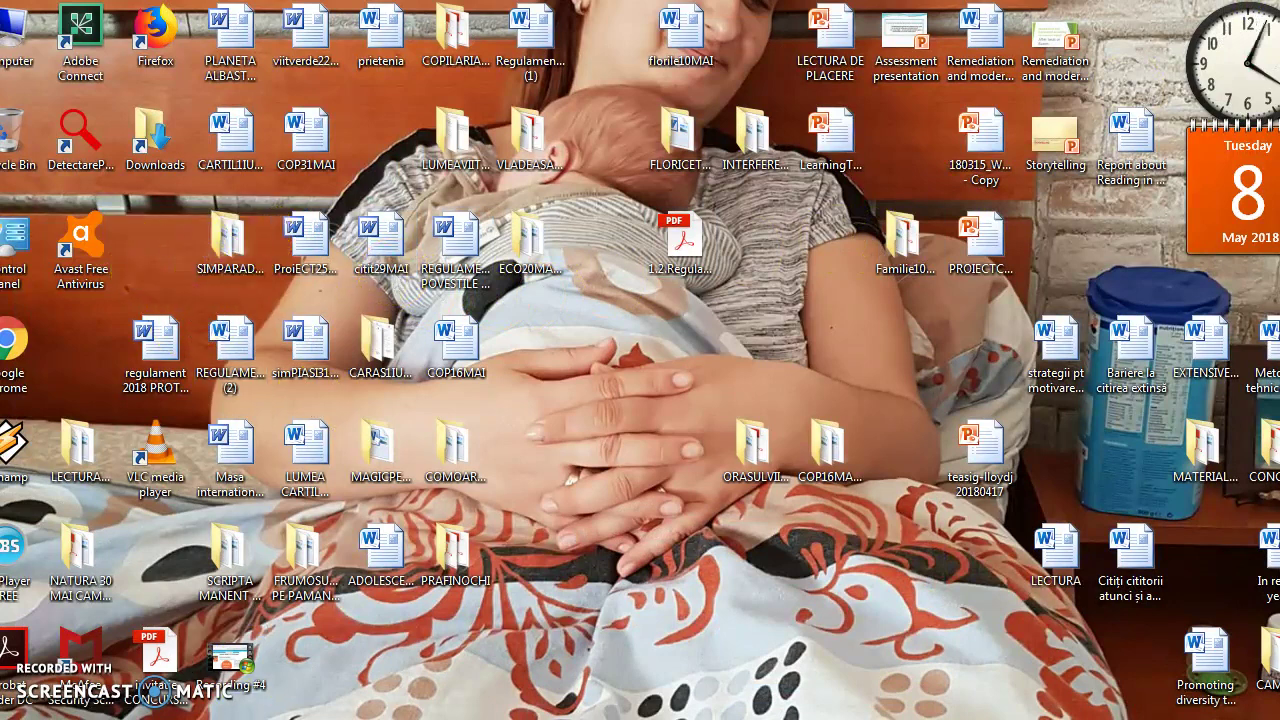
{"action": "key", "text": "alt+Tab"}
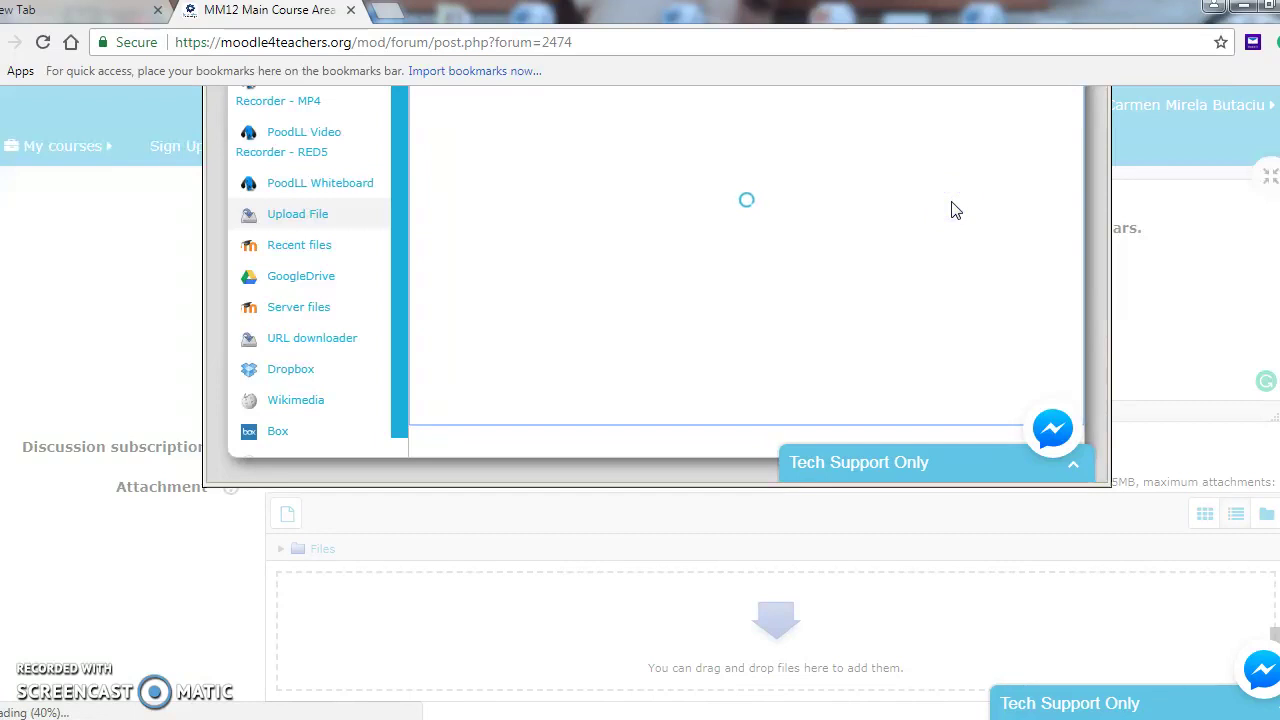
{"action": "left_click", "coordinate": [1214, 8]}
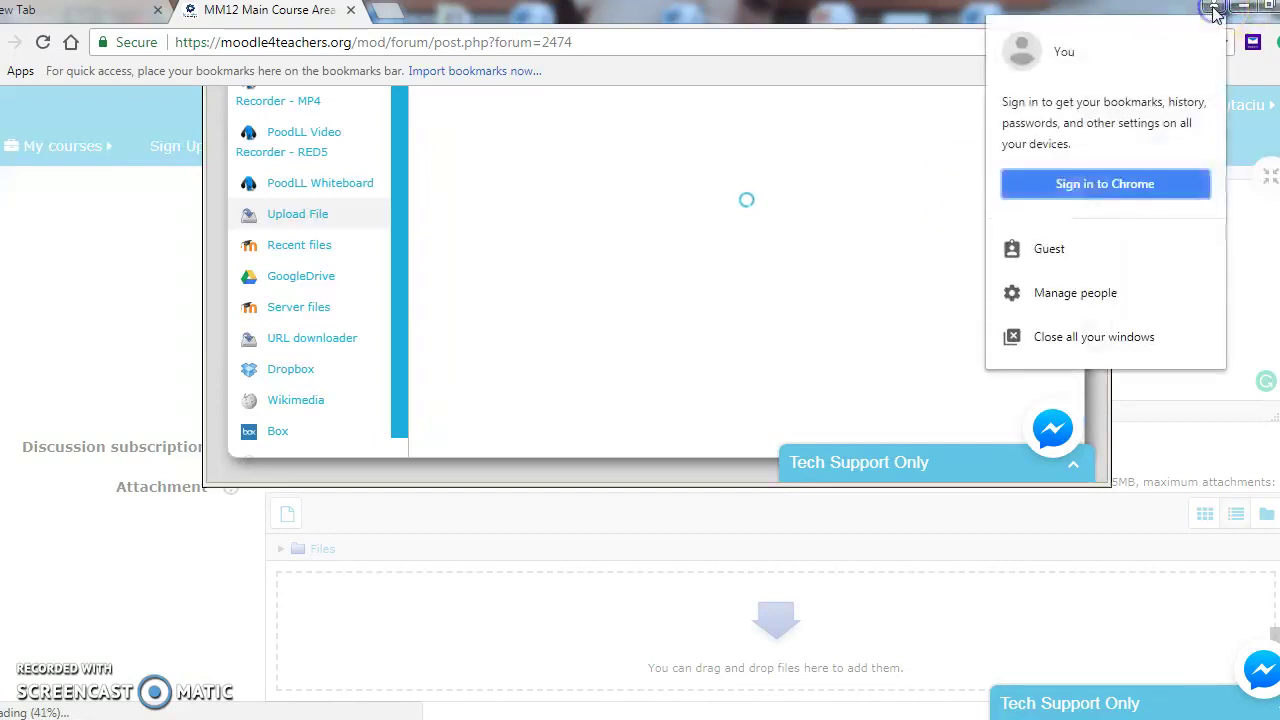
{"action": "left_click", "coordinate": [877, 218]}
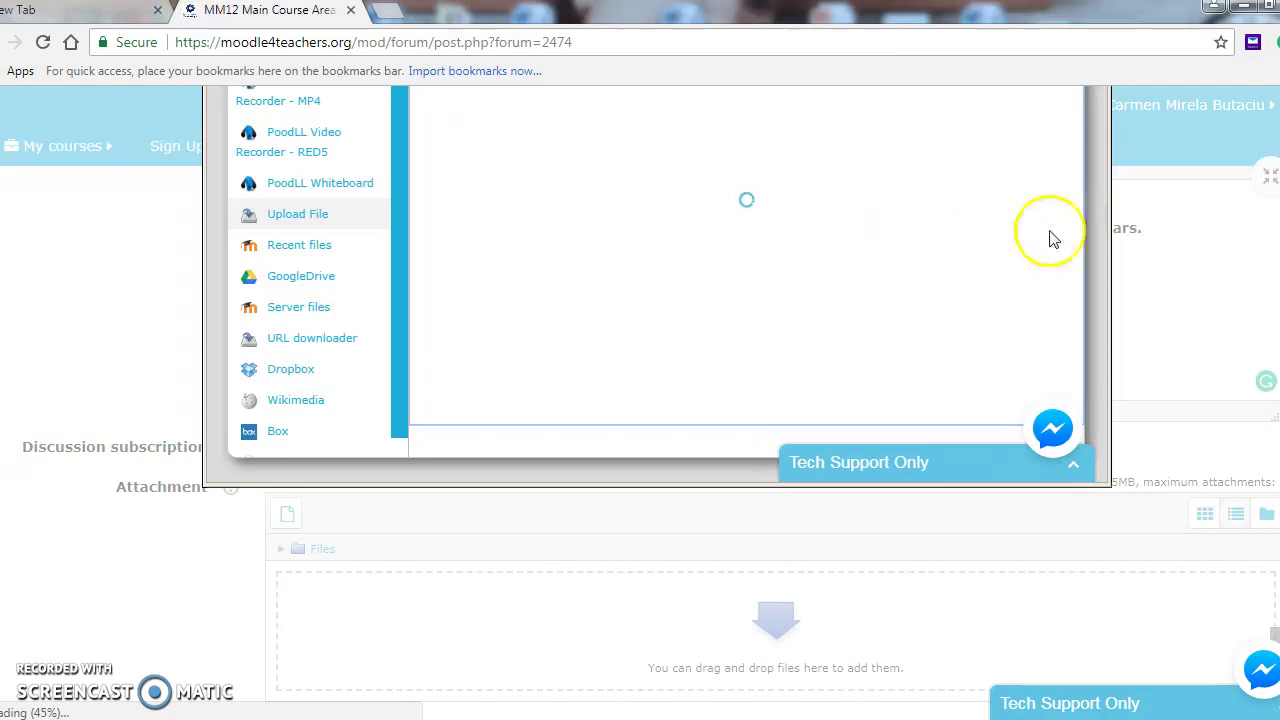
{"action": "left_click", "coordinate": [1092, 246]}
{"action": "left_click_drag", "start_coordinate": [1090, 296], "coordinate": [1086, 254]}
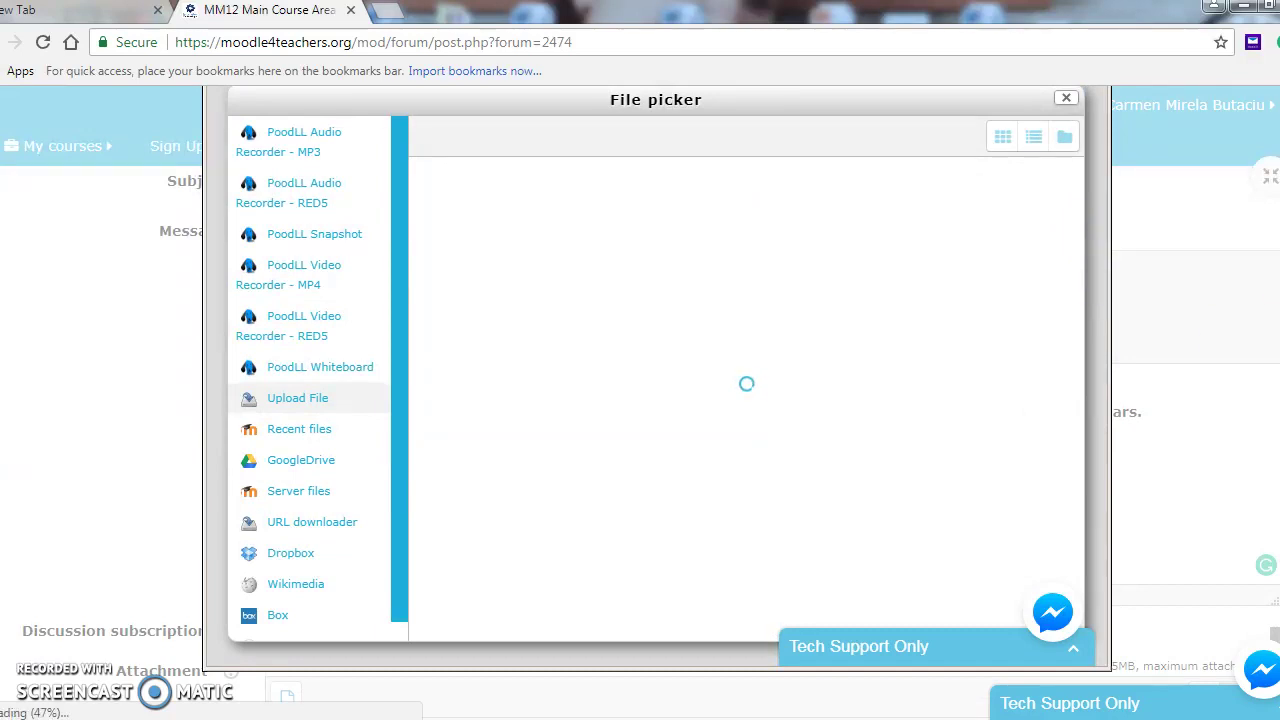
{"action": "scroll", "coordinate": [640, 400], "scroll_direction": "up", "scroll_amount": 2}
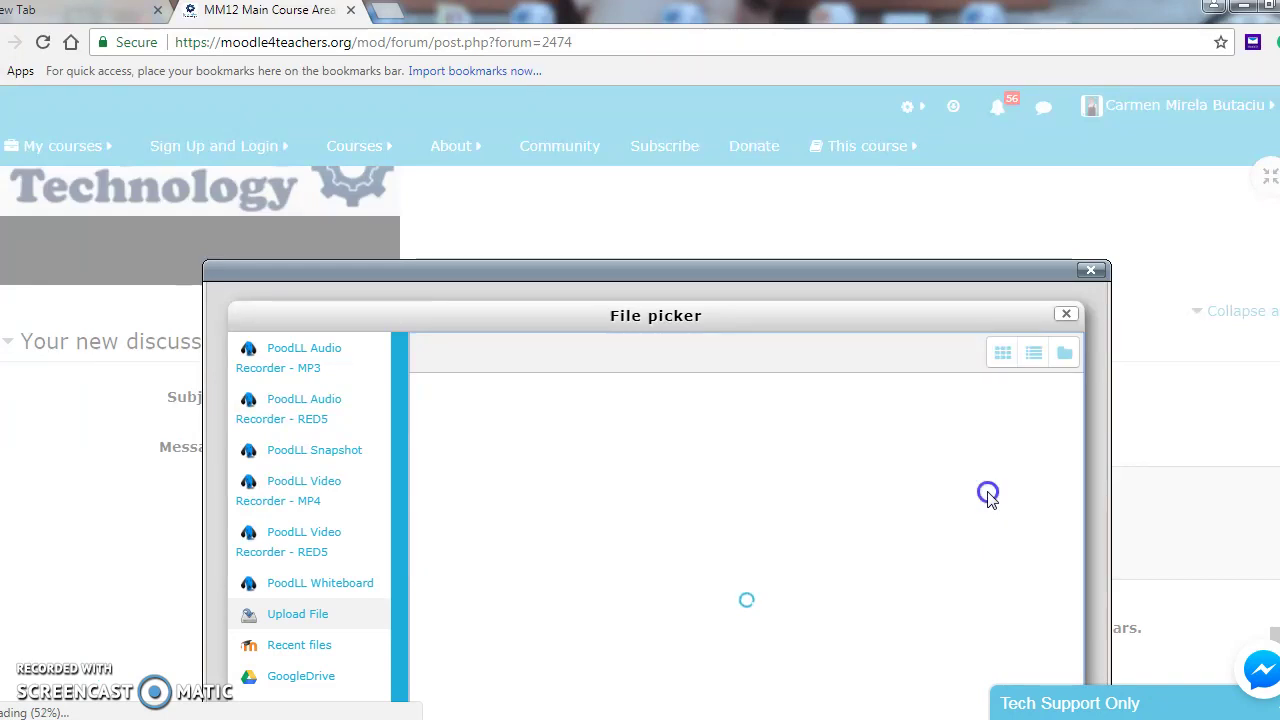
{"action": "scroll", "coordinate": [640, 400], "scroll_direction": "down", "scroll_amount": 6}
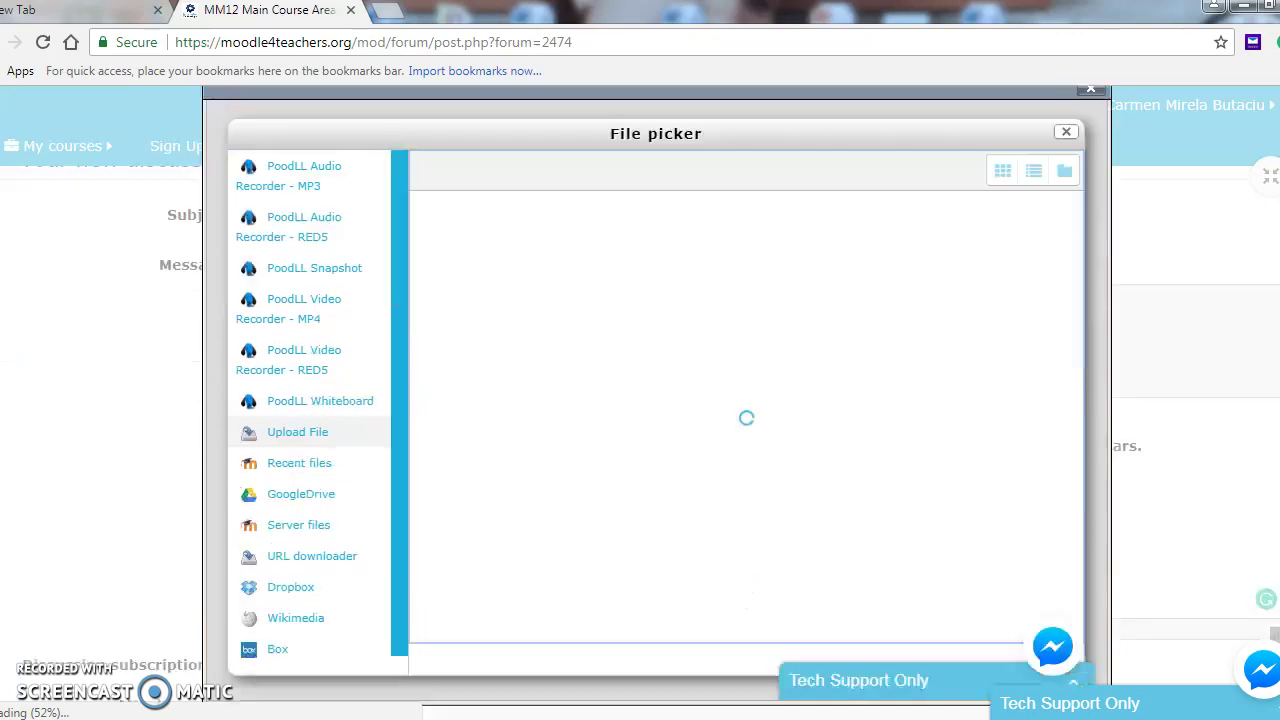
{"action": "scroll", "coordinate": [640, 400], "scroll_direction": "up", "scroll_amount": 3}
{"action": "scroll", "coordinate": [640, 400], "scroll_direction": "up", "scroll_amount": 1}
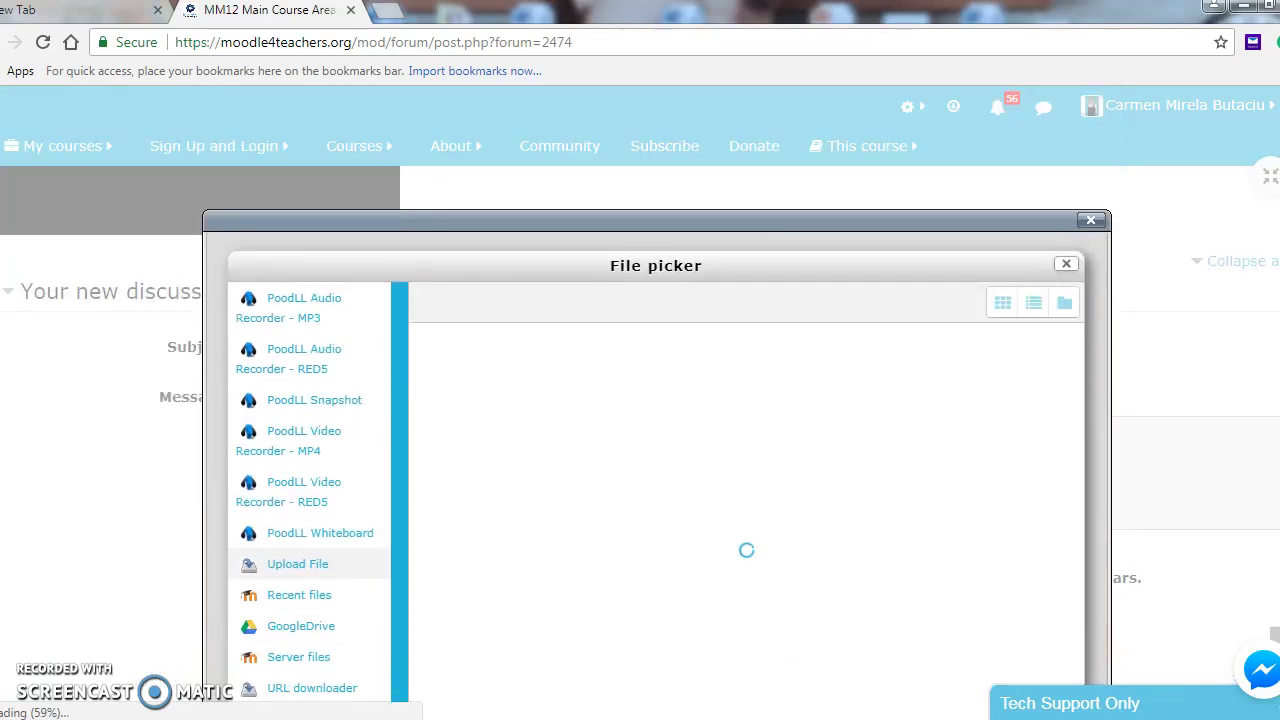
{"action": "left_click", "coordinate": [868, 570]}
{"action": "left_click", "coordinate": [868, 570]}
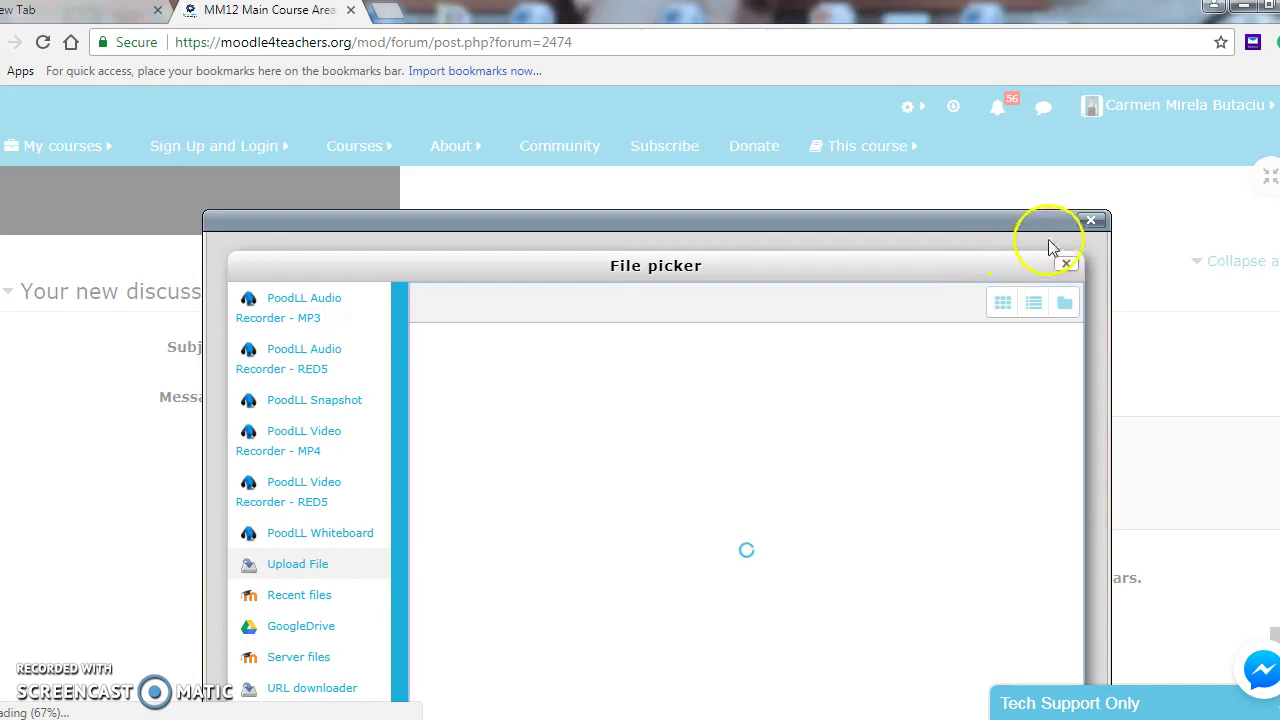
Close the embedded-files manager without waiting for the upload and place the cursor after the cyan sentence
{"action": "left_click", "coordinate": [1090, 220]}
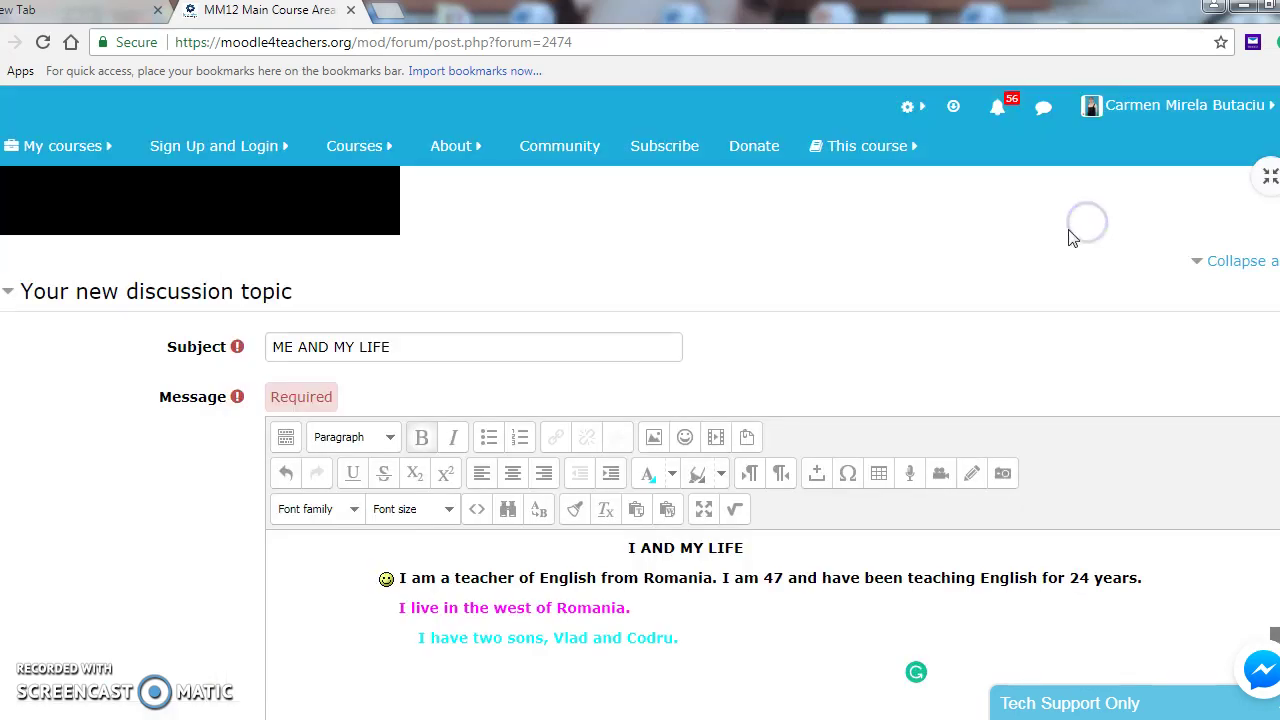
{"action": "left_click", "coordinate": [690, 648]}
{"action": "left_click", "coordinate": [692, 645]}
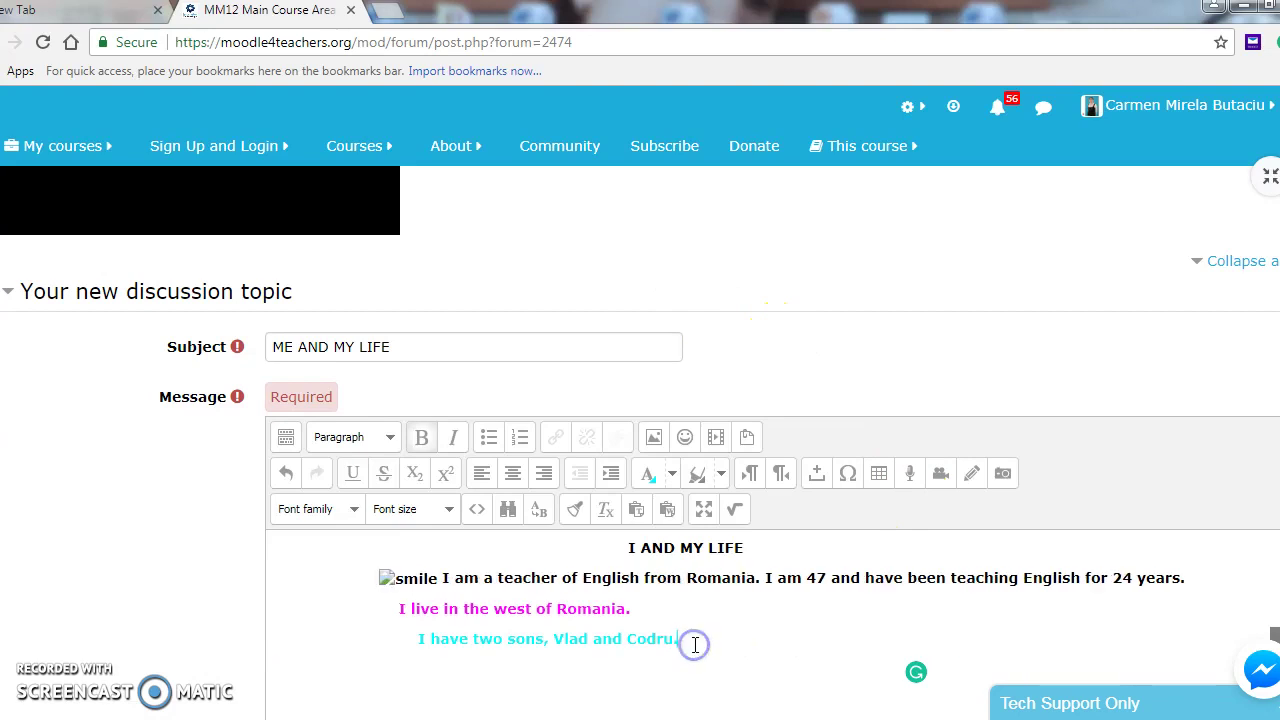
{"action": "left_click", "coordinate": [693, 643]}
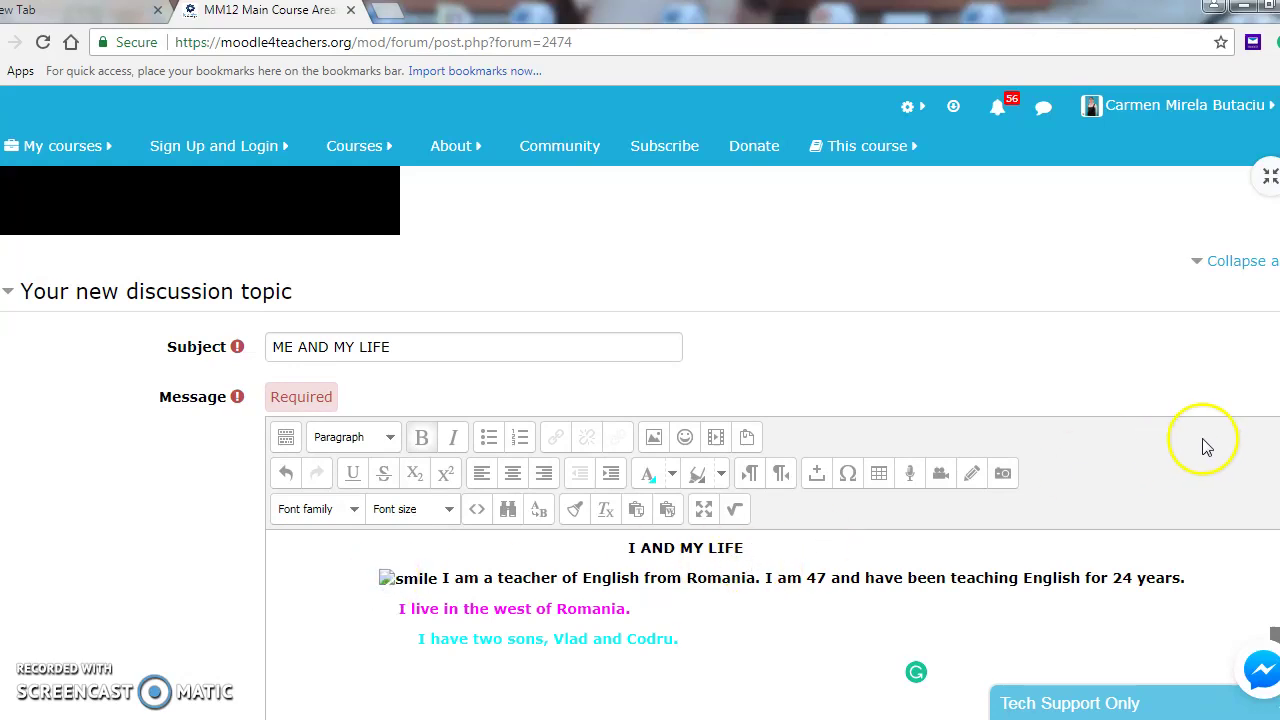
Write My town is called Lipova and it is very quiet. in dark plum on a new line below the cyan sentence
{"action": "scroll", "coordinate": [640, 450], "scroll_direction": "down", "scroll_amount": 3}
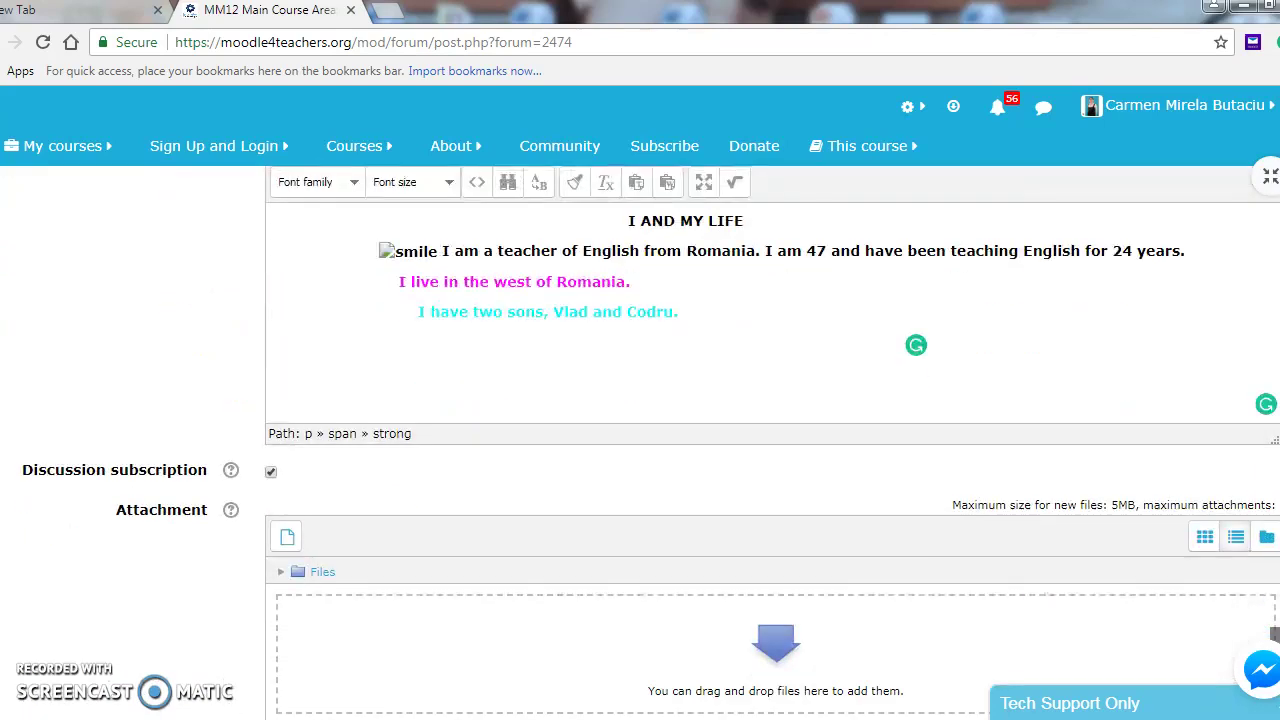
{"action": "scroll", "coordinate": [640, 440], "scroll_direction": "up", "scroll_amount": 3}
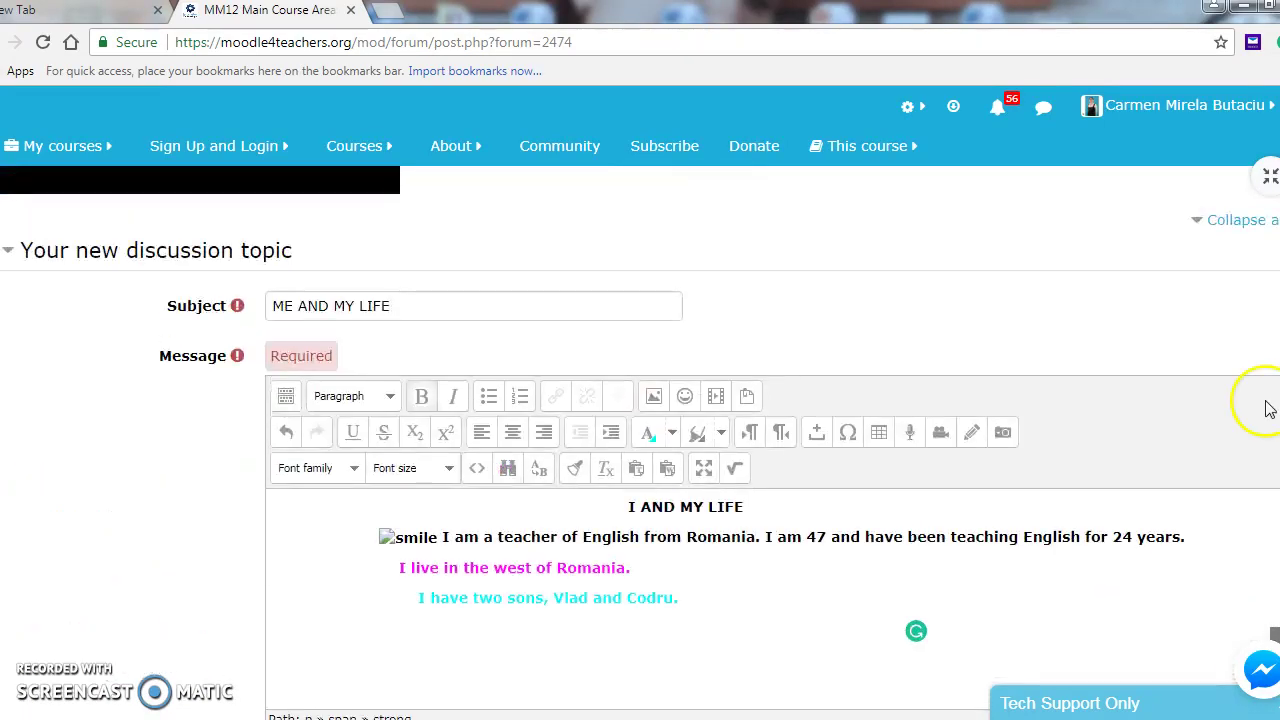
{"action": "left_click", "coordinate": [673, 434]}
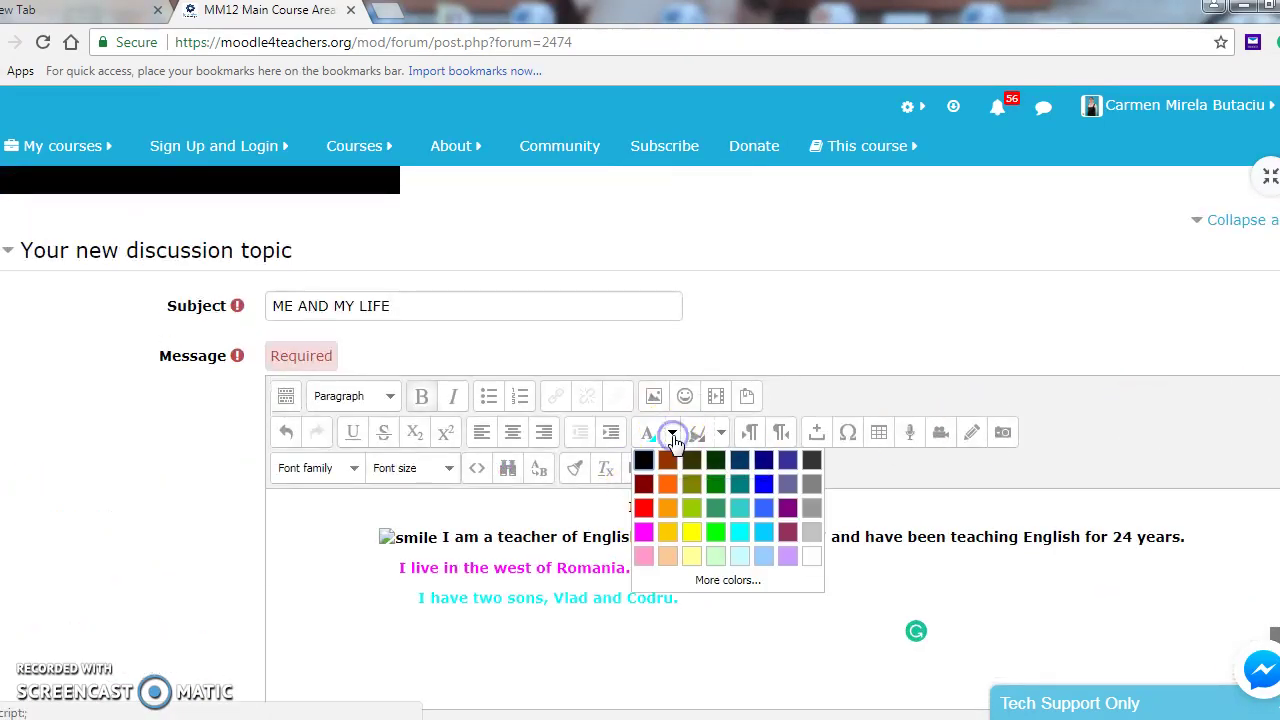
{"action": "left_click", "coordinate": [790, 537]}
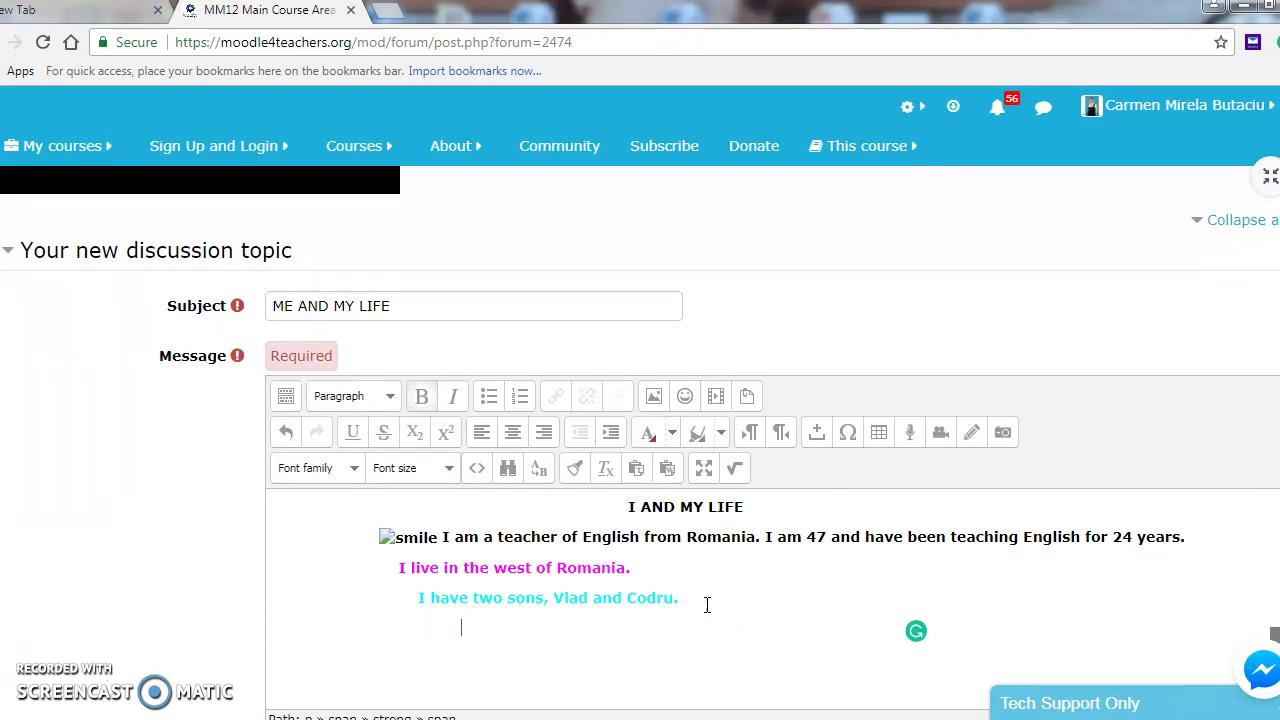
{"action": "type", "text": "MU"}
{"action": "key", "text": "BackSpace"}
{"action": "type", "text": "y town is called Lipo"}
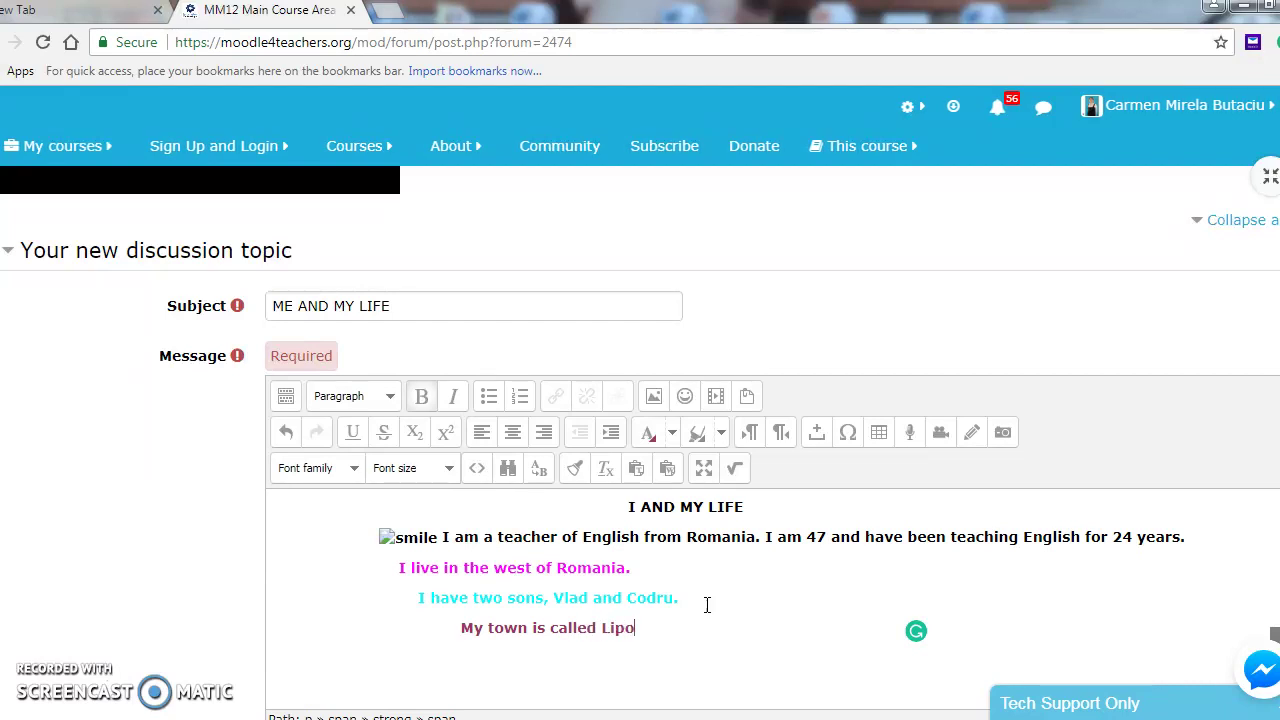
{"action": "type", "text": "va and it is very quiet."}
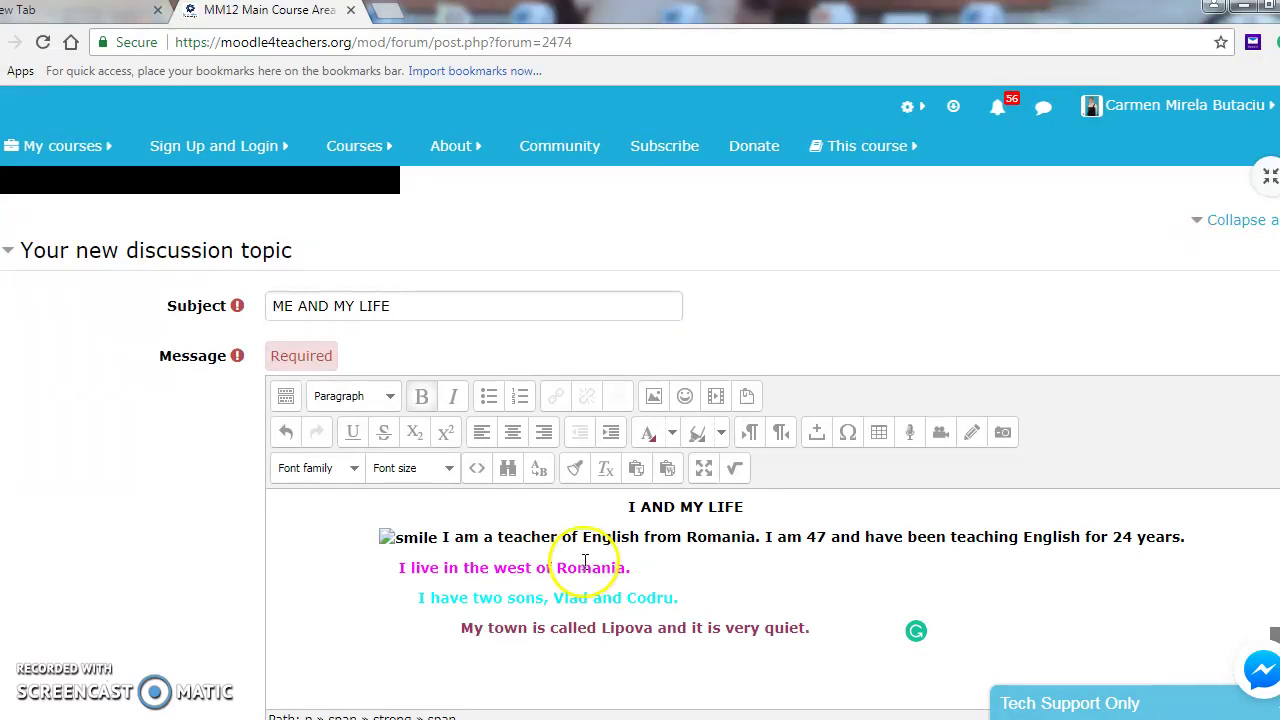
Italicise the dark plum sentence about the town, and put the cursor before the emoticon in the first sentence
{"action": "left_click_drag", "start_coordinate": [462, 633], "coordinate": [794, 620]}
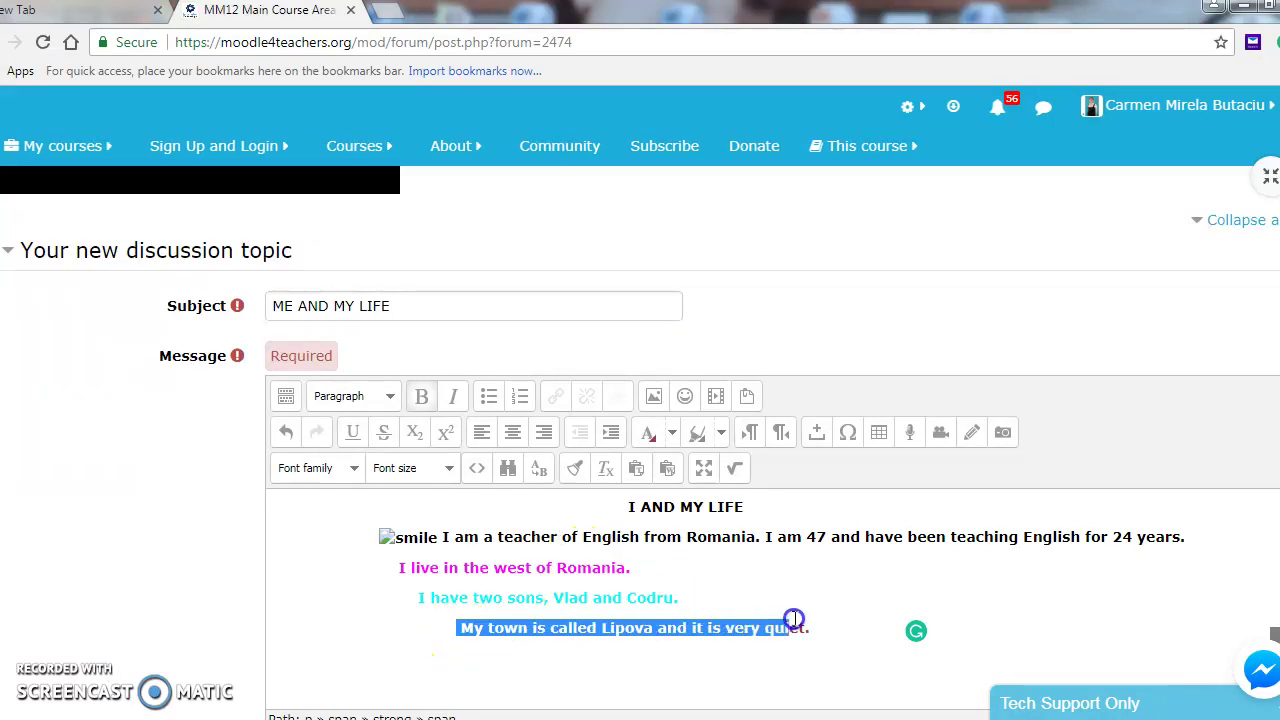
{"action": "left_click", "coordinate": [453, 396]}
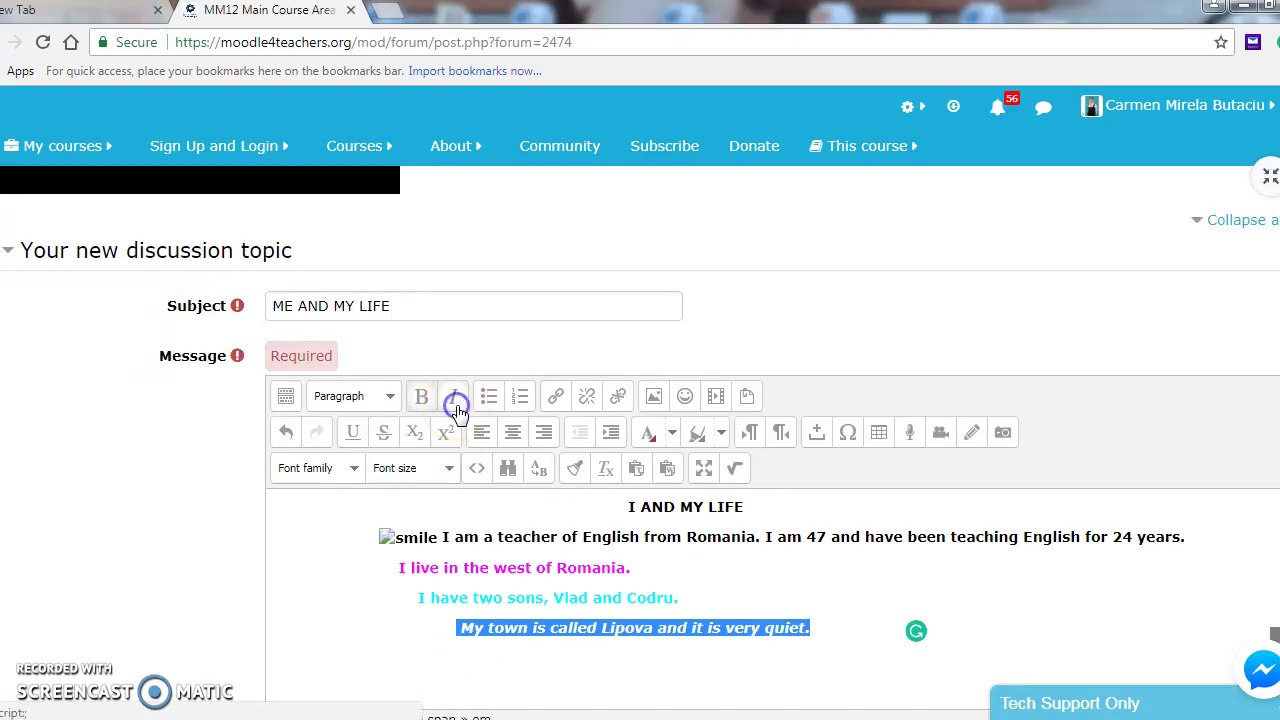
{"action": "left_click", "coordinate": [372, 535]}
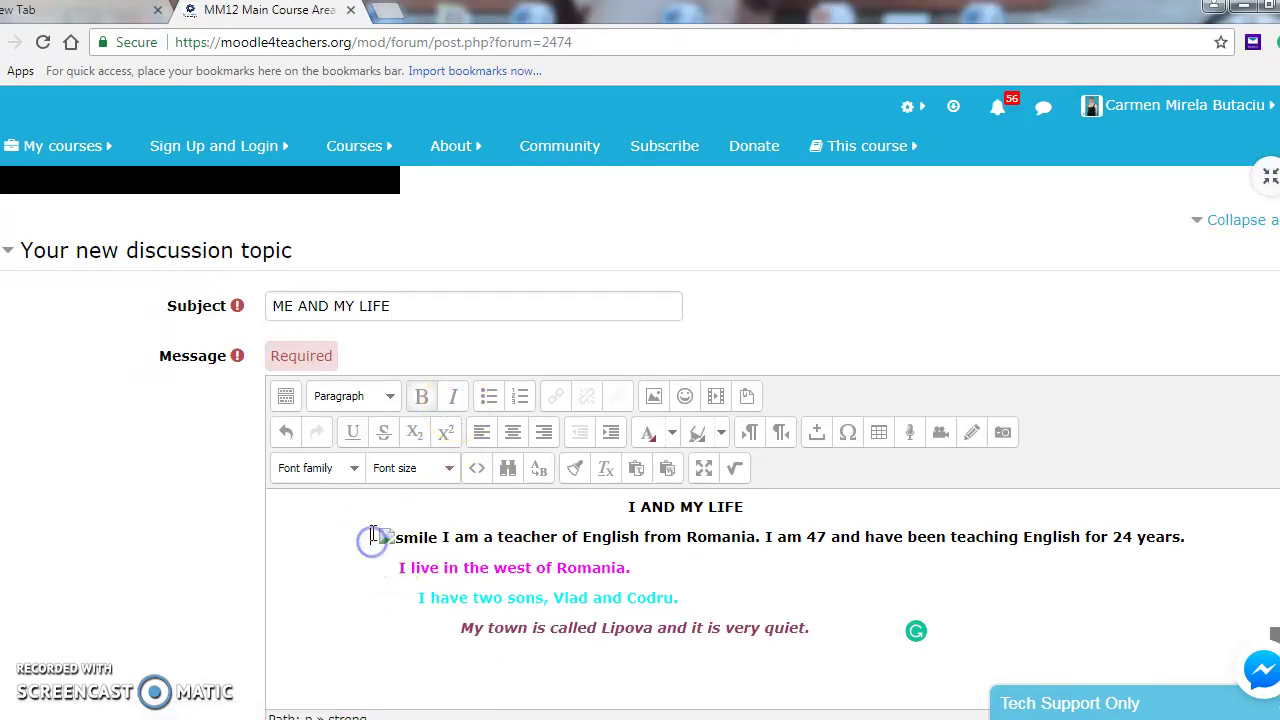
Make the black opening sentence and the plum sentence bulleted items, and the magenta and cyan sentences numbered items
{"action": "left_click", "coordinate": [487, 398]}
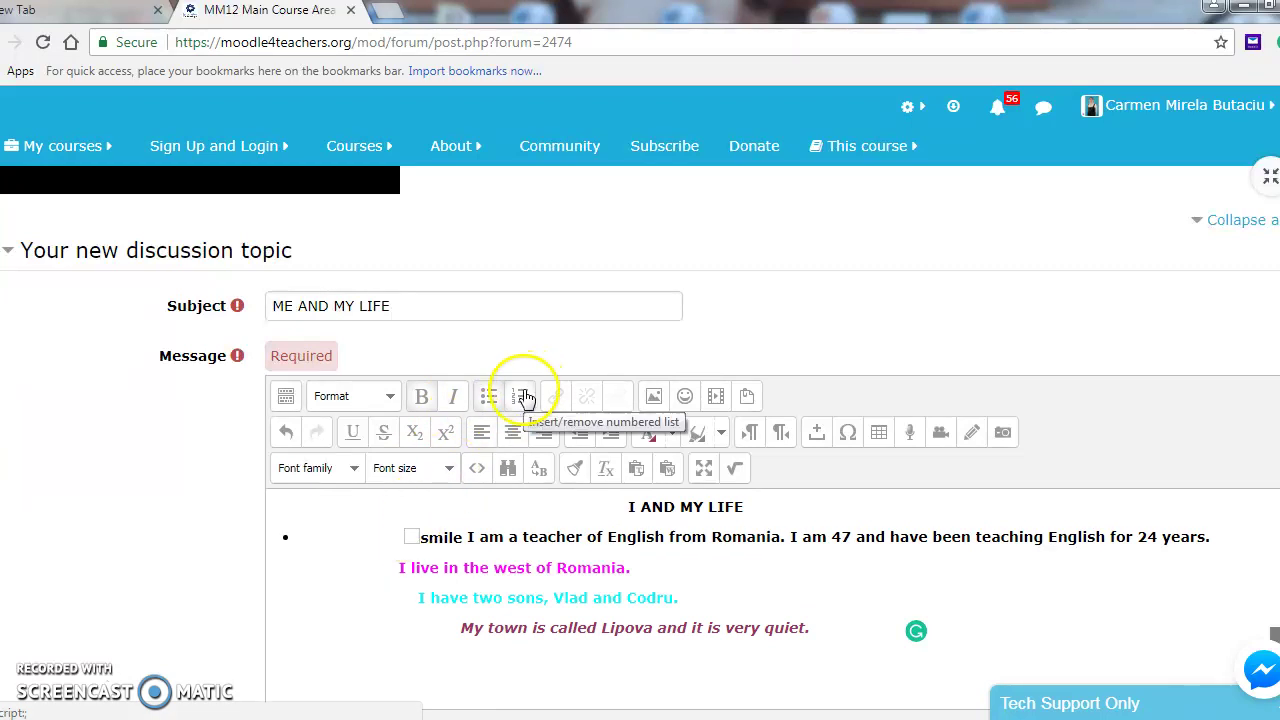
{"action": "left_click", "coordinate": [398, 569]}
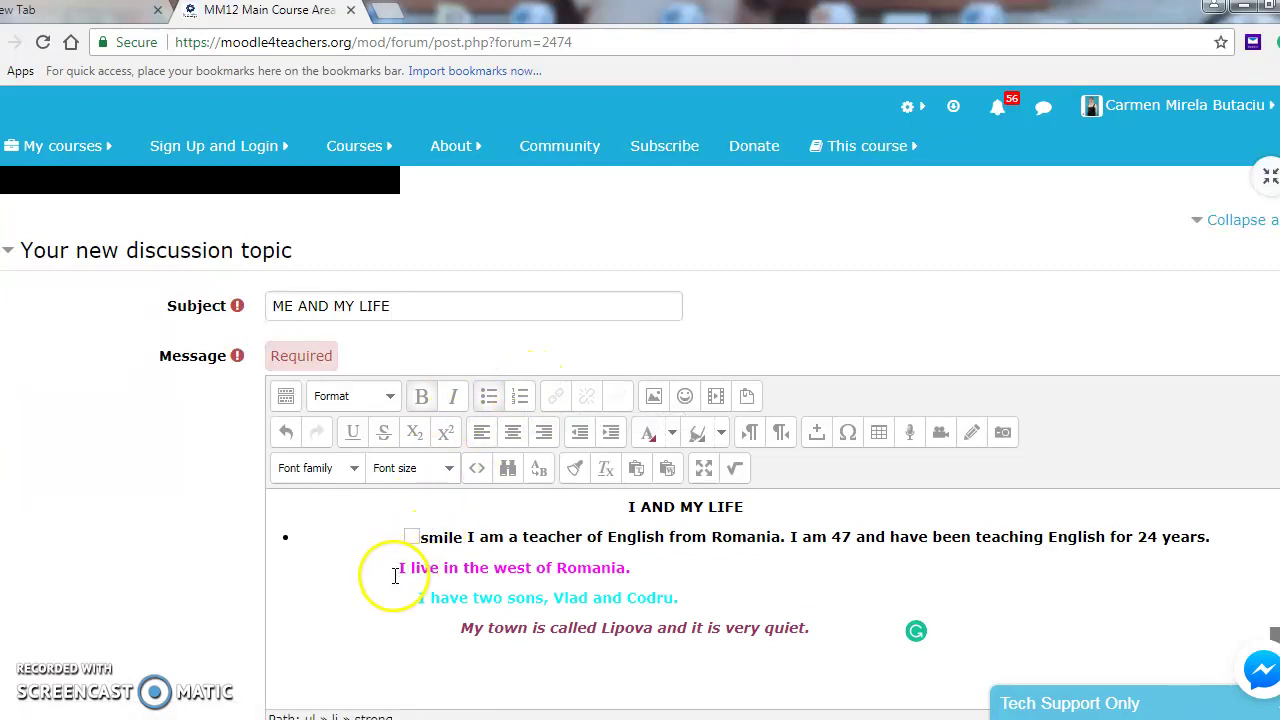
{"action": "left_click", "coordinate": [520, 398]}
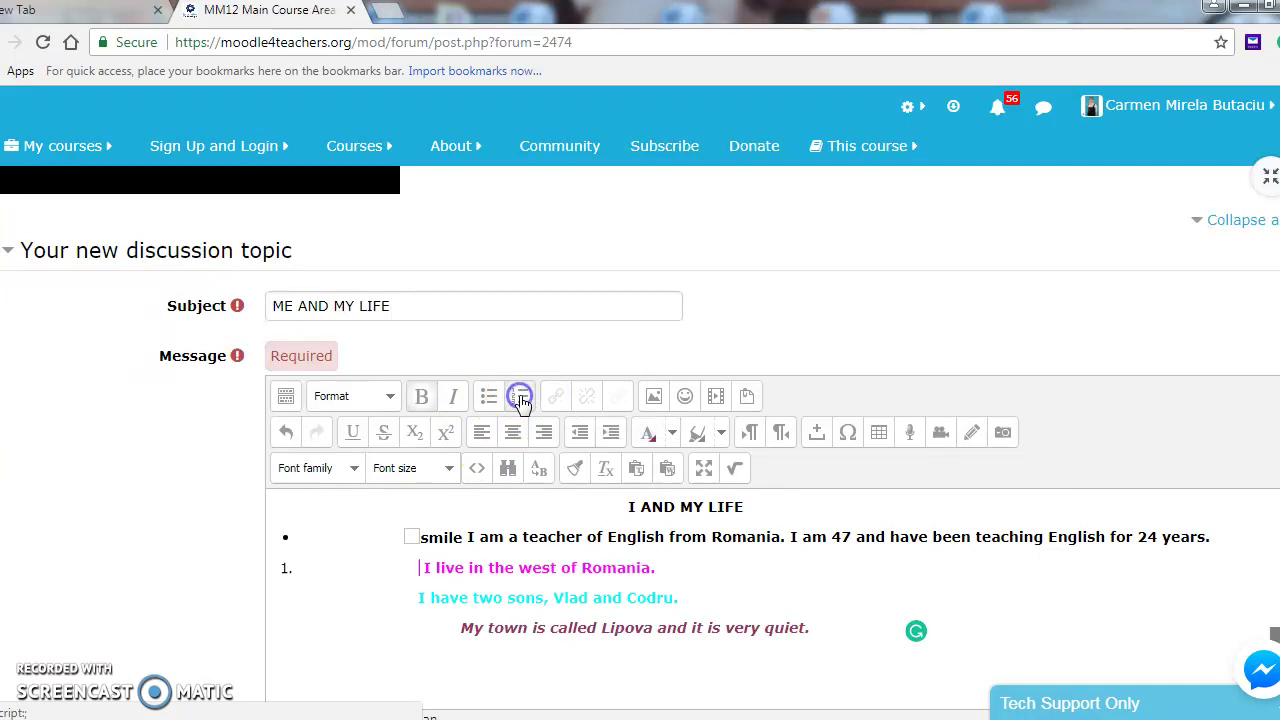
{"action": "left_click", "coordinate": [414, 597]}
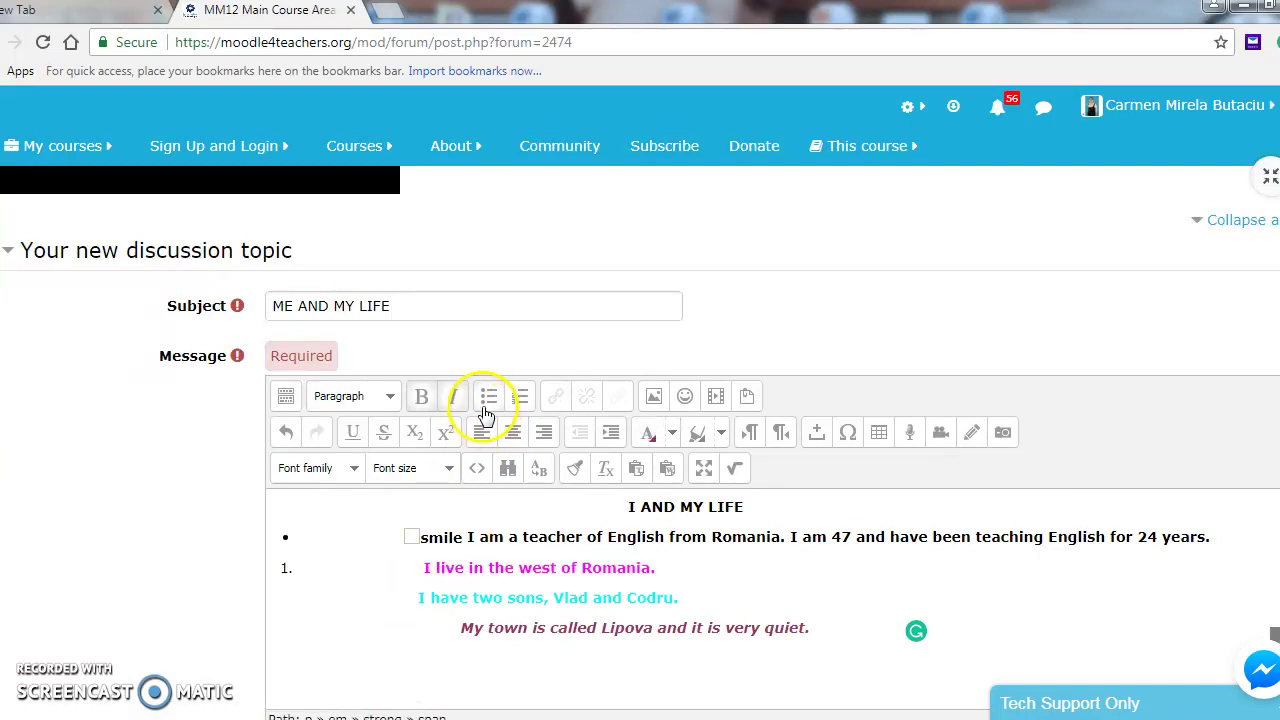
{"action": "left_click", "coordinate": [519, 400]}
{"action": "left_click", "coordinate": [449, 622]}
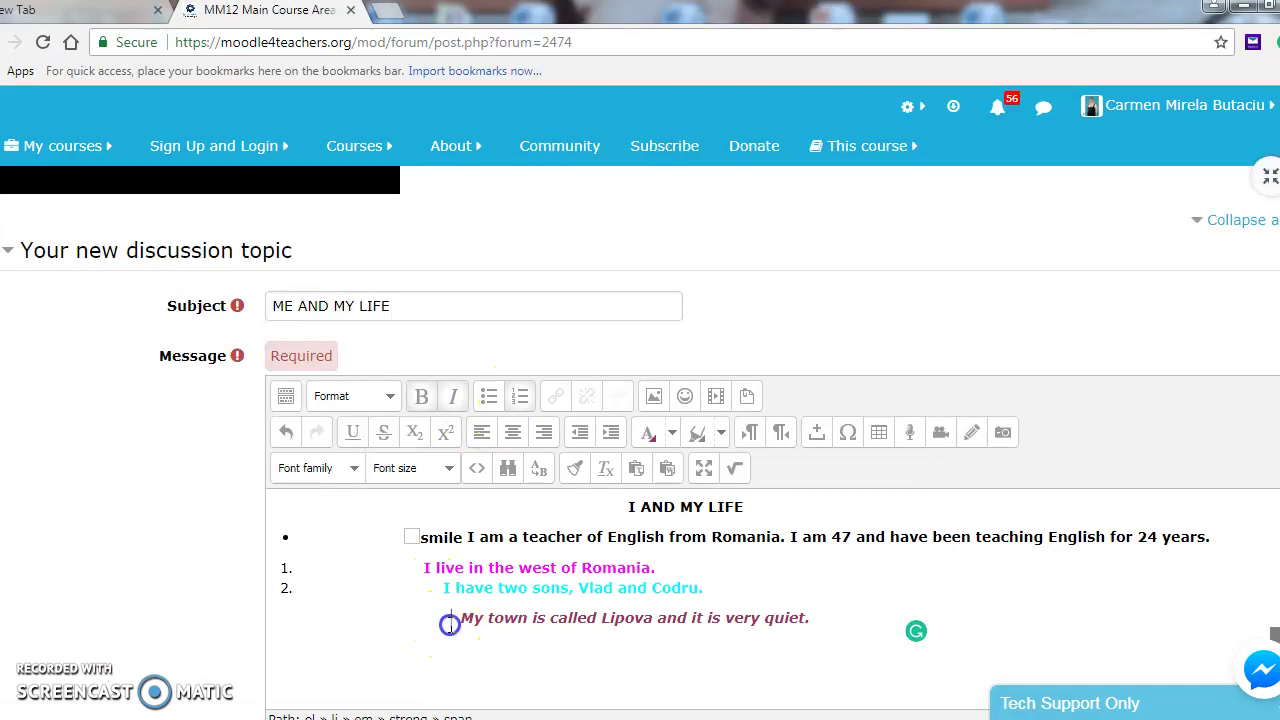
{"action": "left_click", "coordinate": [489, 400]}
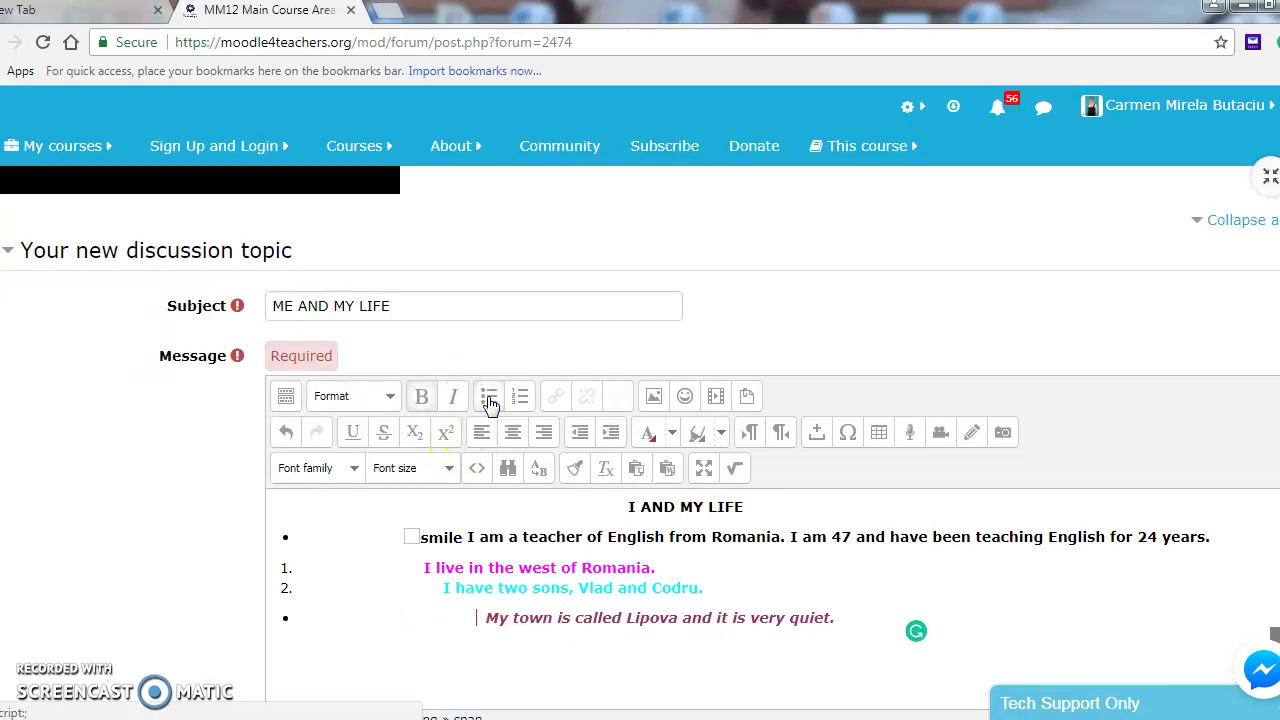
Remove the bold formatting from the cyan sentence about the sons and put the cursor before the magenta sentence
{"action": "left_click", "coordinate": [458, 587]}
{"action": "left_click_drag", "start_coordinate": [460, 587], "coordinate": [712, 583]}
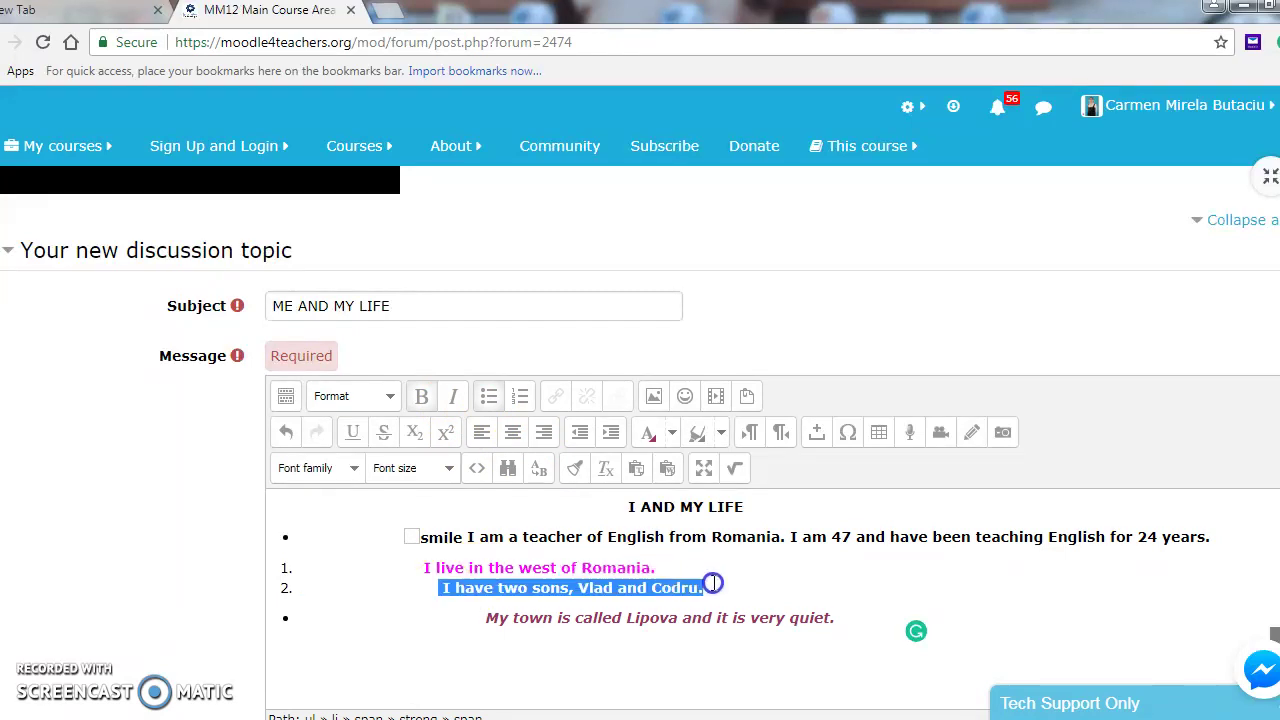
{"action": "left_click", "coordinate": [427, 400]}
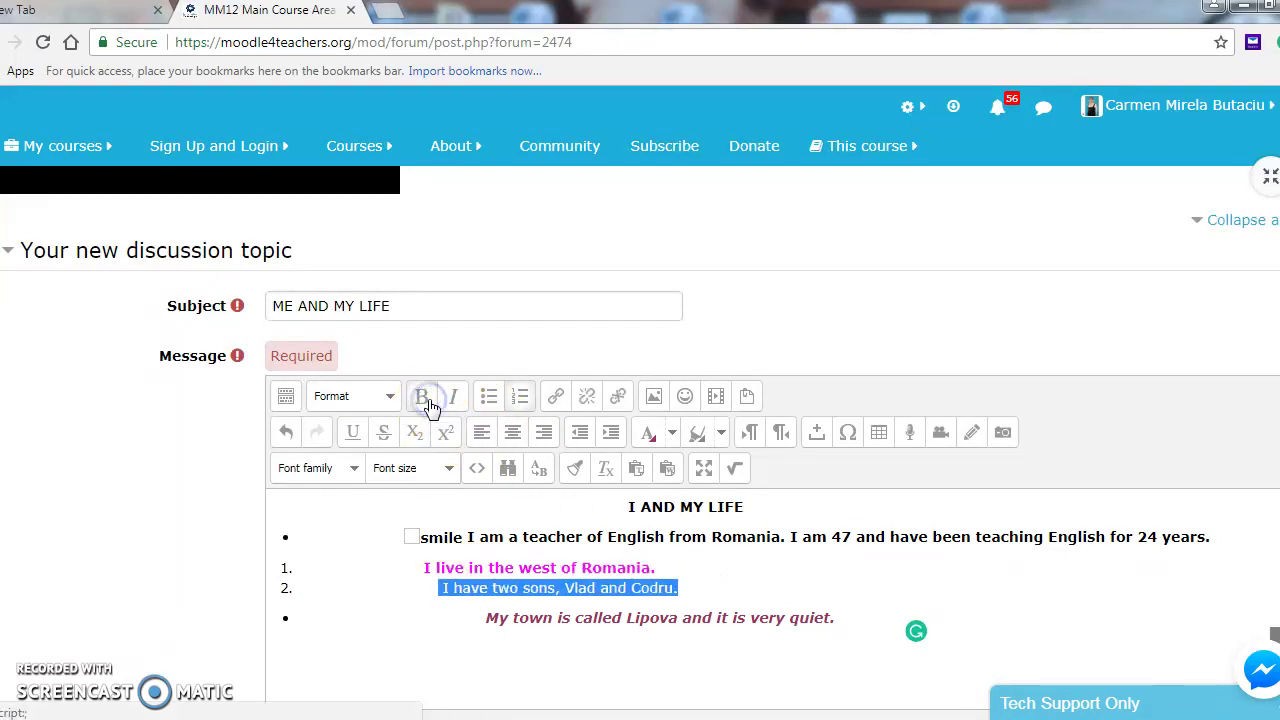
{"action": "left_click", "coordinate": [384, 574]}
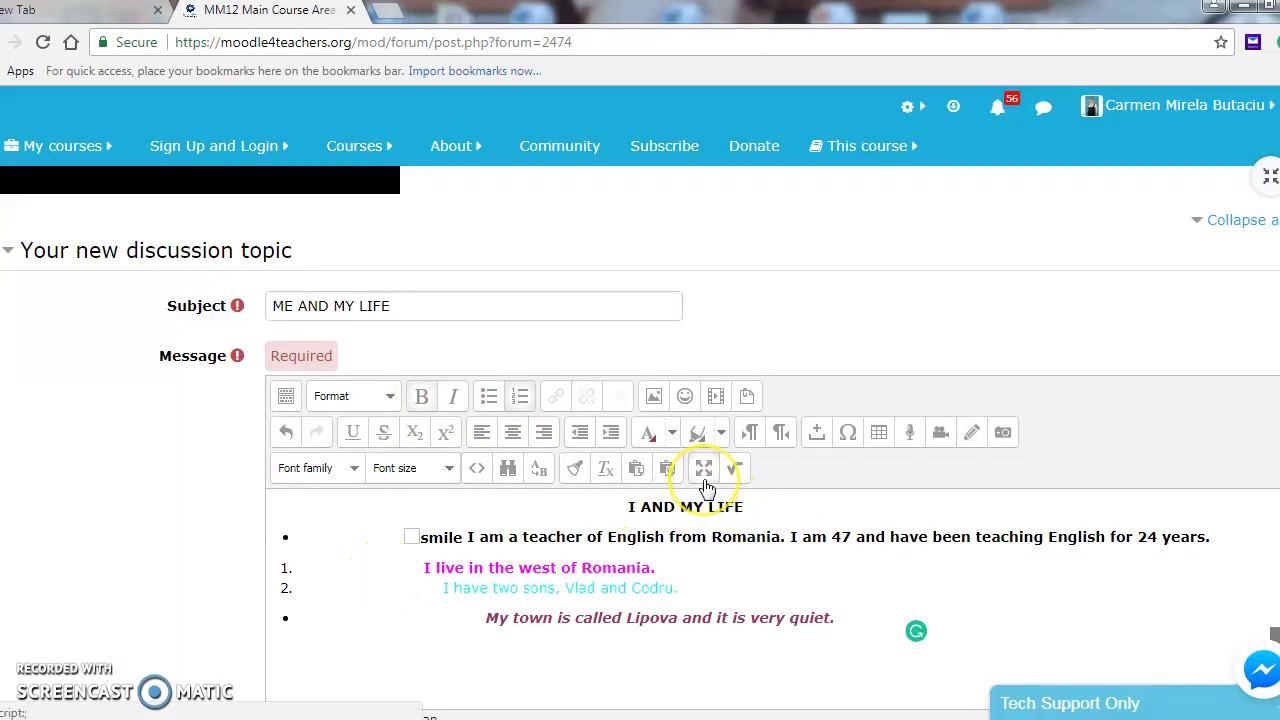
Look over the editor's paste, formatting and code cleanup tools, then open the Find dialog and dismiss it
{"action": "left_click", "coordinate": [637, 478]}
{"action": "left_click", "coordinate": [612, 478]}
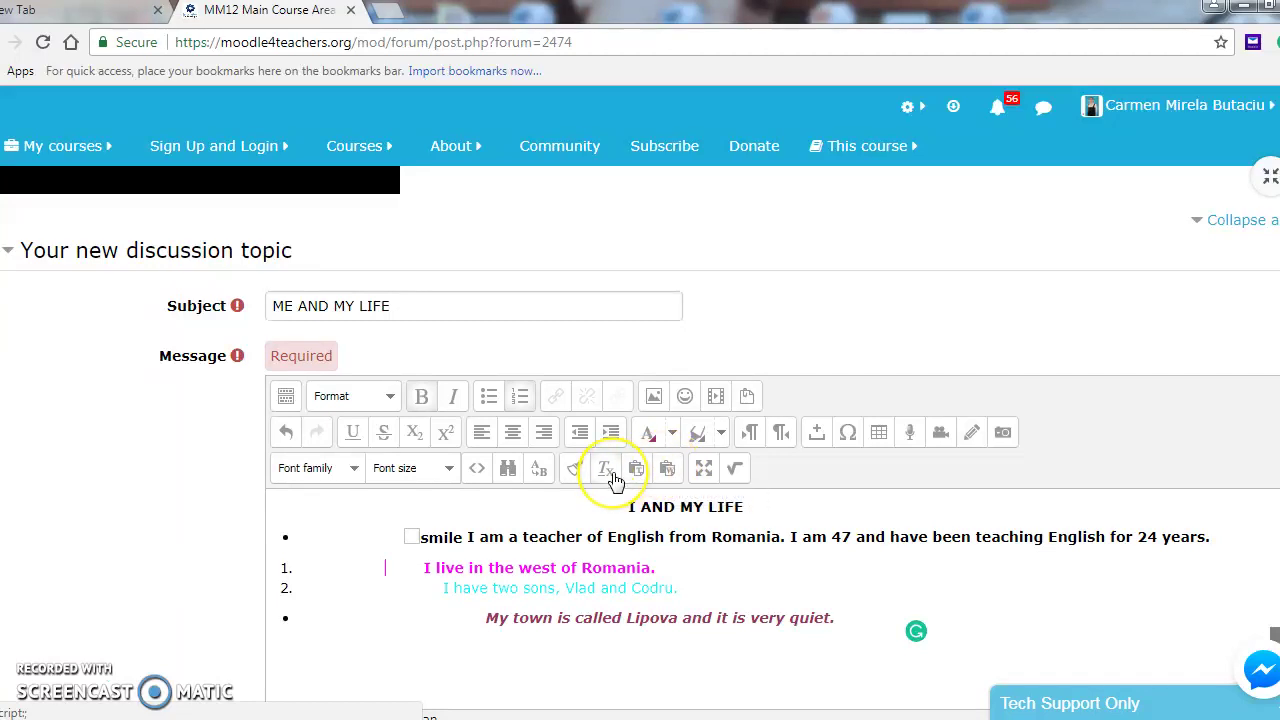
{"action": "left_click", "coordinate": [577, 468]}
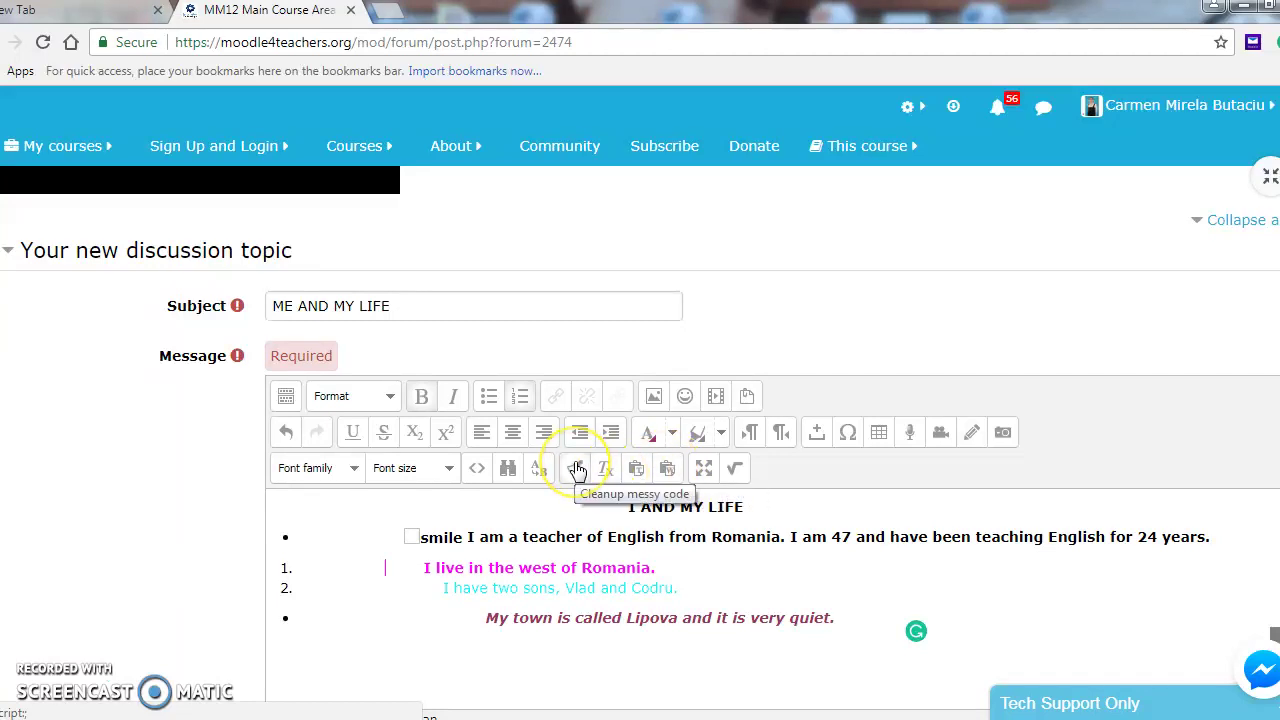
{"action": "left_click", "coordinate": [512, 468]}
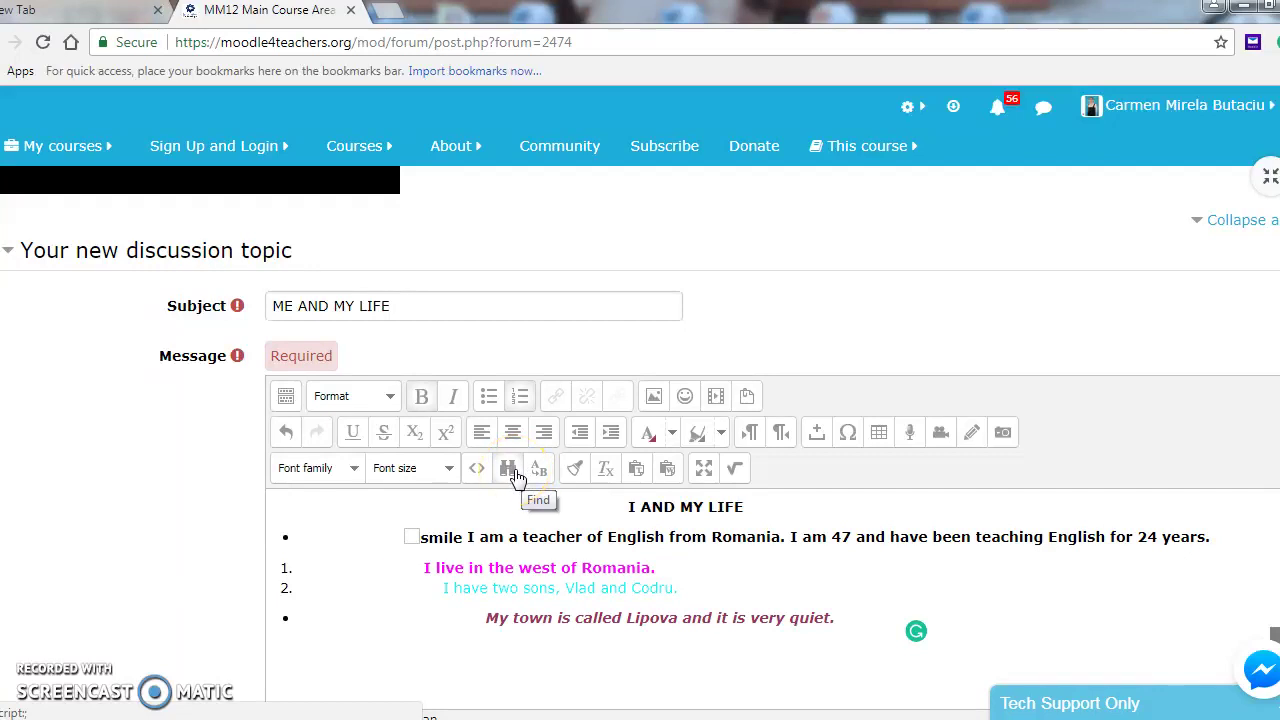
{"action": "left_click", "coordinate": [512, 468]}
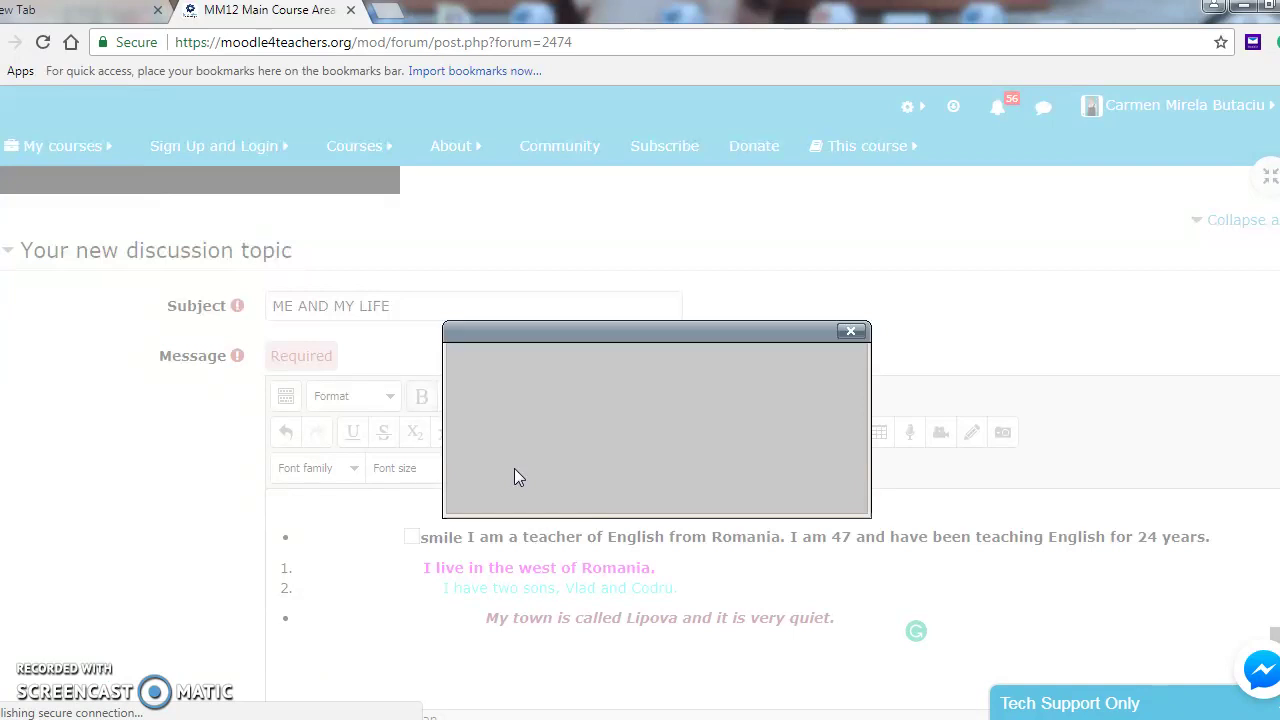
{"action": "left_click", "coordinate": [846, 331]}
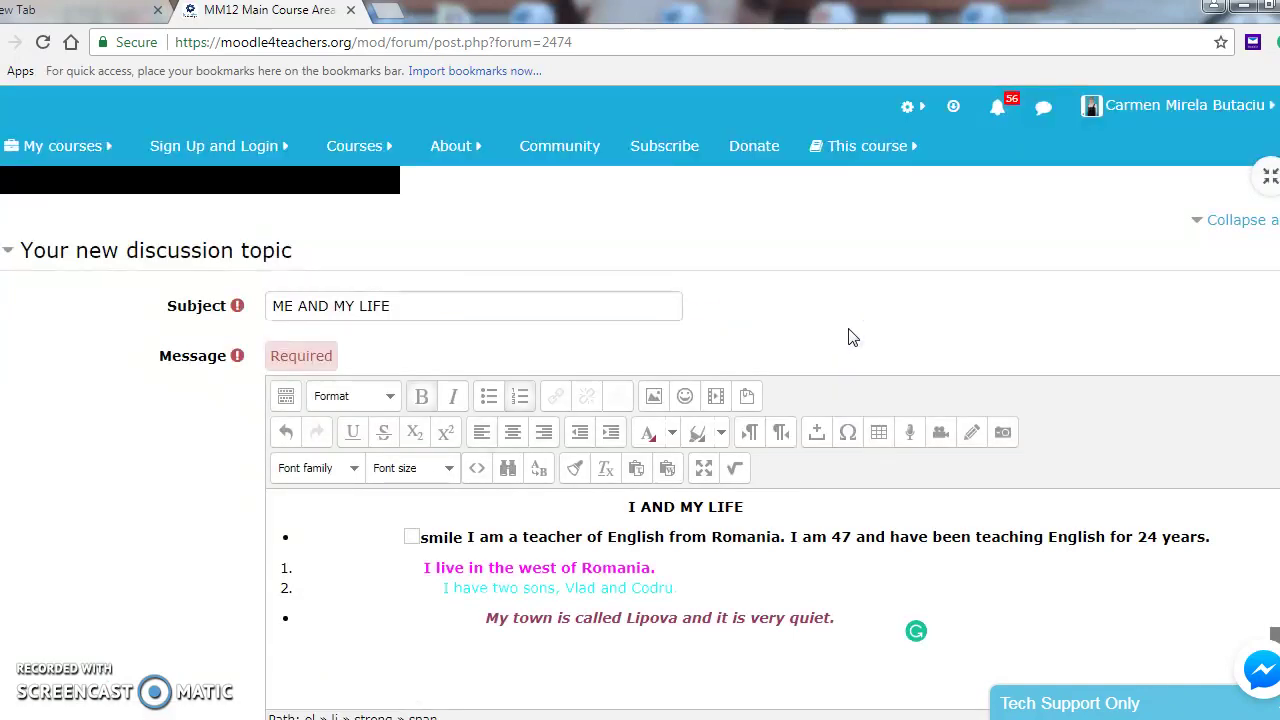
Open the editor's Draw a Picture window and close it without drawing anything
{"action": "scroll", "coordinate": [640, 440], "scroll_direction": "up", "scroll_amount": 2}
{"action": "scroll", "coordinate": [640, 440], "scroll_direction": "down", "scroll_amount": 5}
{"action": "scroll", "coordinate": [640, 440], "scroll_direction": "up", "scroll_amount": 3}
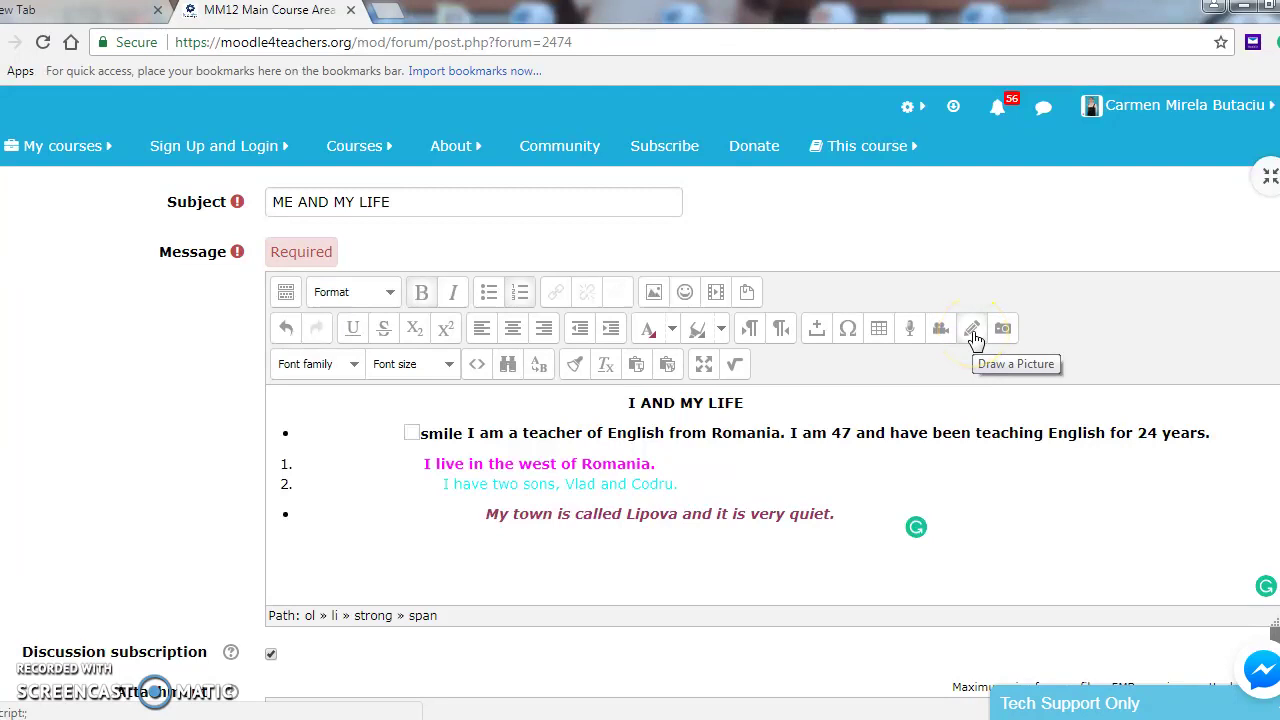
{"action": "left_click", "coordinate": [973, 331]}
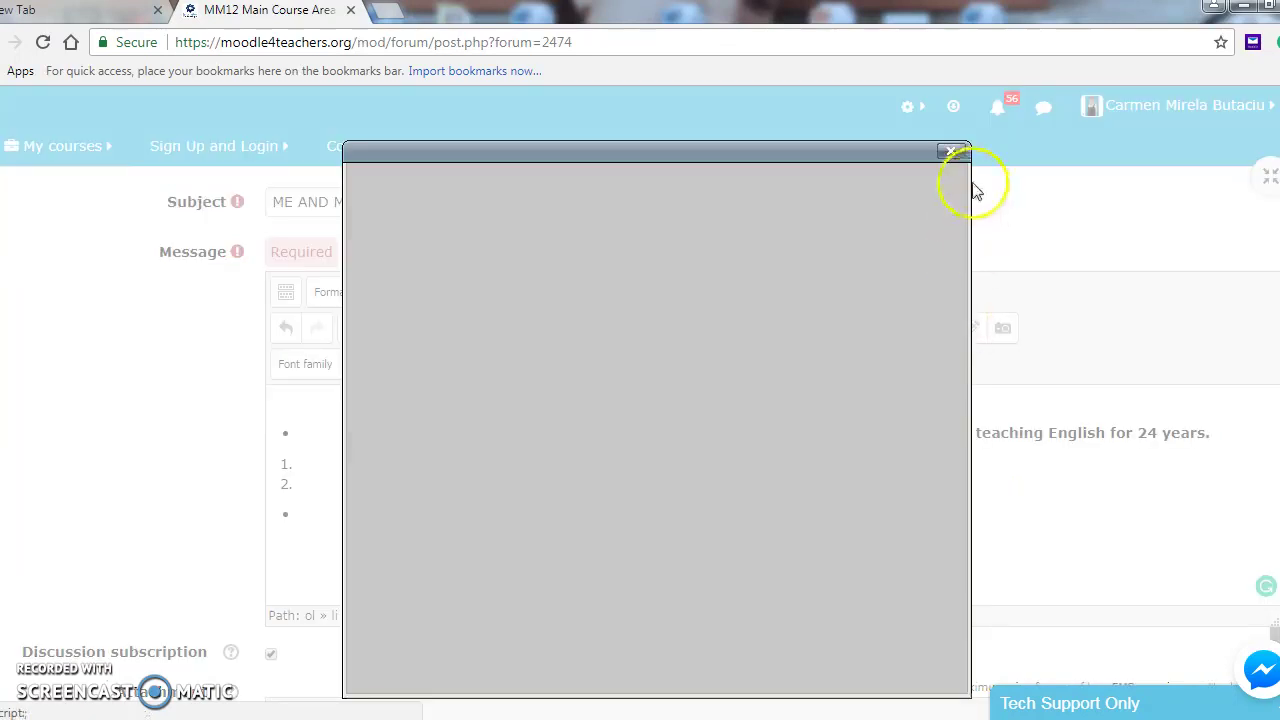
{"action": "left_click", "coordinate": [953, 153]}
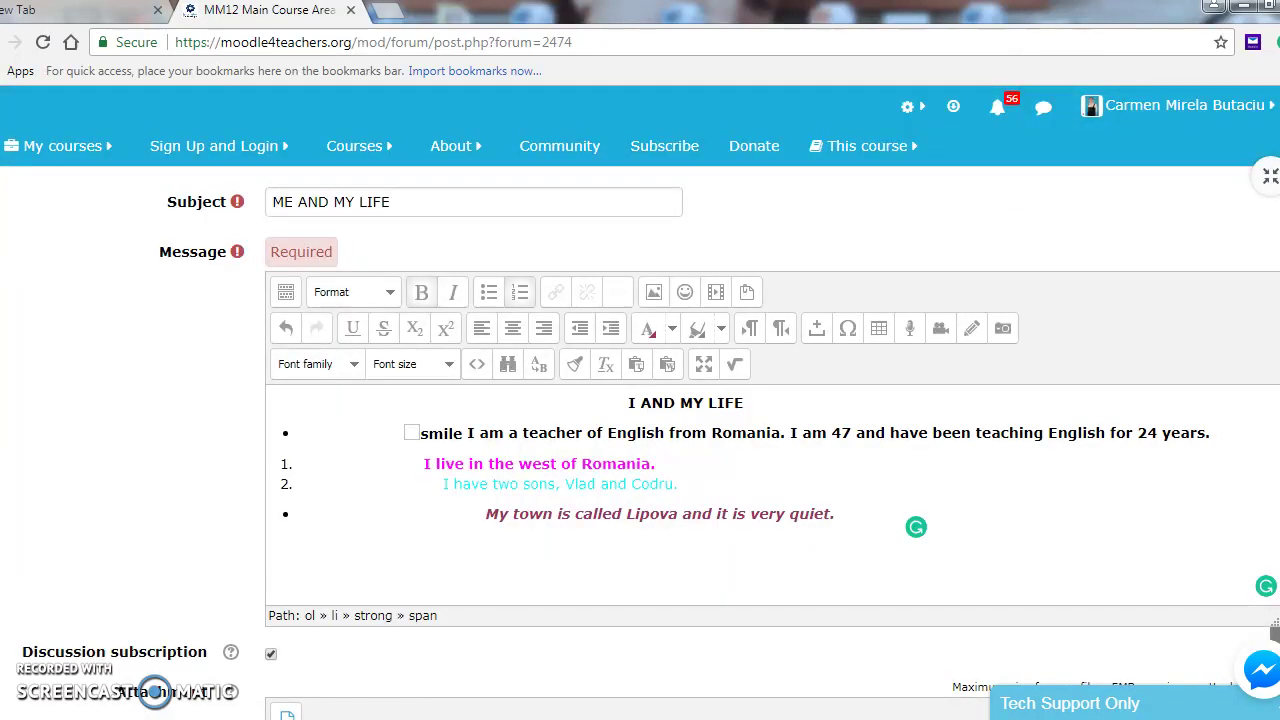
Shrink the browser window to expose the desktop and open the Downloads folder in Windows Explorer
{"action": "left_click", "coordinate": [1266, 8]}
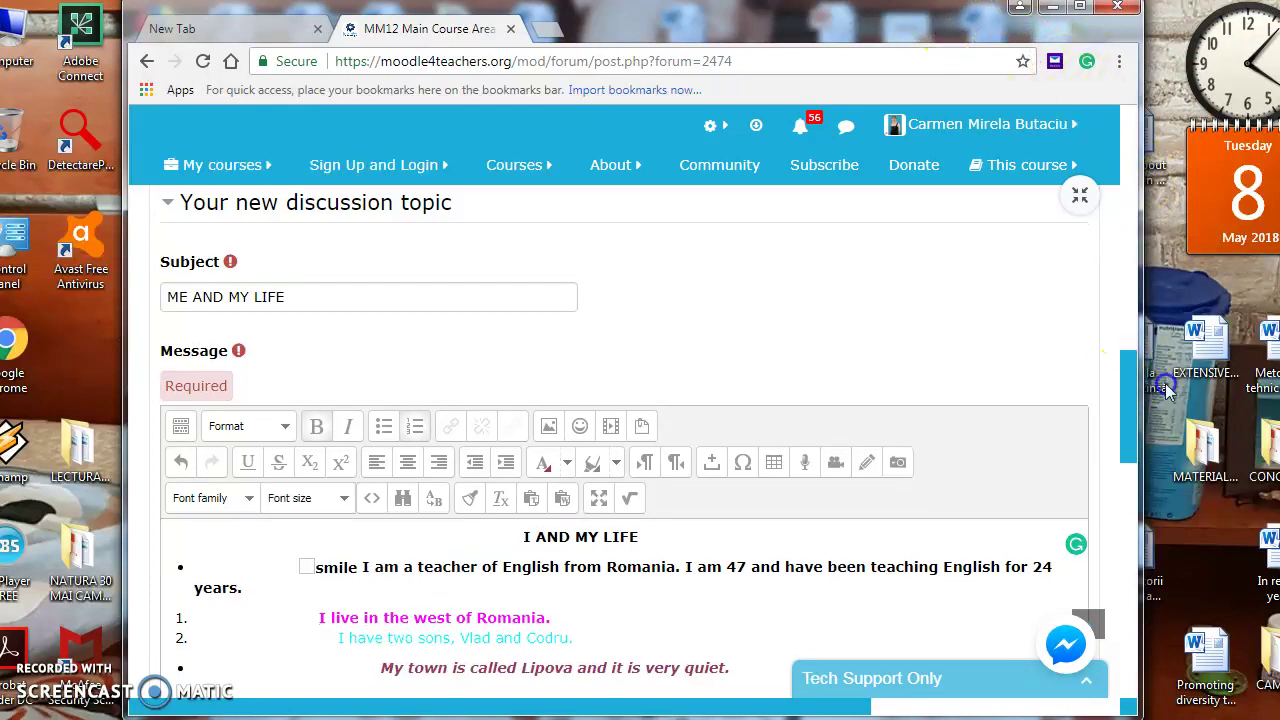
{"action": "scroll", "coordinate": [1127, 385], "scroll_direction": "down", "scroll_amount": 1}
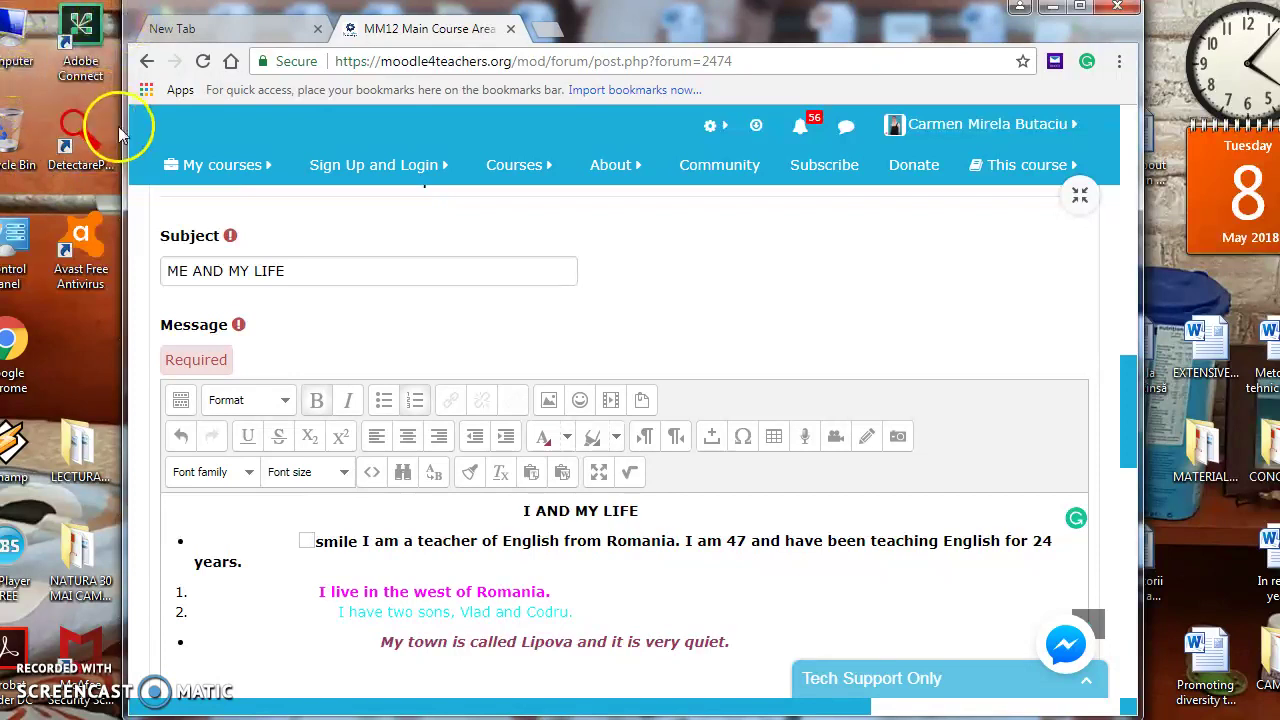
{"action": "double_click", "coordinate": [36, 68]}
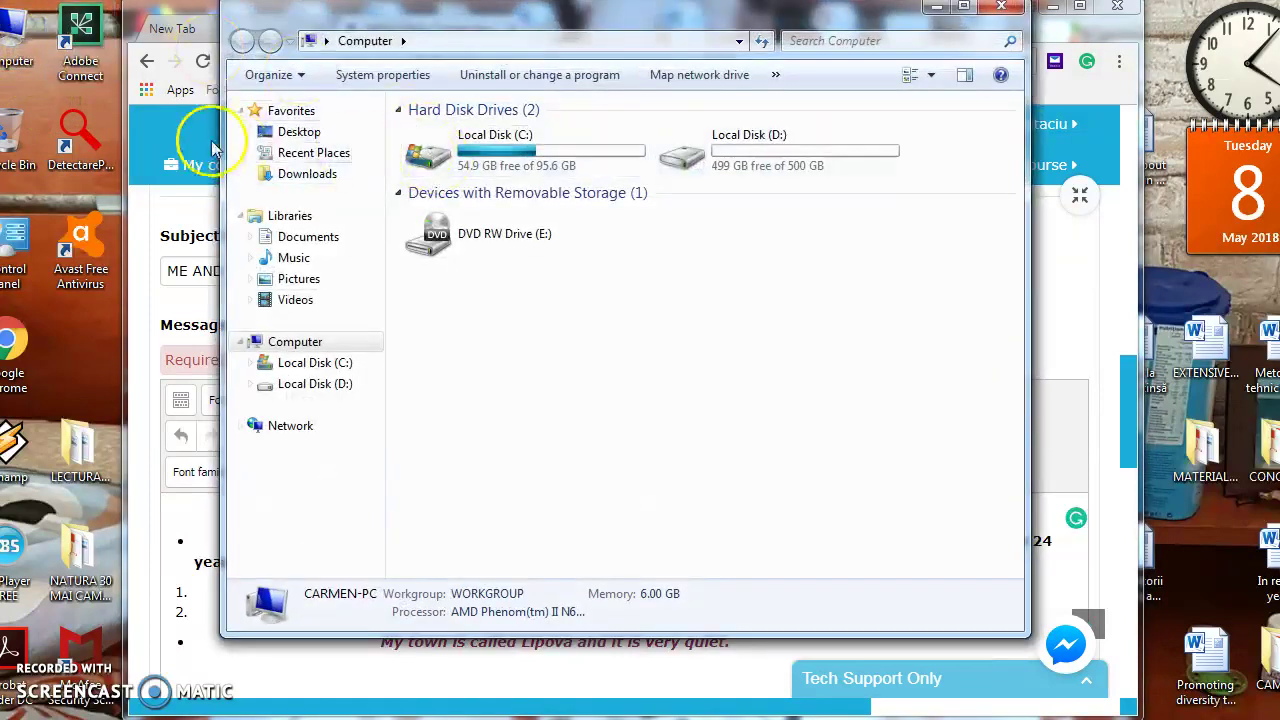
{"action": "left_click", "coordinate": [300, 173]}
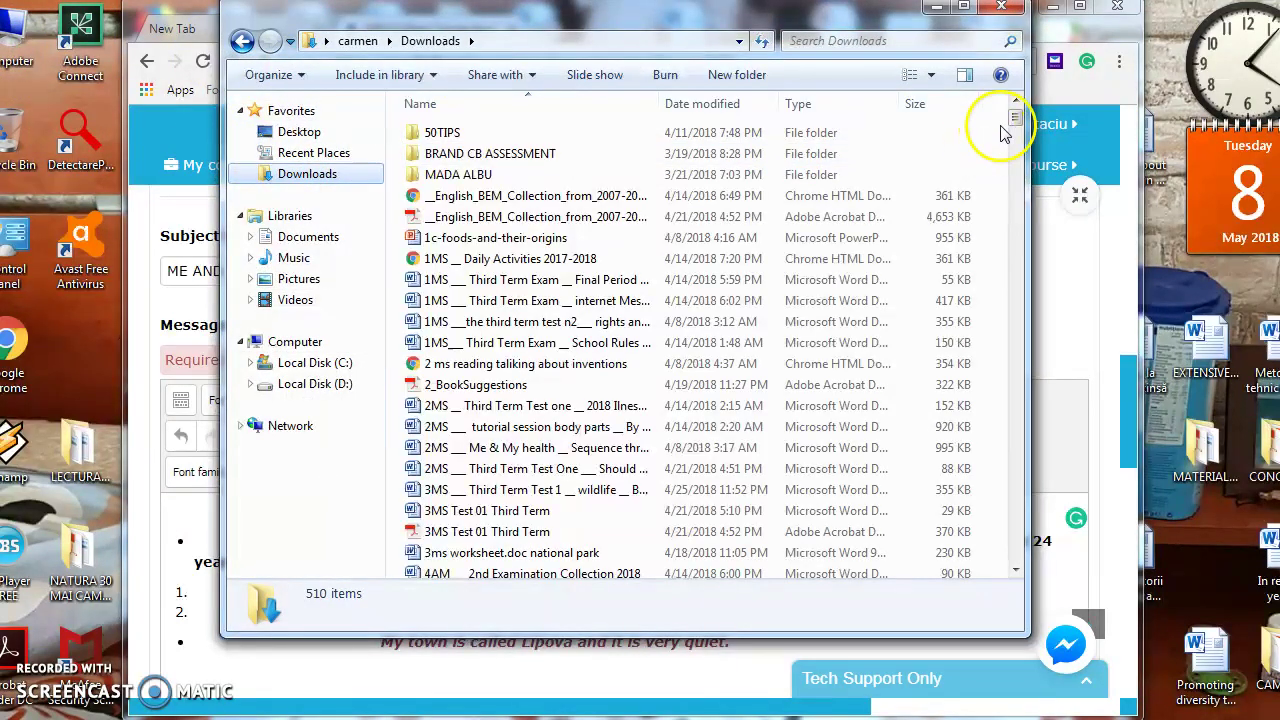
Copy the POZAEU JPEG image from the Downloads folder, close Explorer and paste the image onto the desktop
{"action": "left_click_drag", "start_coordinate": [1015, 117], "coordinate": [1007, 455]}
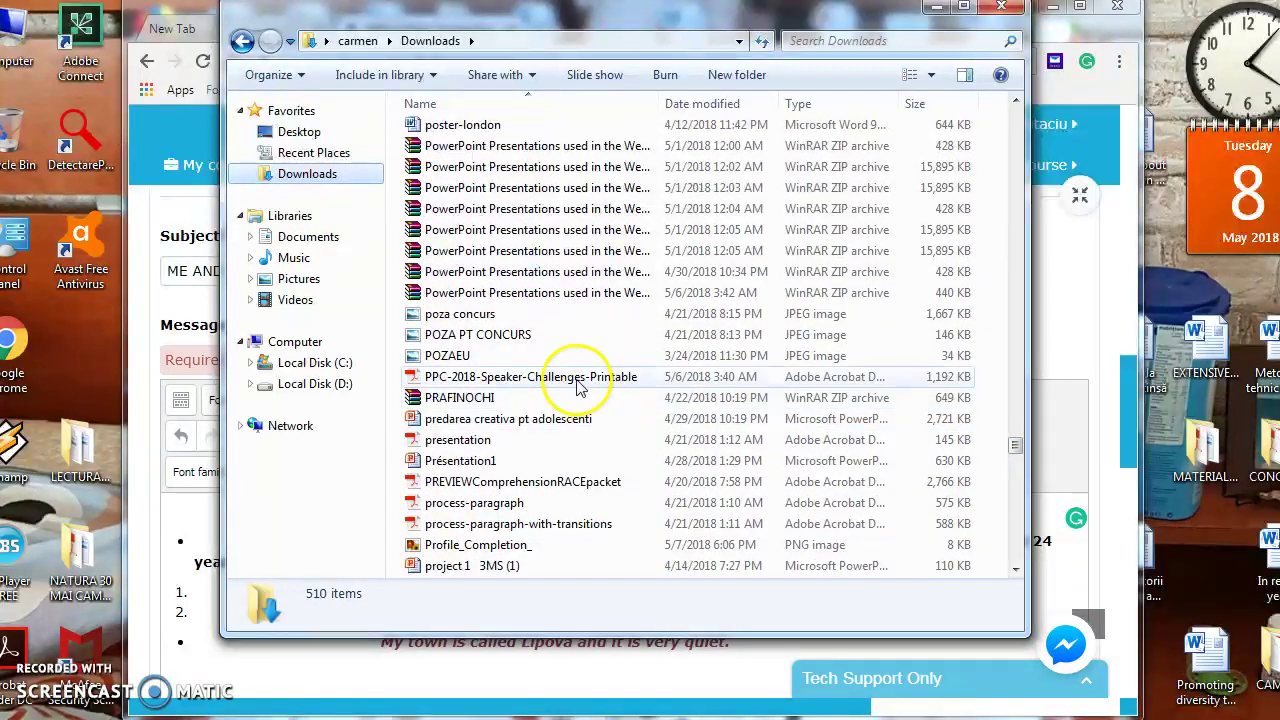
{"action": "left_click", "coordinate": [540, 359]}
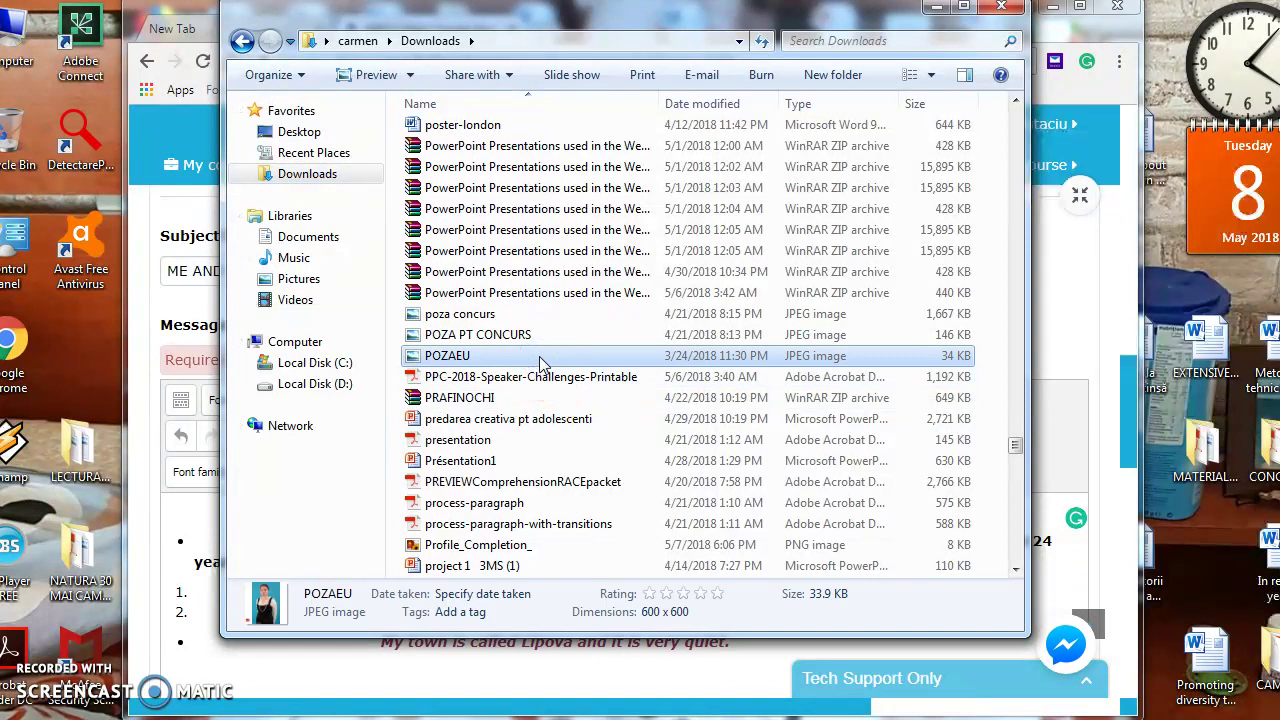
{"action": "right_click", "coordinate": [540, 359]}
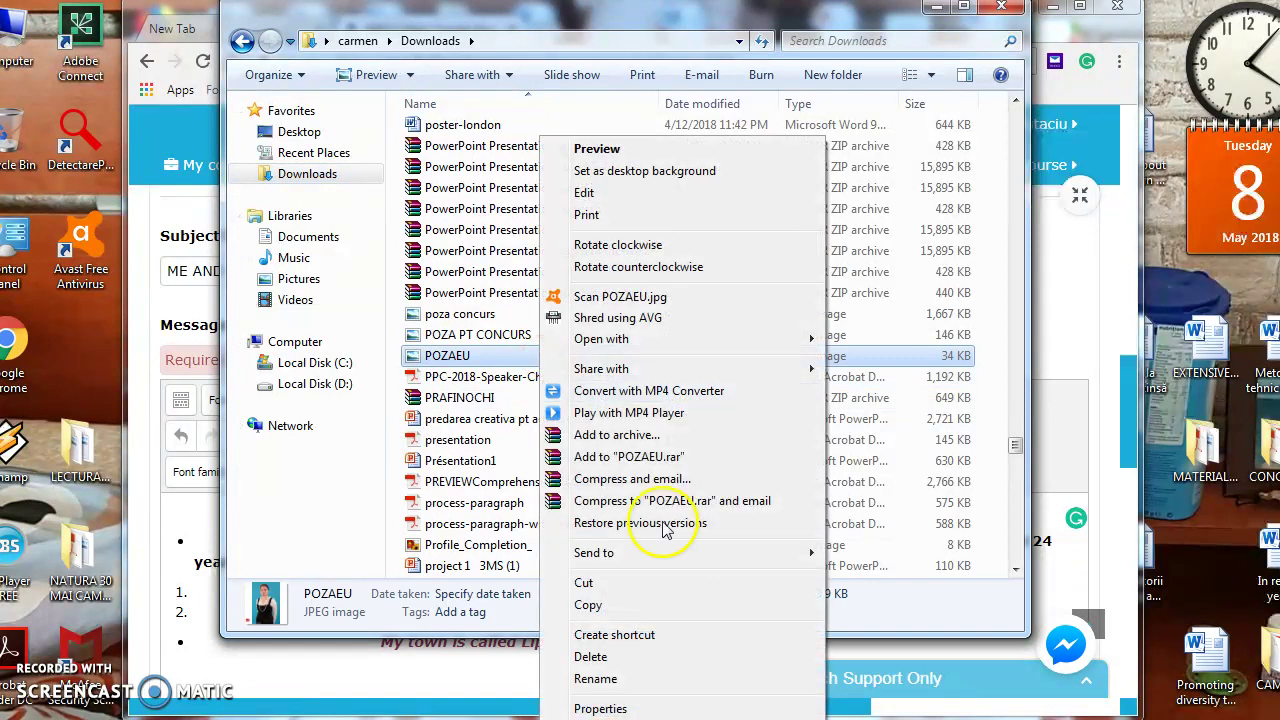
{"action": "left_click", "coordinate": [608, 607]}
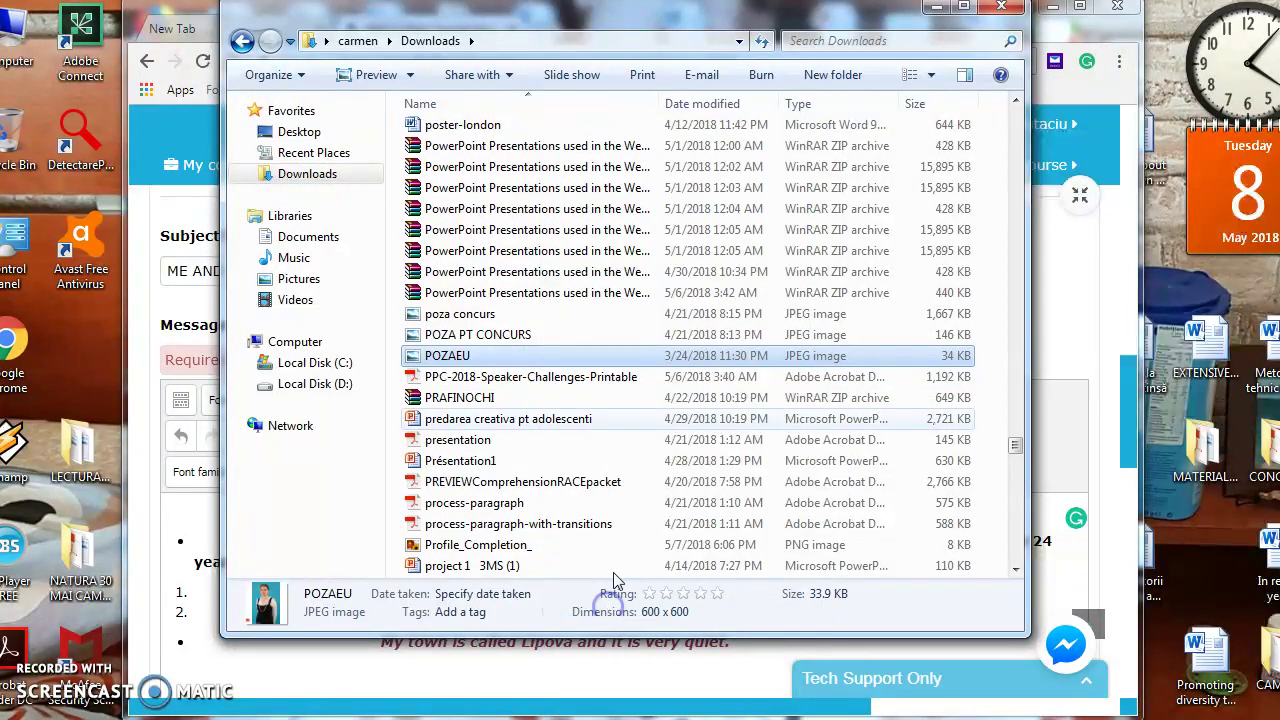
{"action": "left_click", "coordinate": [1005, 8]}
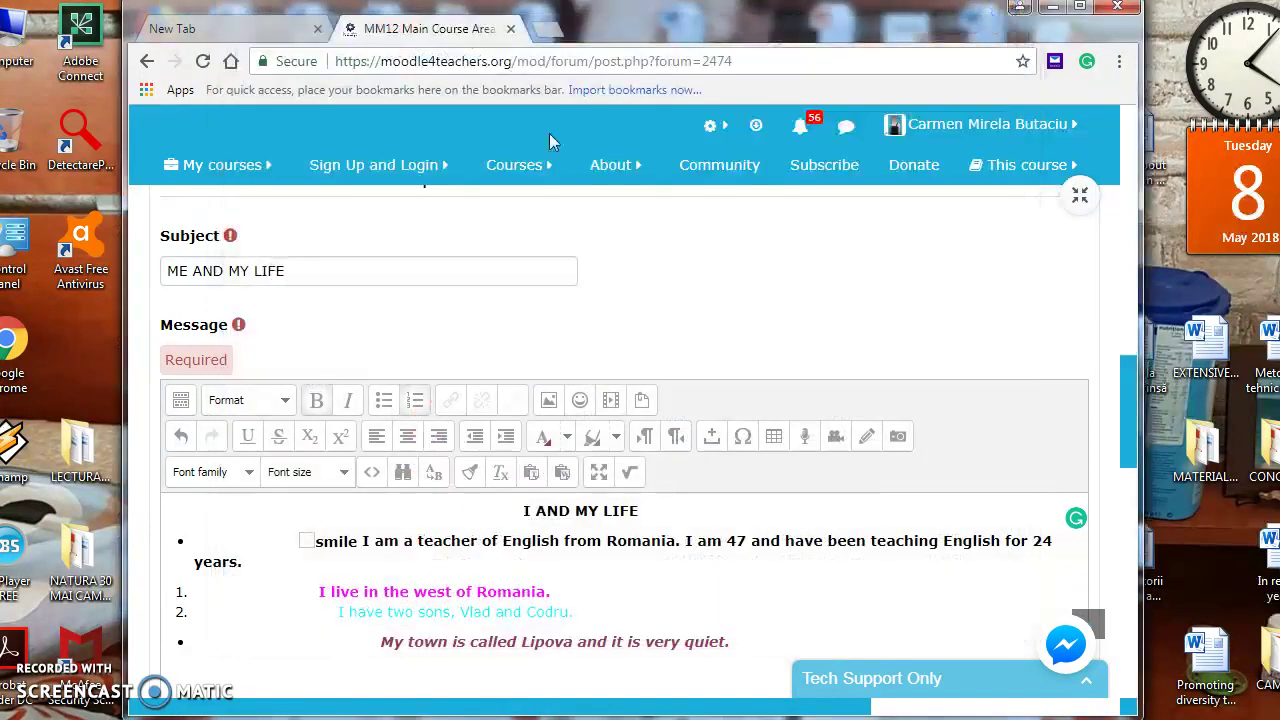
{"action": "right_click", "coordinate": [79, 321]}
{"action": "left_click", "coordinate": [128, 408]}
{"action": "left_click", "coordinate": [99, 371]}
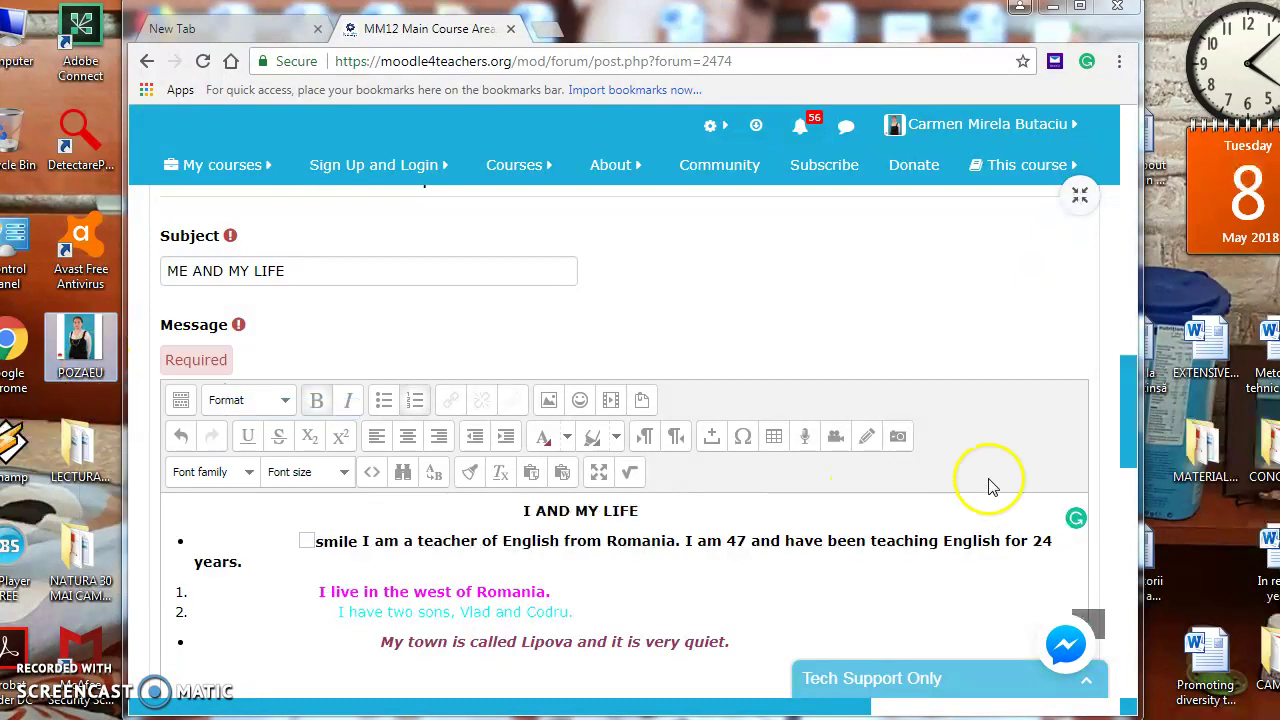
Attach the POZAEU image from the desktop to the forum post's attachment area in the browser
{"action": "left_click", "coordinate": [1125, 422]}
{"action": "left_click_drag", "start_coordinate": [1125, 422], "coordinate": [1134, 542]}
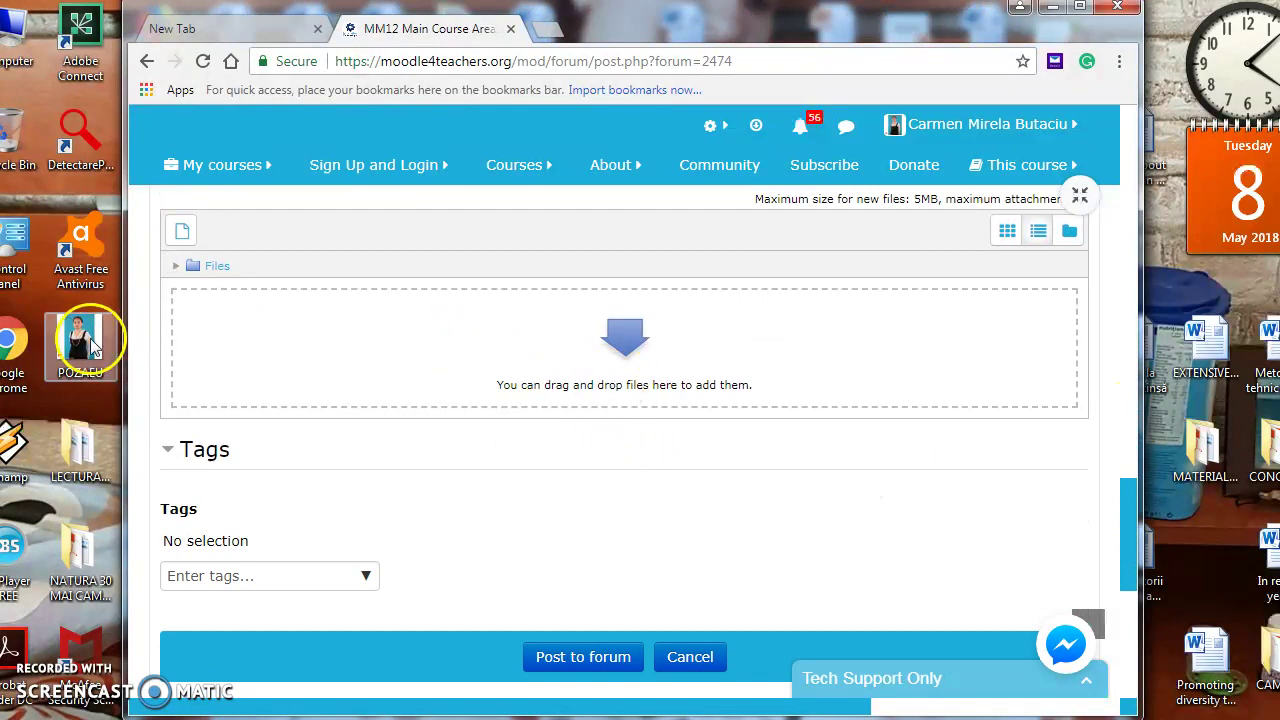
{"action": "left_click_drag", "start_coordinate": [95, 345], "coordinate": [670, 345]}
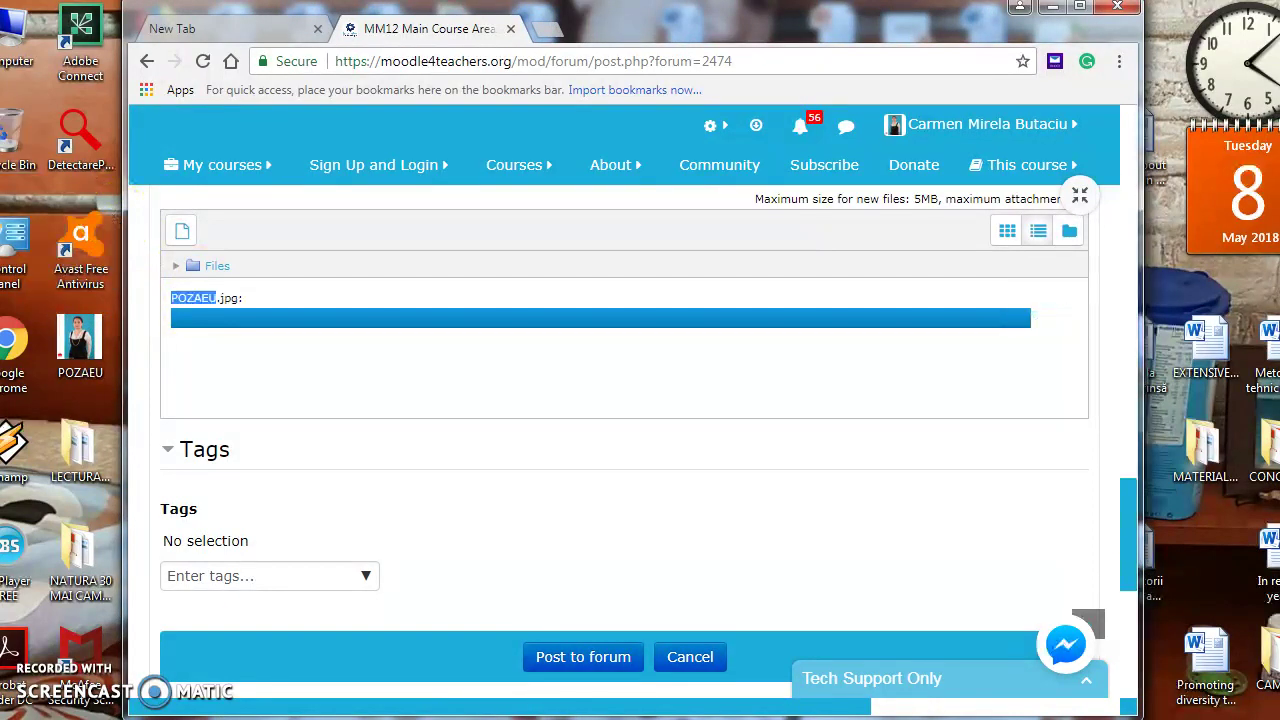
Open the Downloads folder in Windows Explorer and go to its numbered JPEG images
{"action": "double_click", "coordinate": [13, 68]}
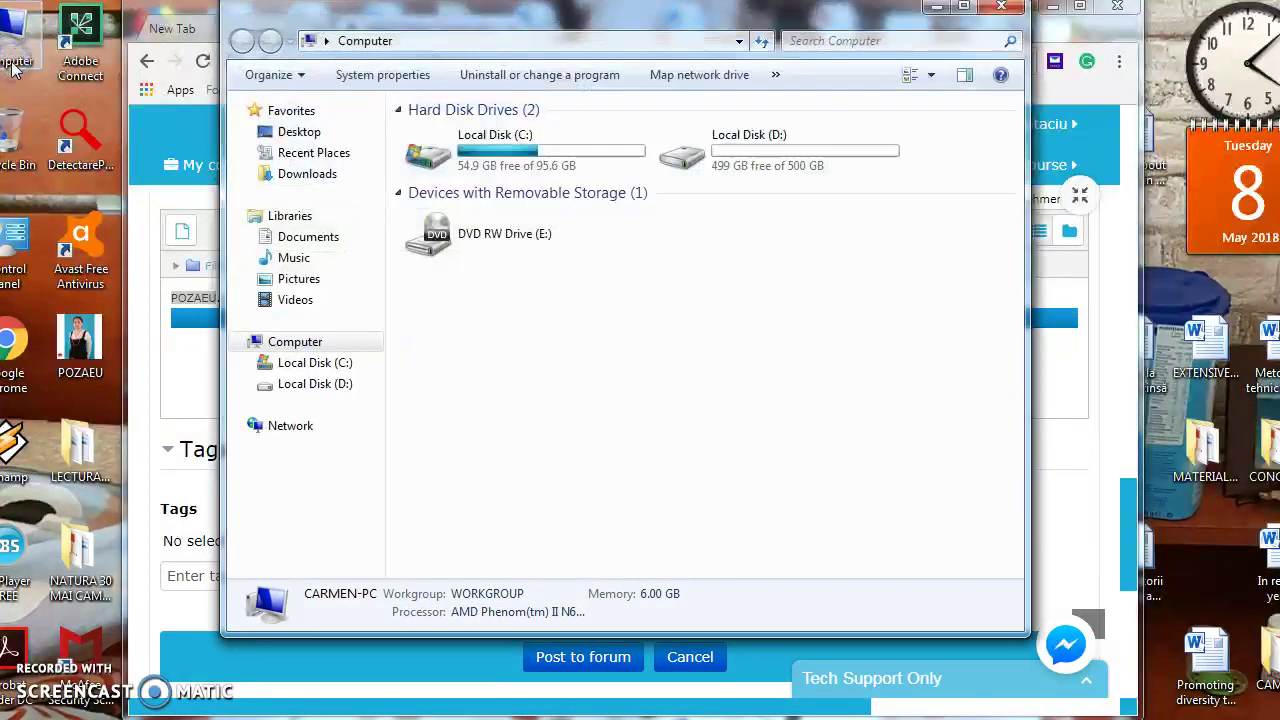
{"action": "left_click", "coordinate": [306, 180]}
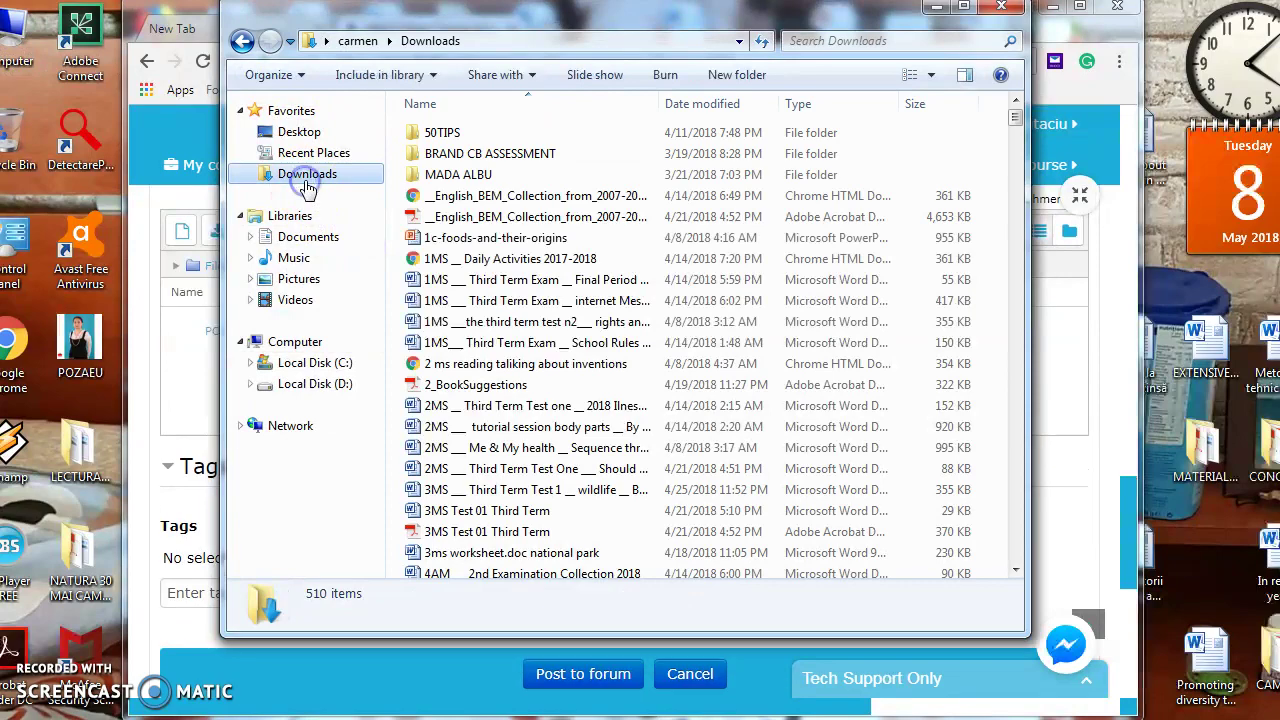
{"action": "left_click_drag", "start_coordinate": [1014, 117], "coordinate": [1010, 155]}
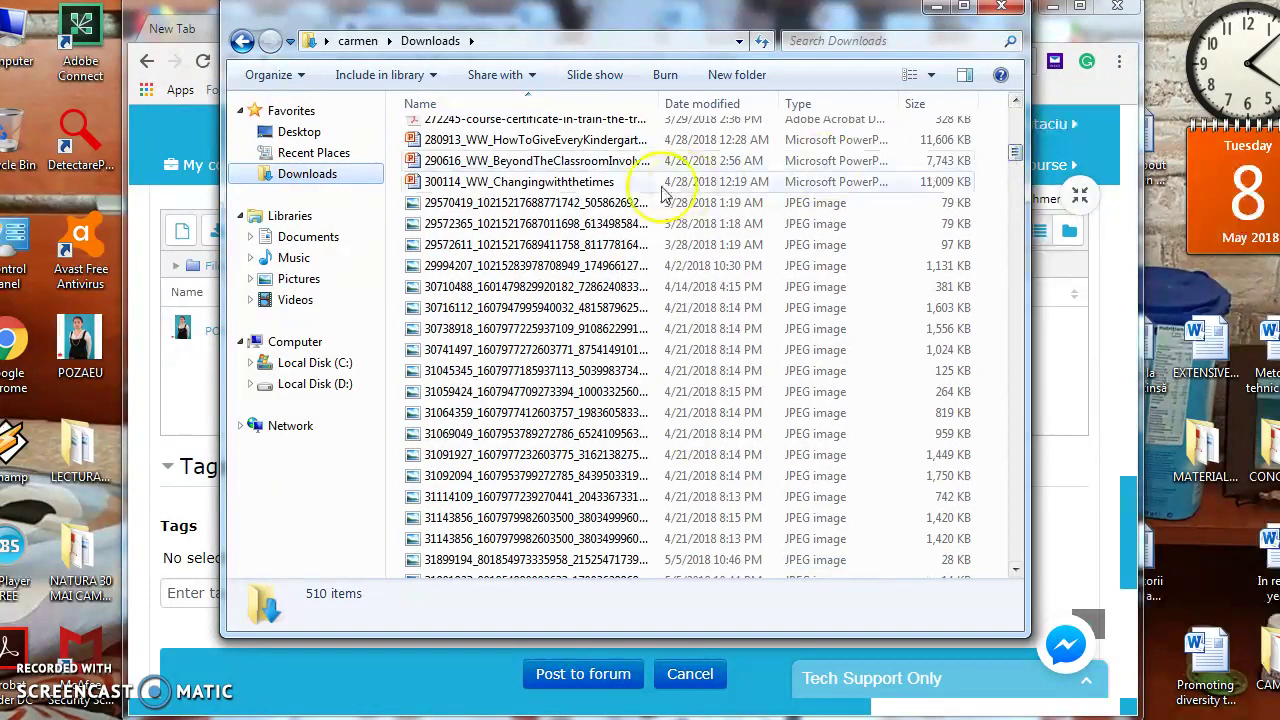
Preview the numbered JPEG photos in the Downloads folder one by one to find a picture to attach
{"action": "left_click", "coordinate": [549, 497]}
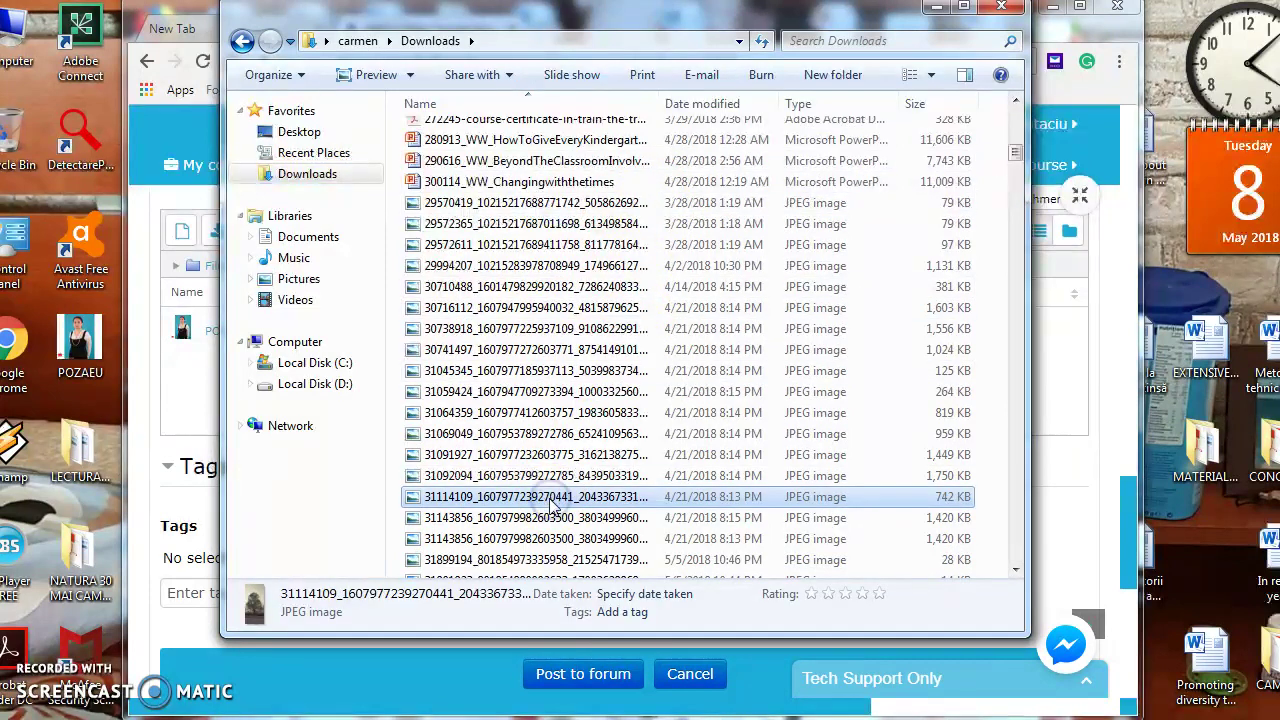
{"action": "left_click", "coordinate": [541, 480]}
{"action": "left_click", "coordinate": [532, 433]}
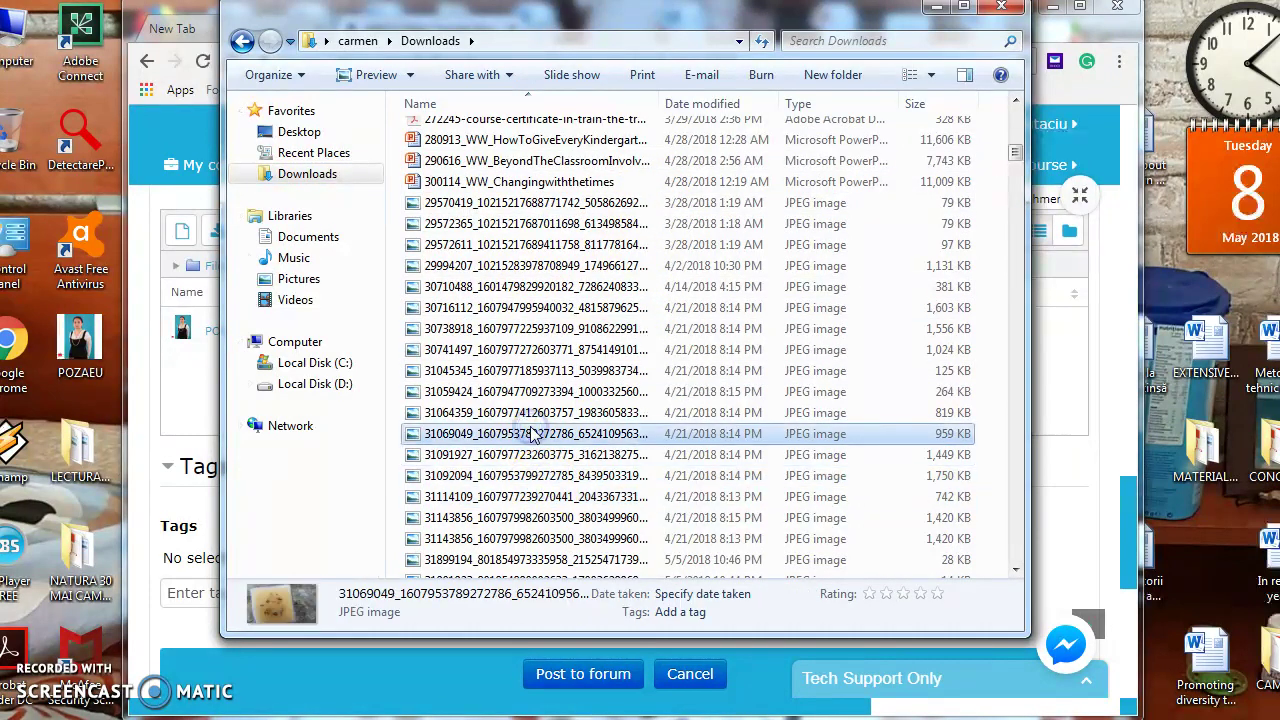
{"action": "left_click", "coordinate": [525, 391]}
{"action": "left_click", "coordinate": [518, 371]}
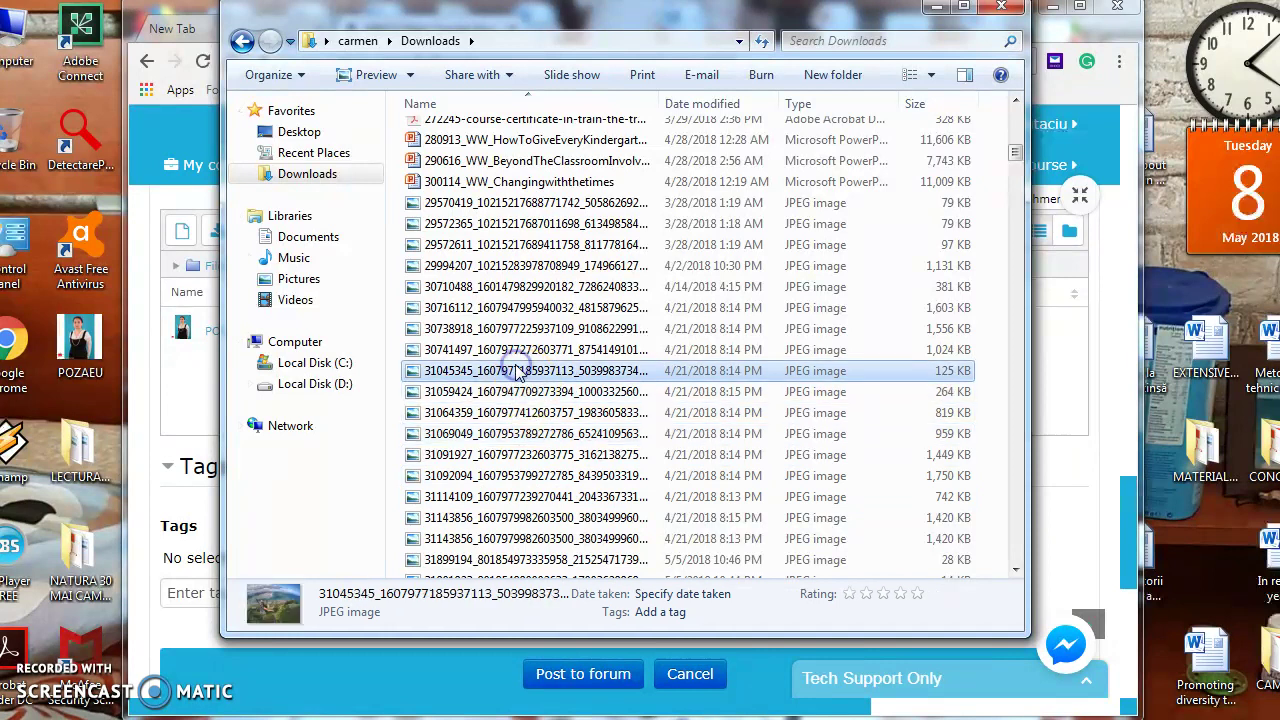
{"action": "left_click", "coordinate": [513, 350]}
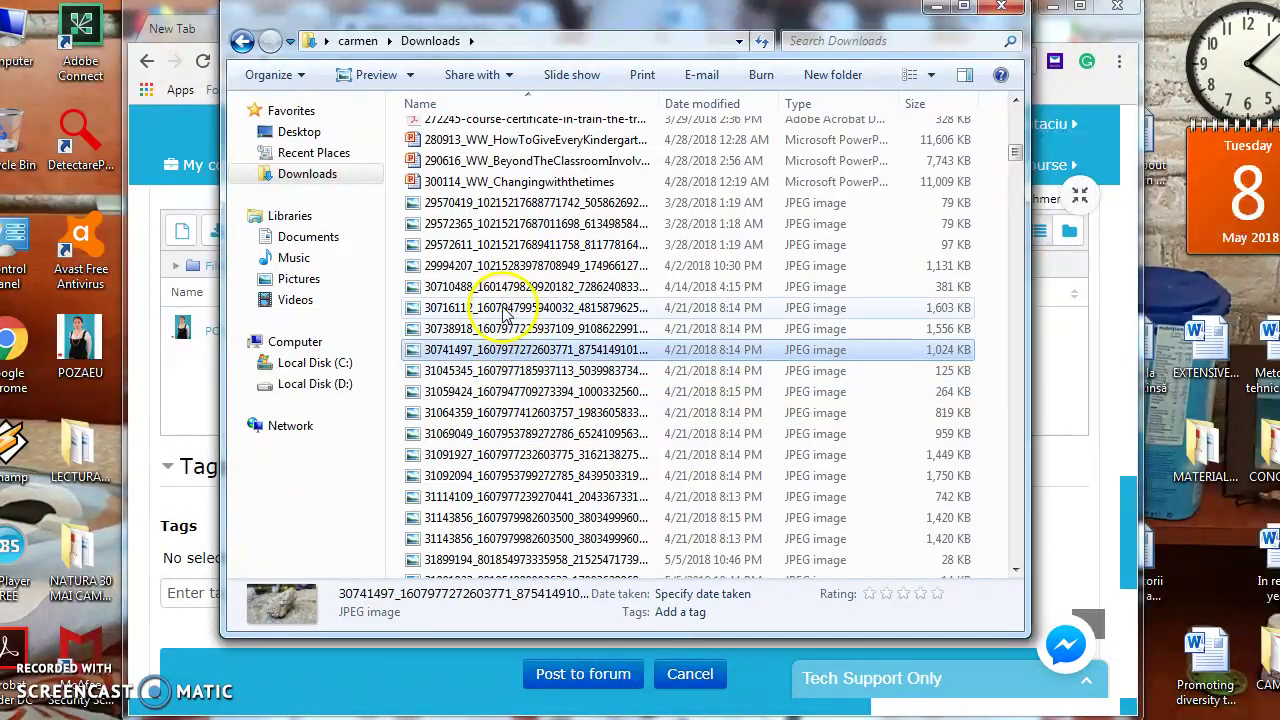
{"action": "left_click", "coordinate": [505, 309]}
{"action": "left_click", "coordinate": [494, 266]}
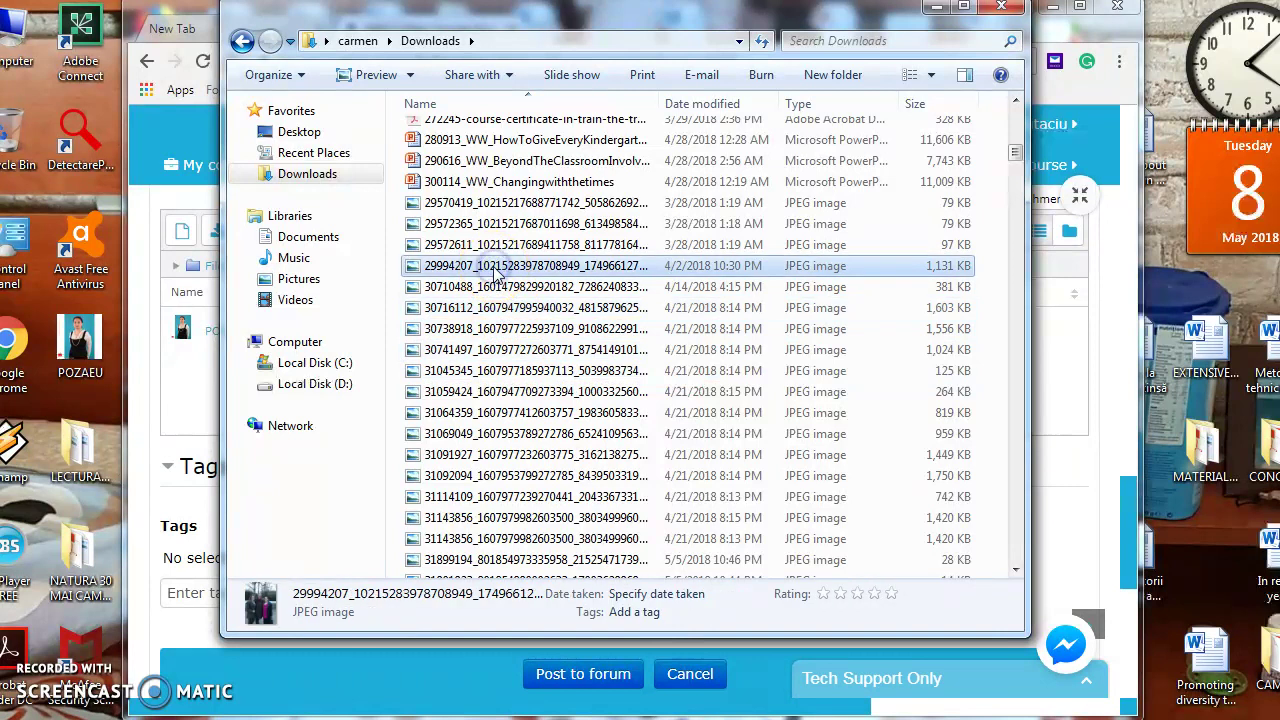
{"action": "left_click", "coordinate": [492, 328]}
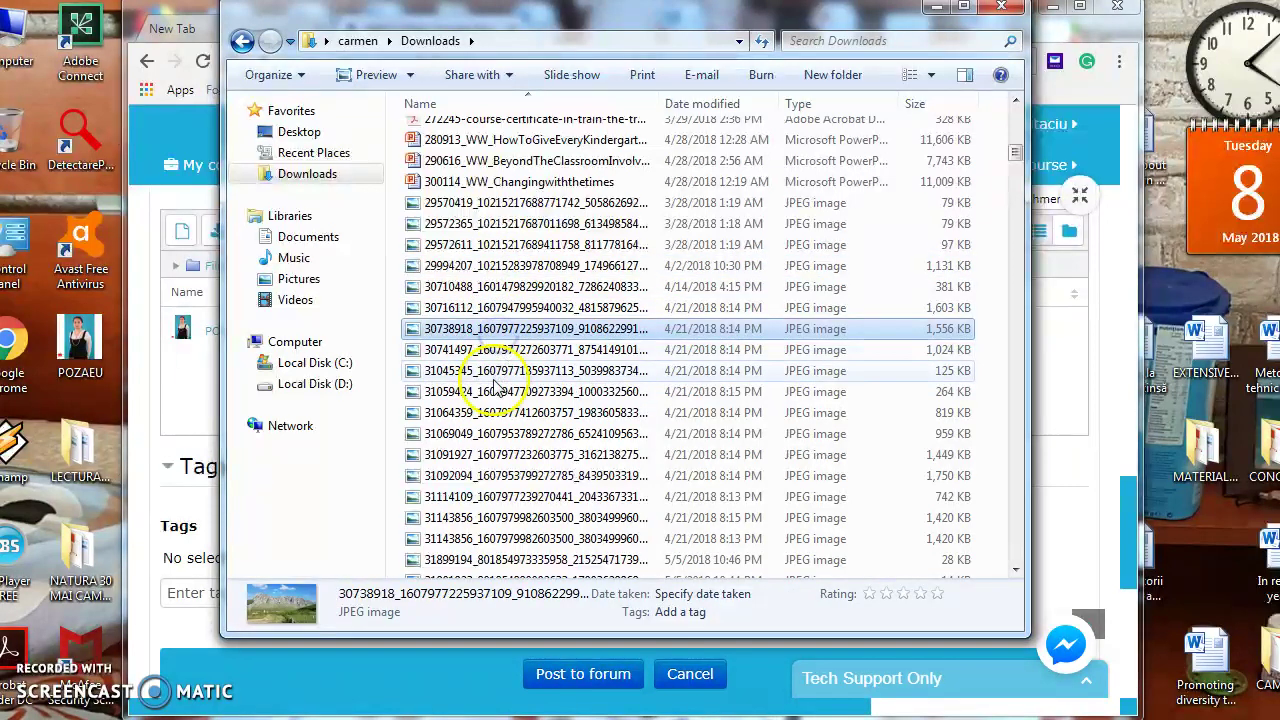
{"action": "left_click", "coordinate": [491, 371]}
{"action": "left_click", "coordinate": [492, 392]}
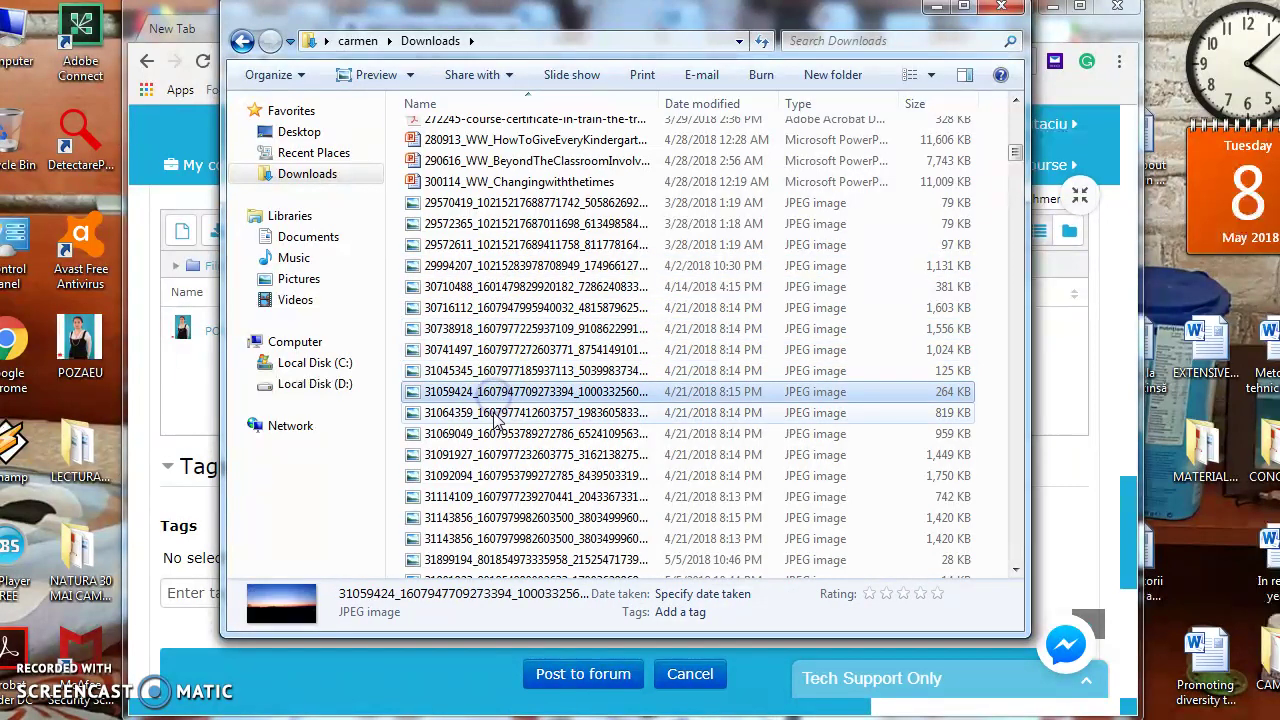
{"action": "left_click", "coordinate": [497, 433]}
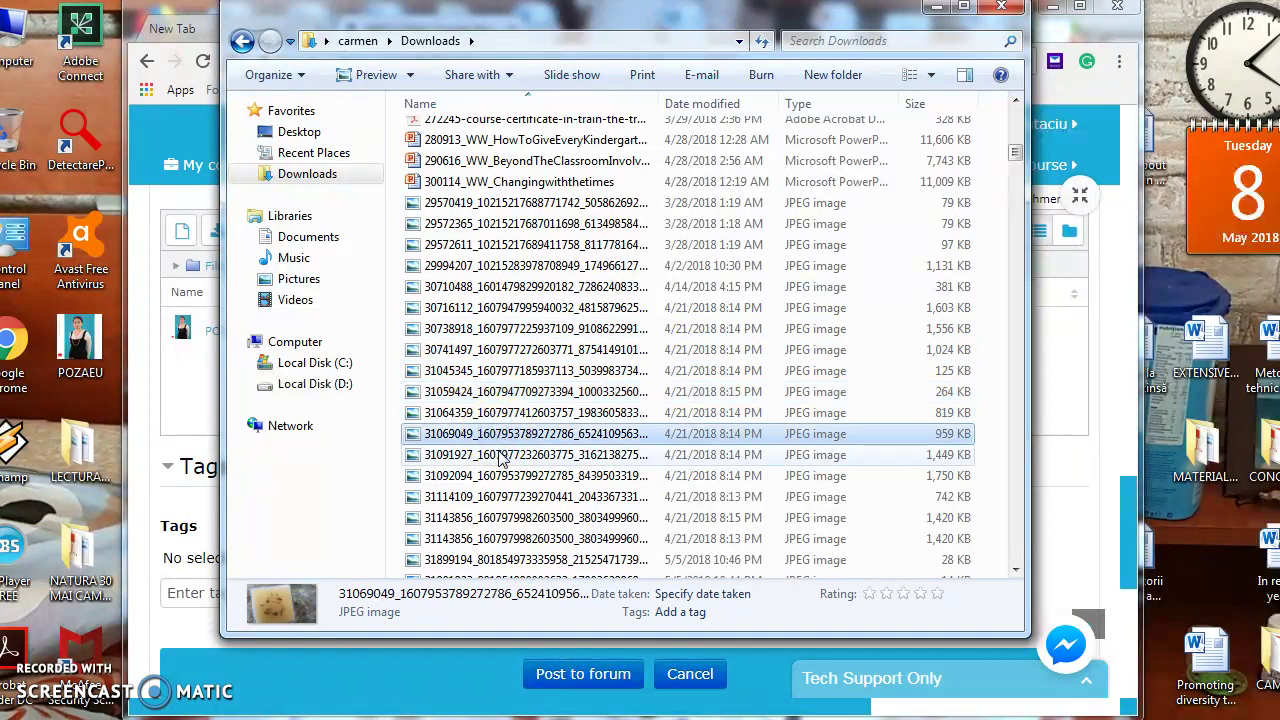
{"action": "left_click", "coordinate": [500, 455]}
{"action": "left_click", "coordinate": [500, 476]}
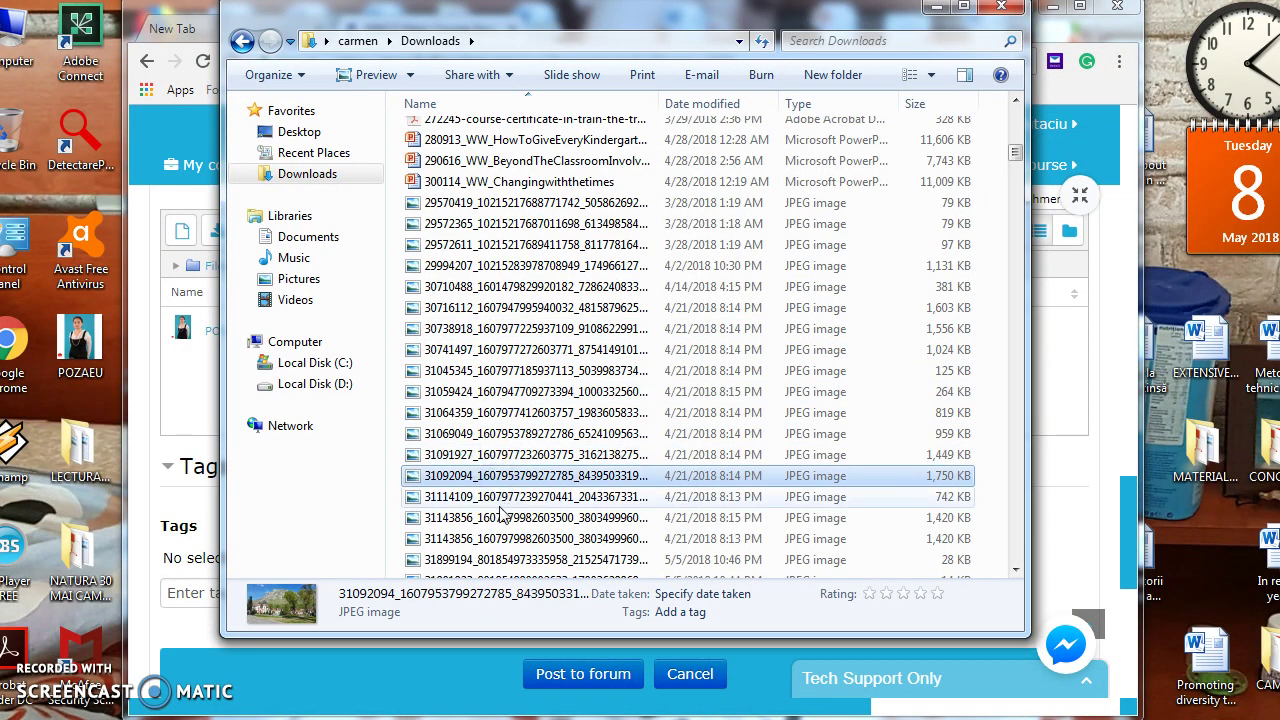
{"action": "left_click", "coordinate": [496, 497]}
{"action": "left_click", "coordinate": [500, 518]}
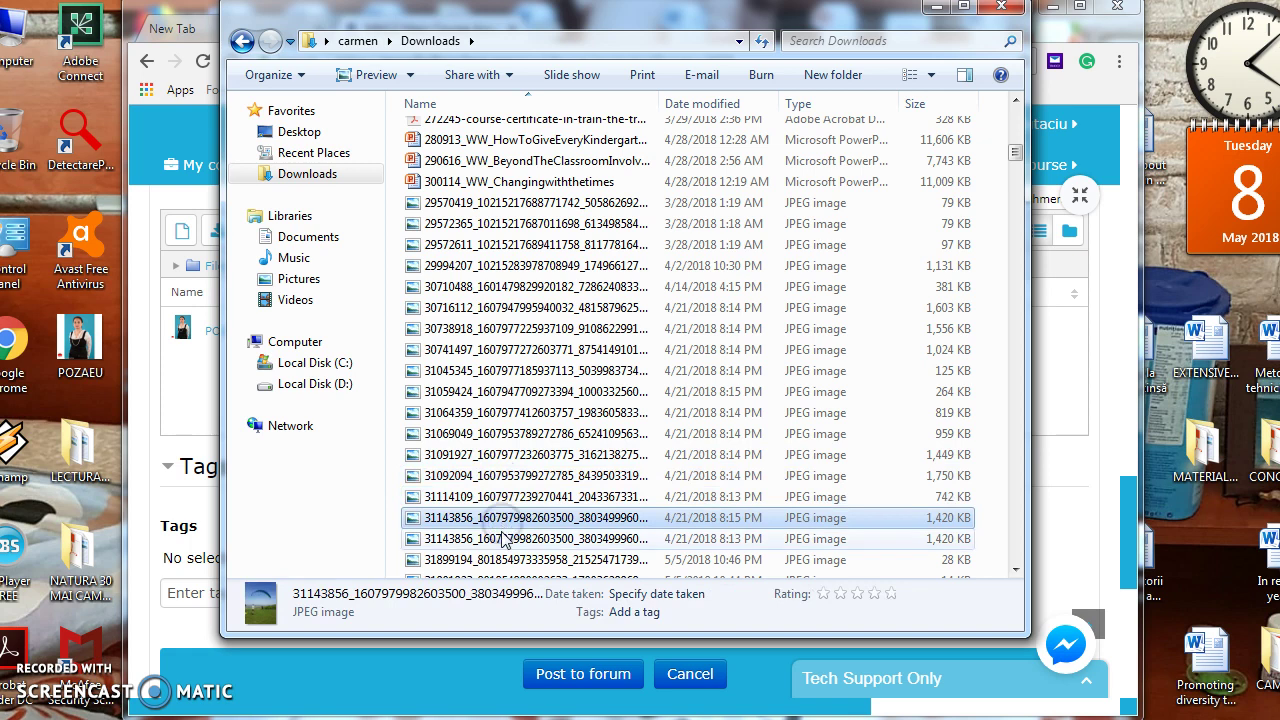
Copy the 31143856 JPEG image dated 4/21/2018 8:15 PM from the Downloads folder and paste it onto the desktop
{"action": "left_click", "coordinate": [532, 522]}
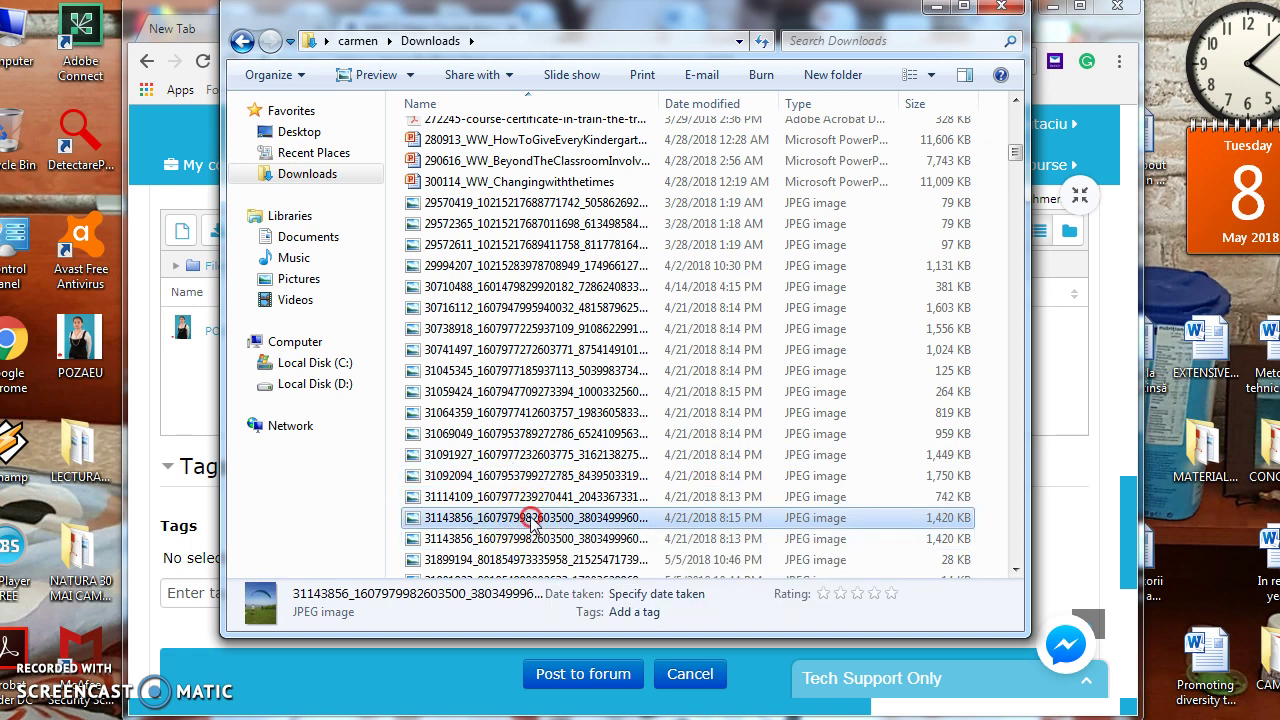
{"action": "right_click", "coordinate": [531, 518]}
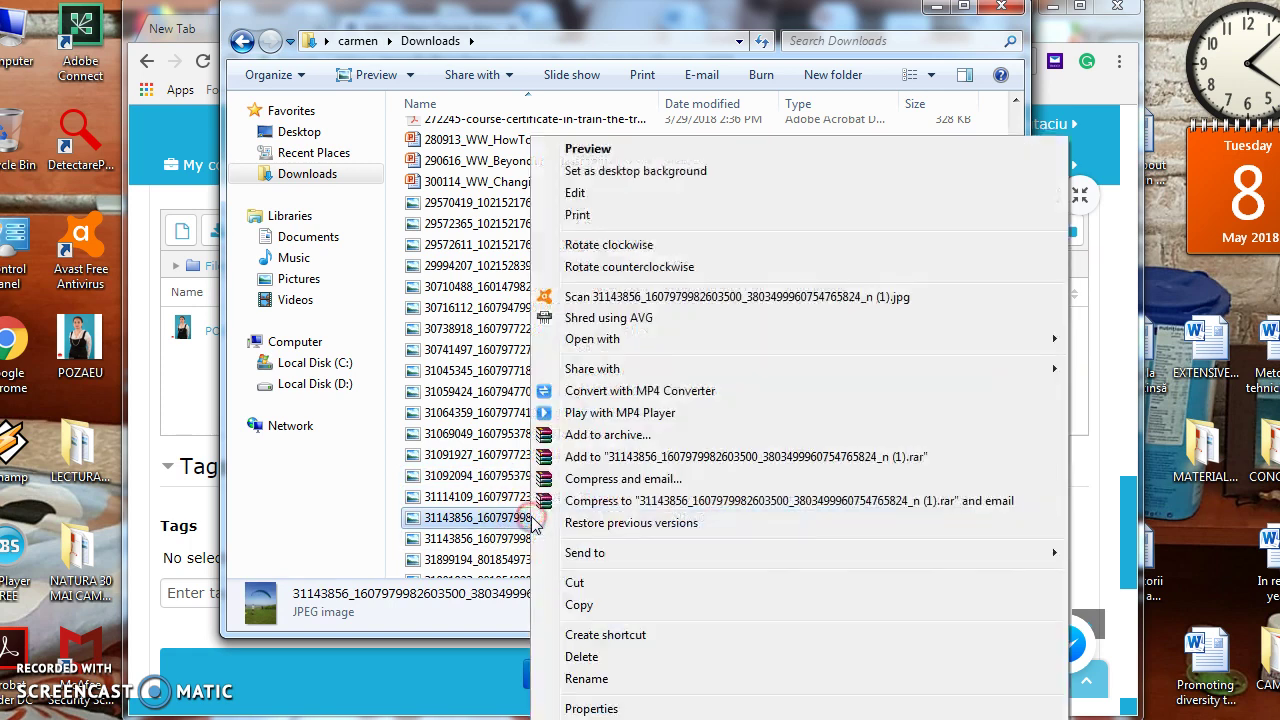
{"action": "left_click", "coordinate": [580, 605]}
{"action": "left_click", "coordinate": [54, 379]}
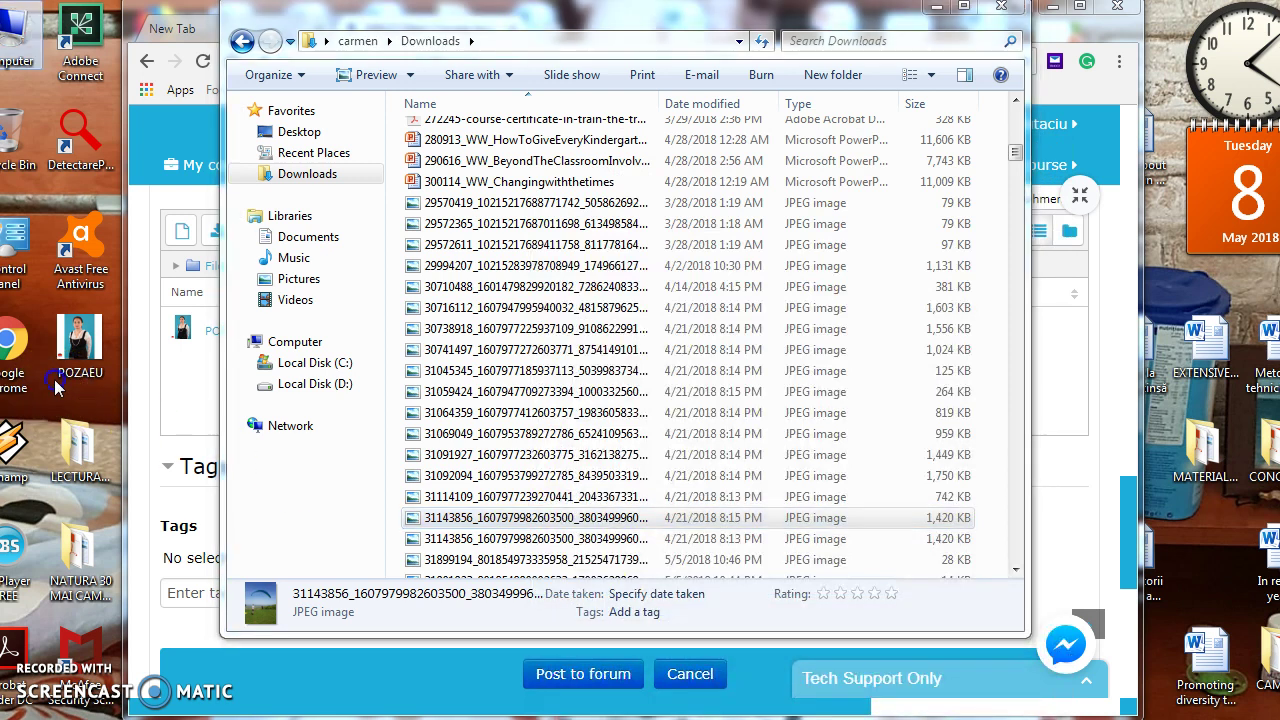
{"action": "right_click", "coordinate": [55, 379]}
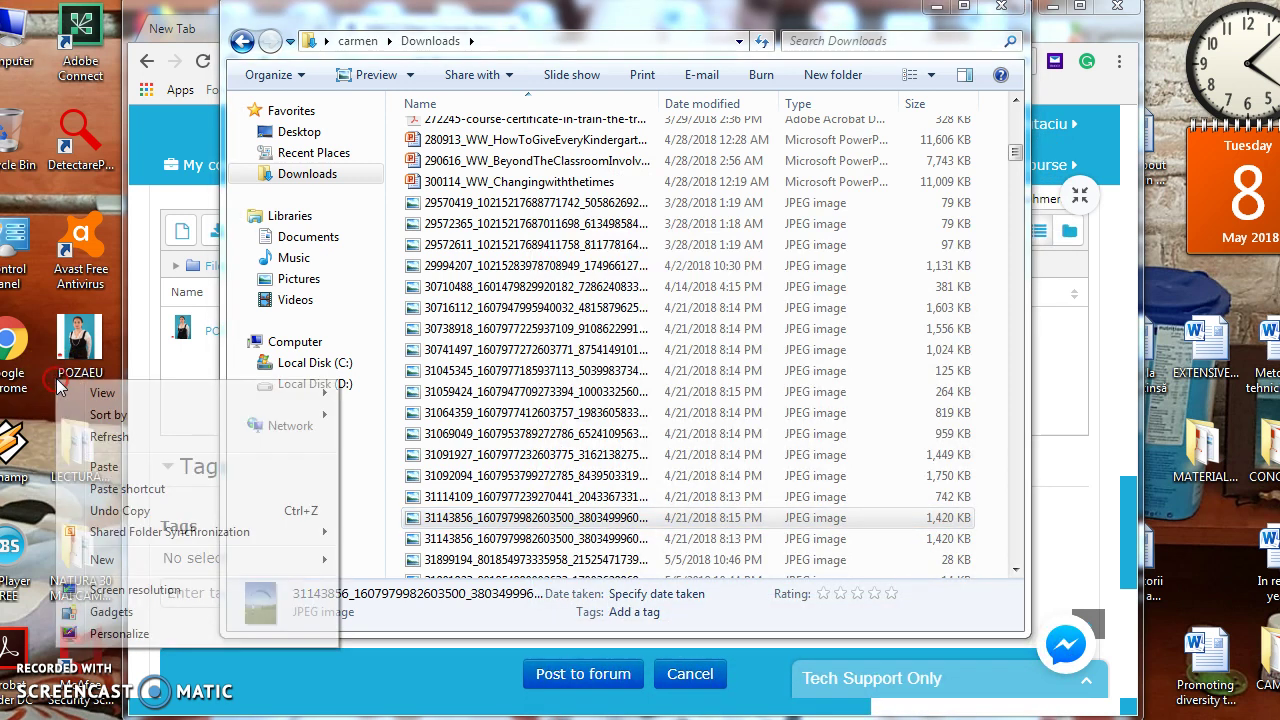
{"action": "left_click", "coordinate": [110, 466]}
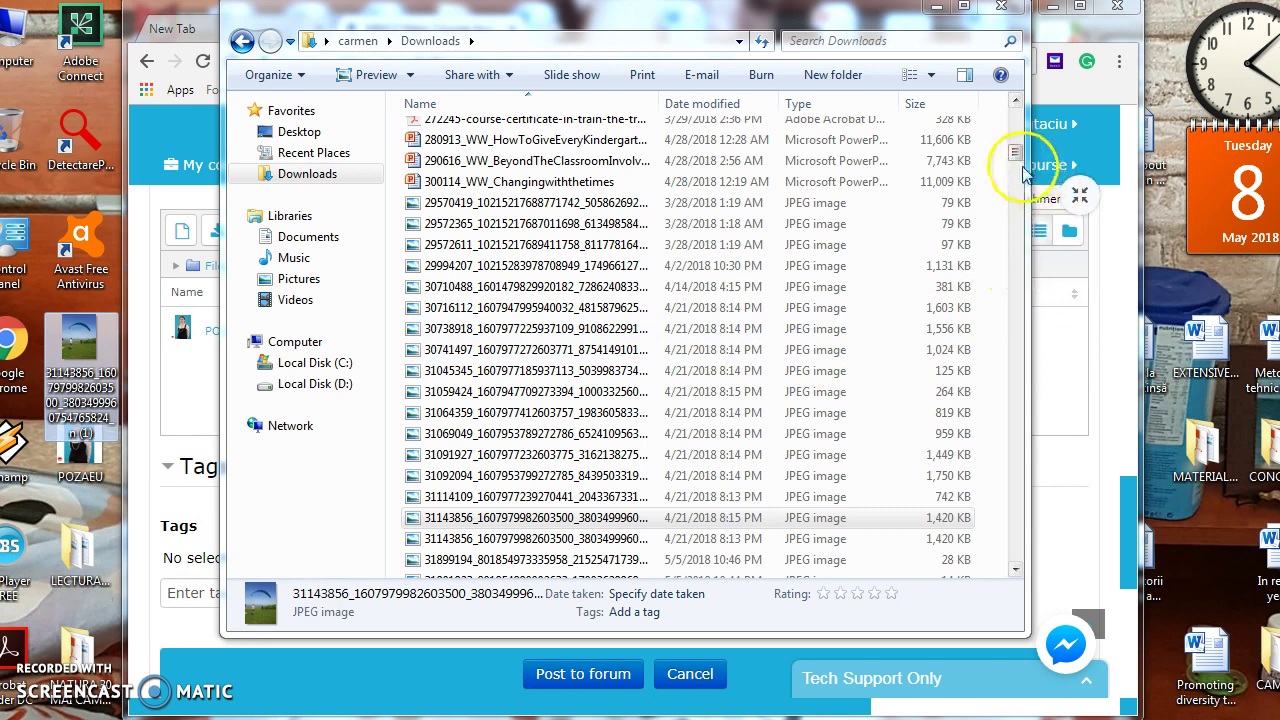
Find the PATRICK JPEG image further down in the Downloads folder and copy it
{"action": "left_click_drag", "start_coordinate": [1015, 158], "coordinate": [1014, 422]}
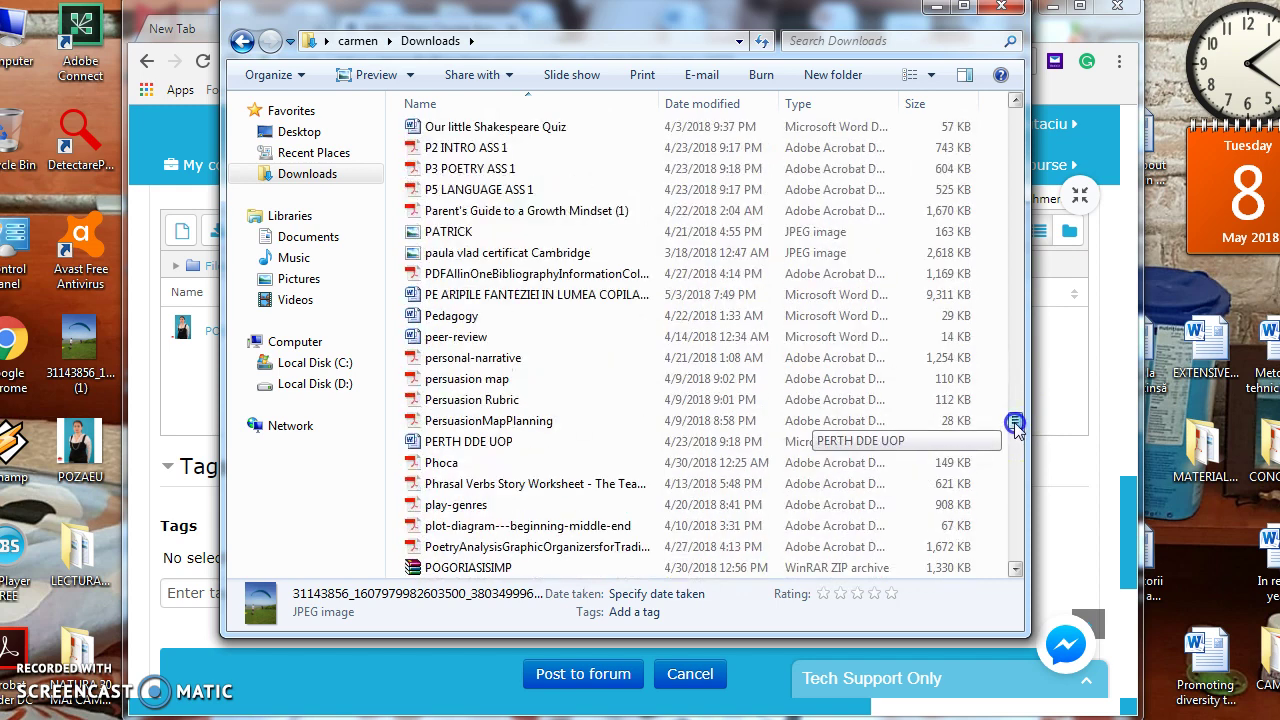
{"action": "right_click", "coordinate": [491, 234]}
{"action": "left_click", "coordinate": [473, 232]}
{"action": "right_click", "coordinate": [410, 215]}
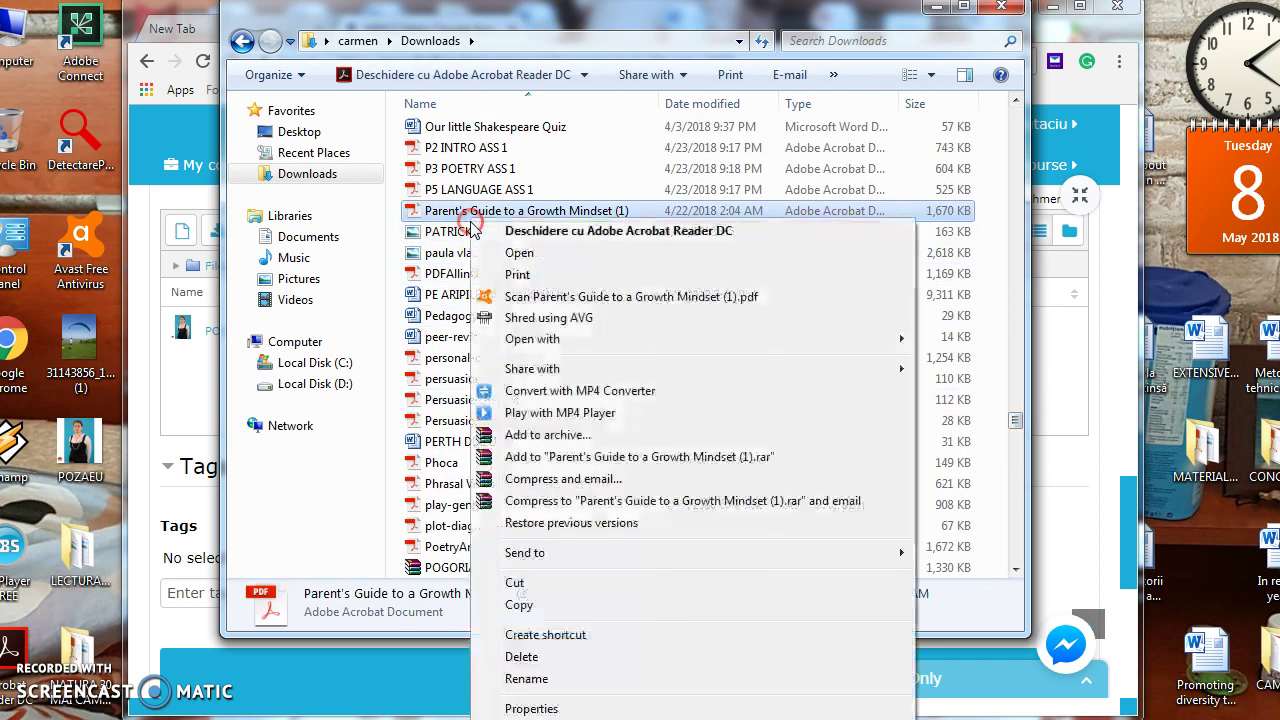
{"action": "left_click", "coordinate": [468, 232]}
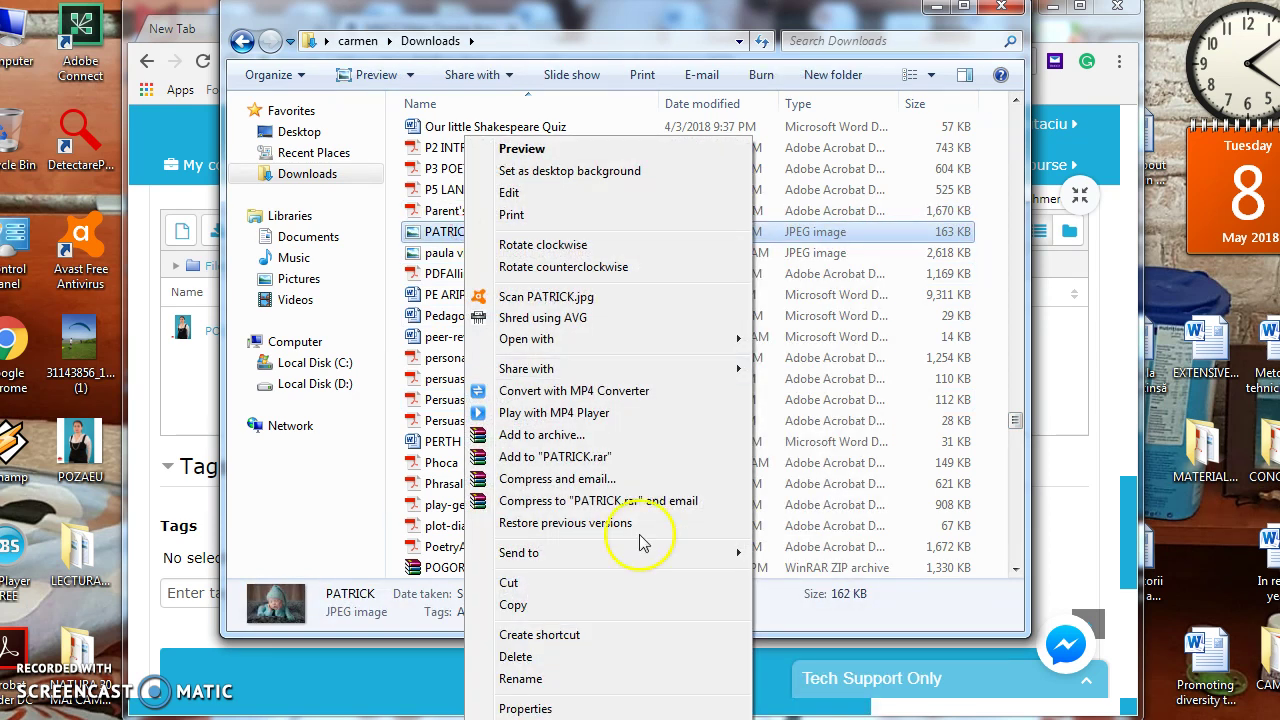
{"action": "left_click", "coordinate": [537, 612]}
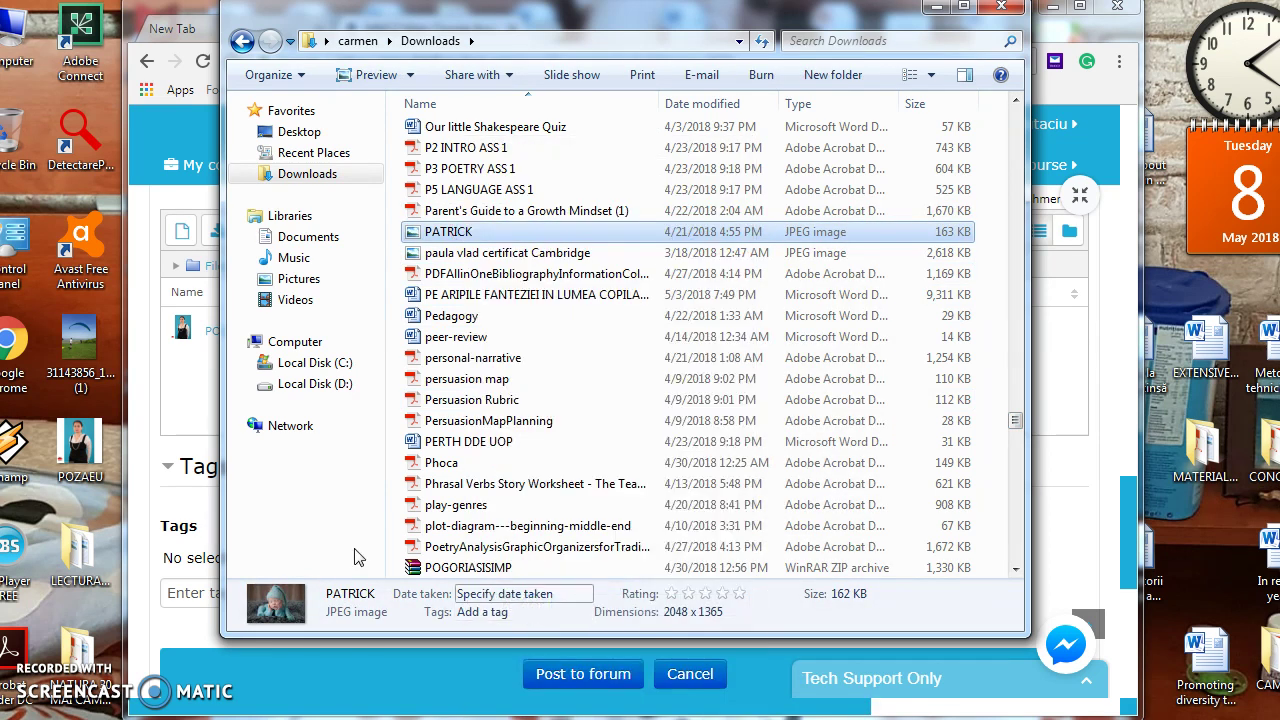
{"action": "left_click", "coordinate": [45, 388]}
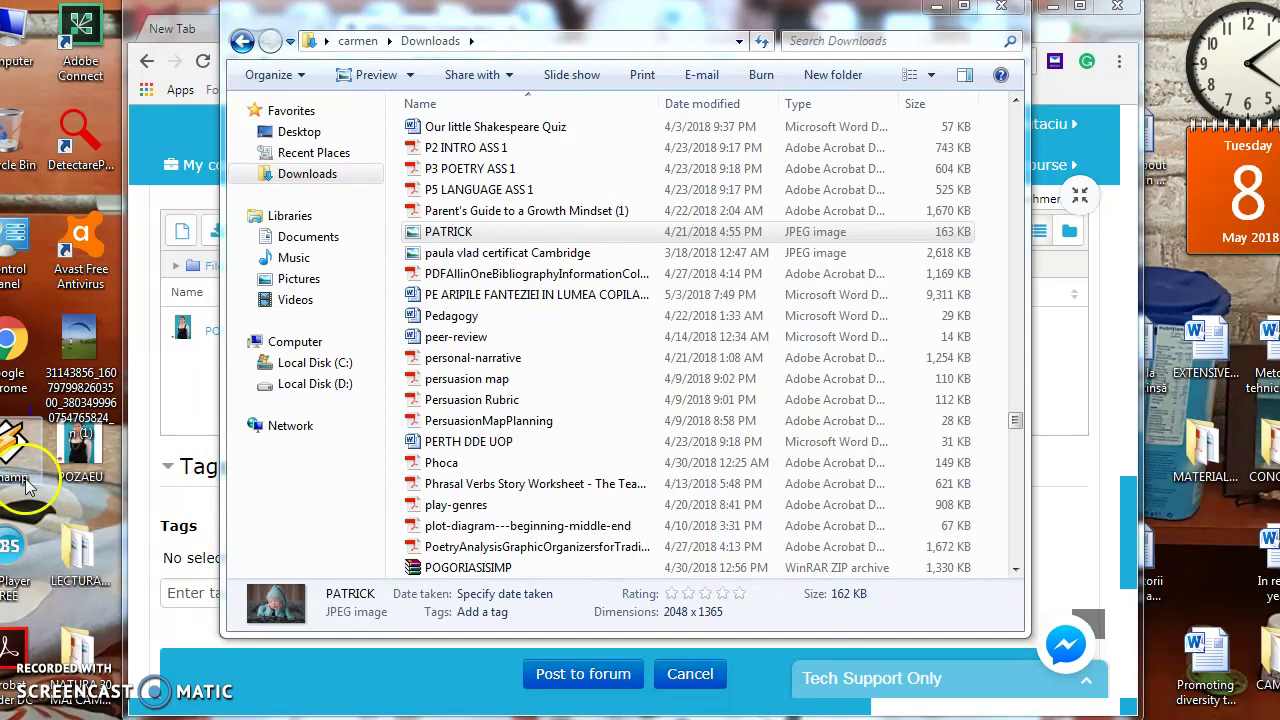
Paste a fresh copy of the PATRICK image onto the desktop and close the Explorer window
{"action": "left_click", "coordinate": [505, 232]}
{"action": "right_click", "coordinate": [505, 232]}
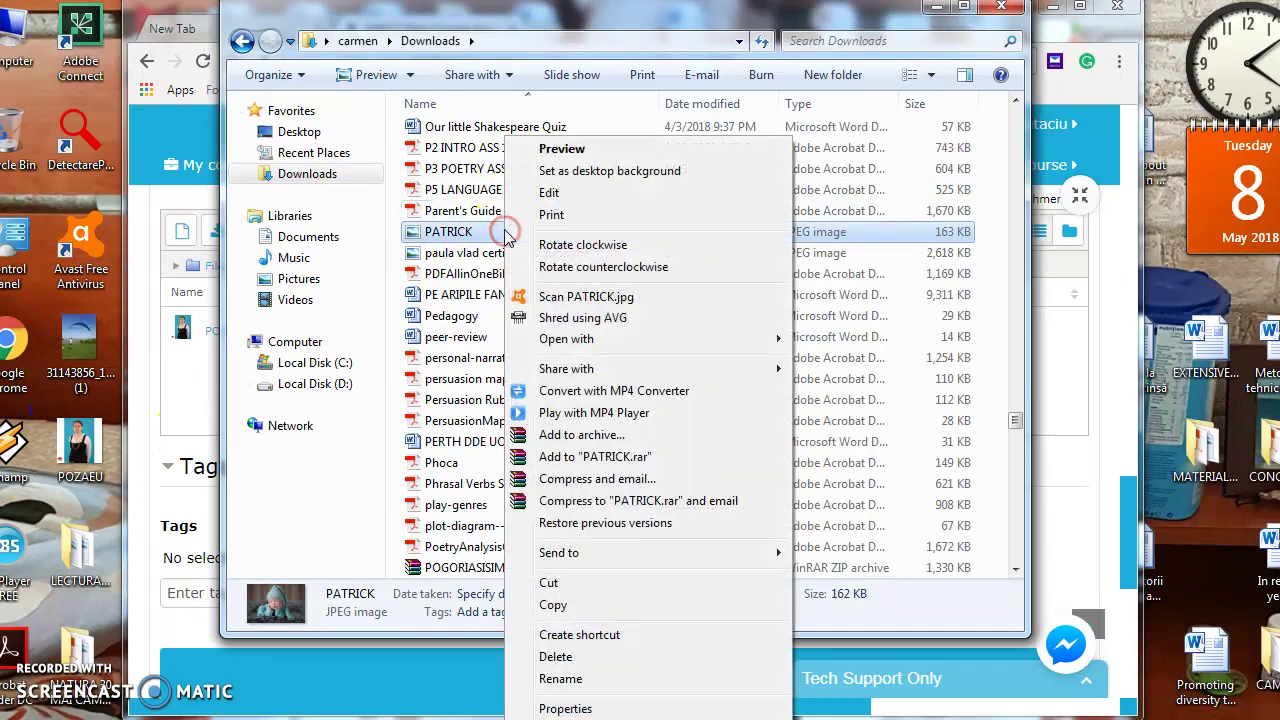
{"action": "left_click", "coordinate": [556, 607]}
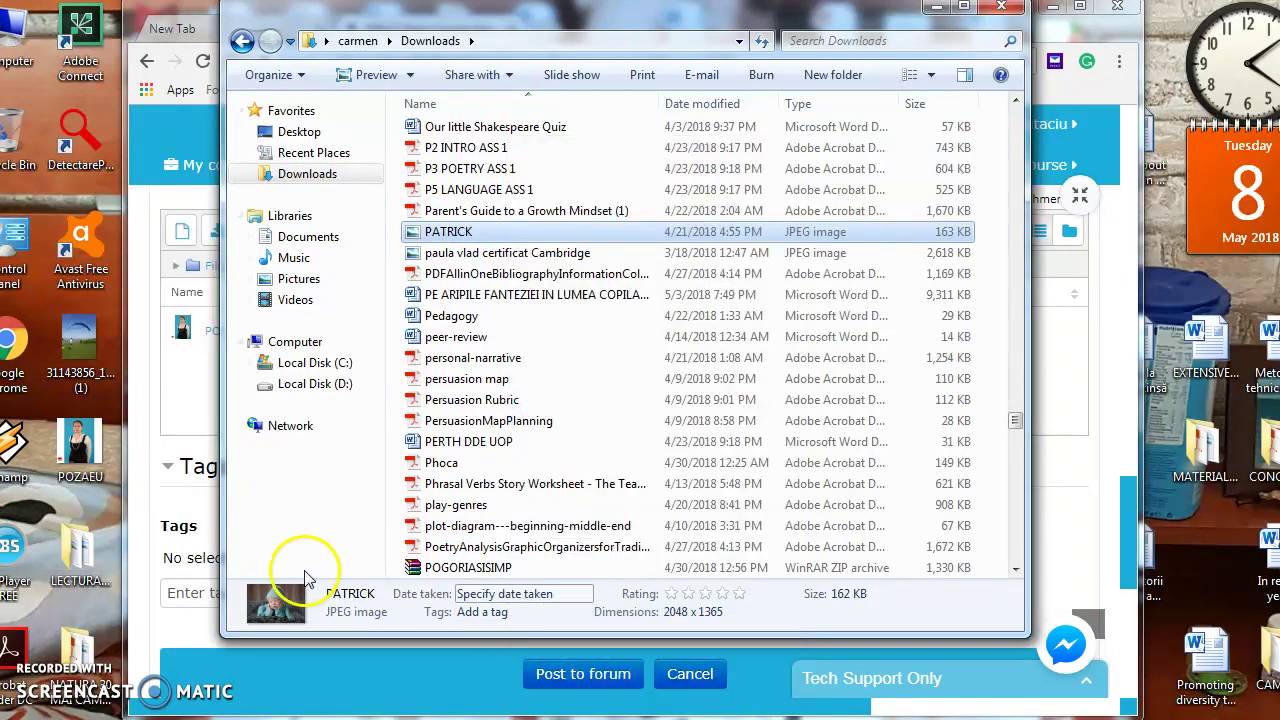
{"action": "right_click", "coordinate": [53, 498]}
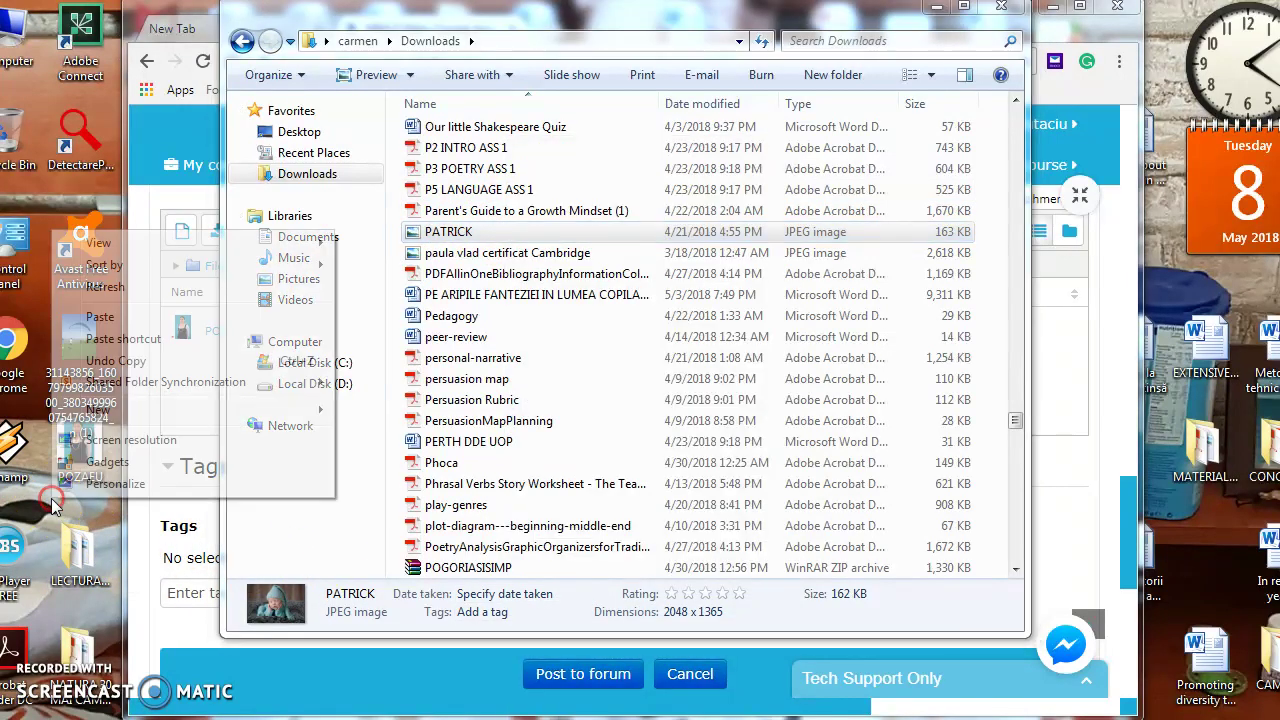
{"action": "left_click", "coordinate": [100, 317]}
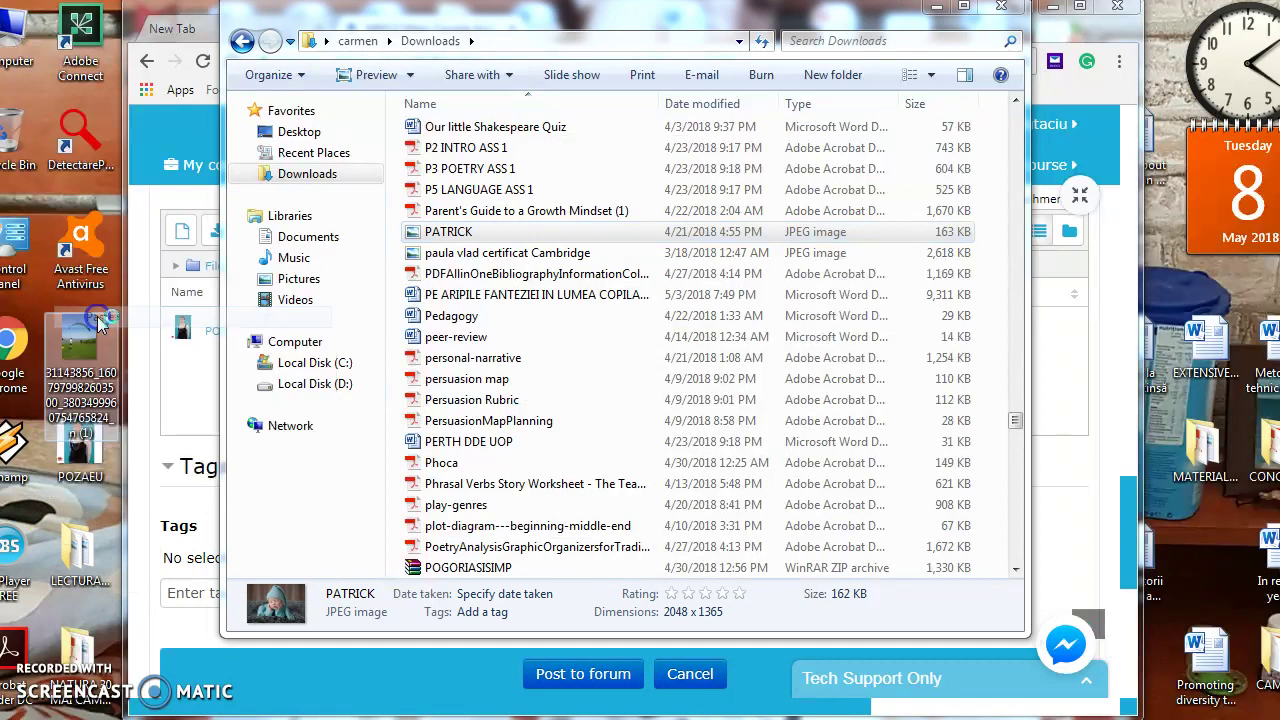
{"action": "left_click", "coordinate": [1003, 9]}
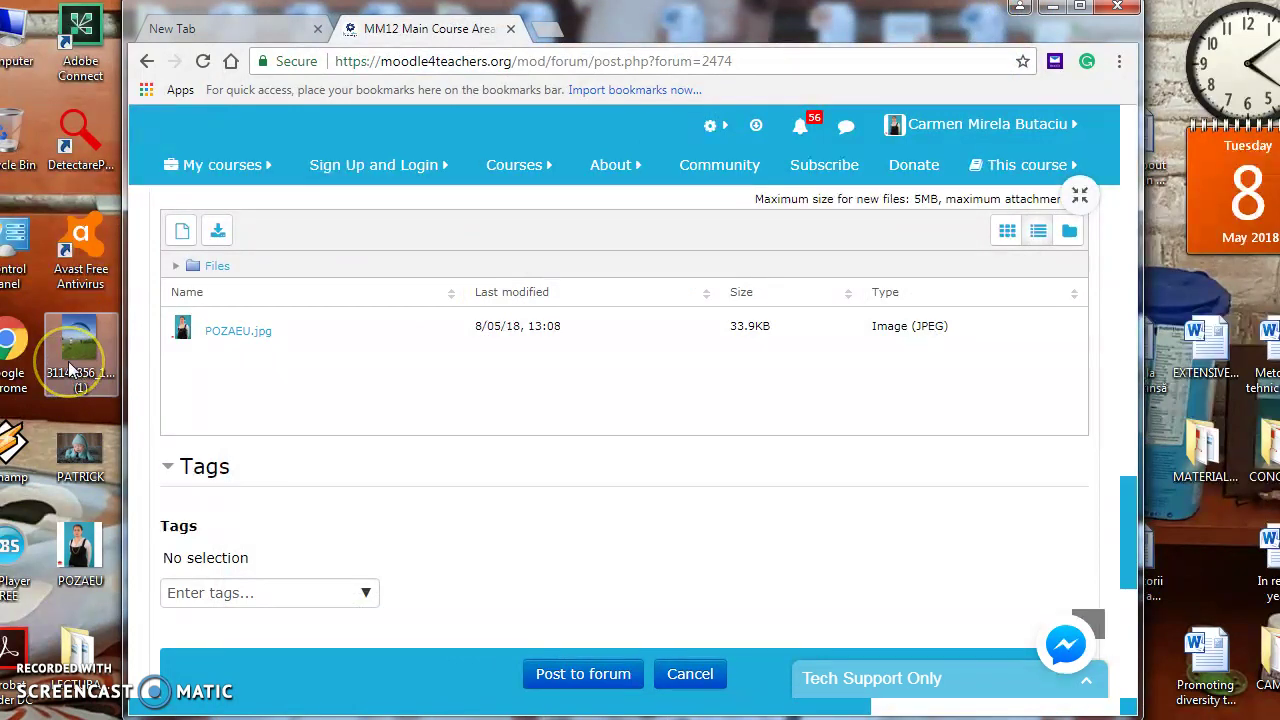
{"action": "left_click", "coordinate": [632, 485]}
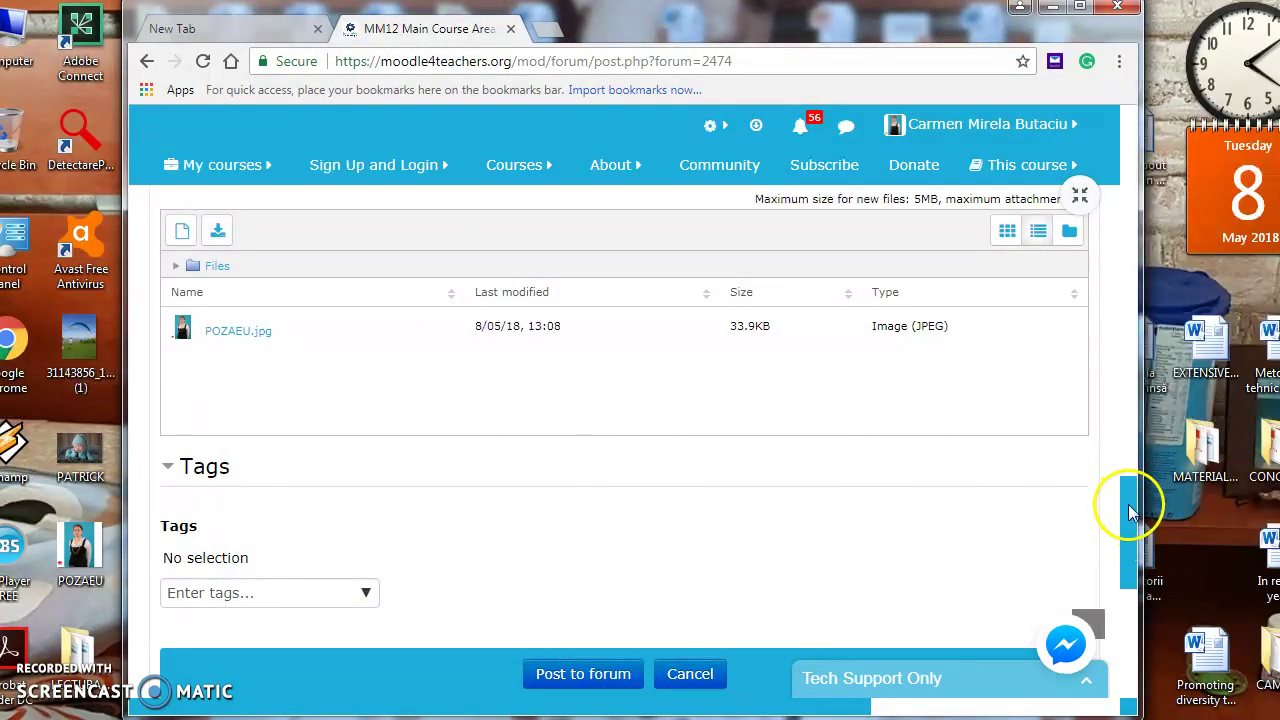